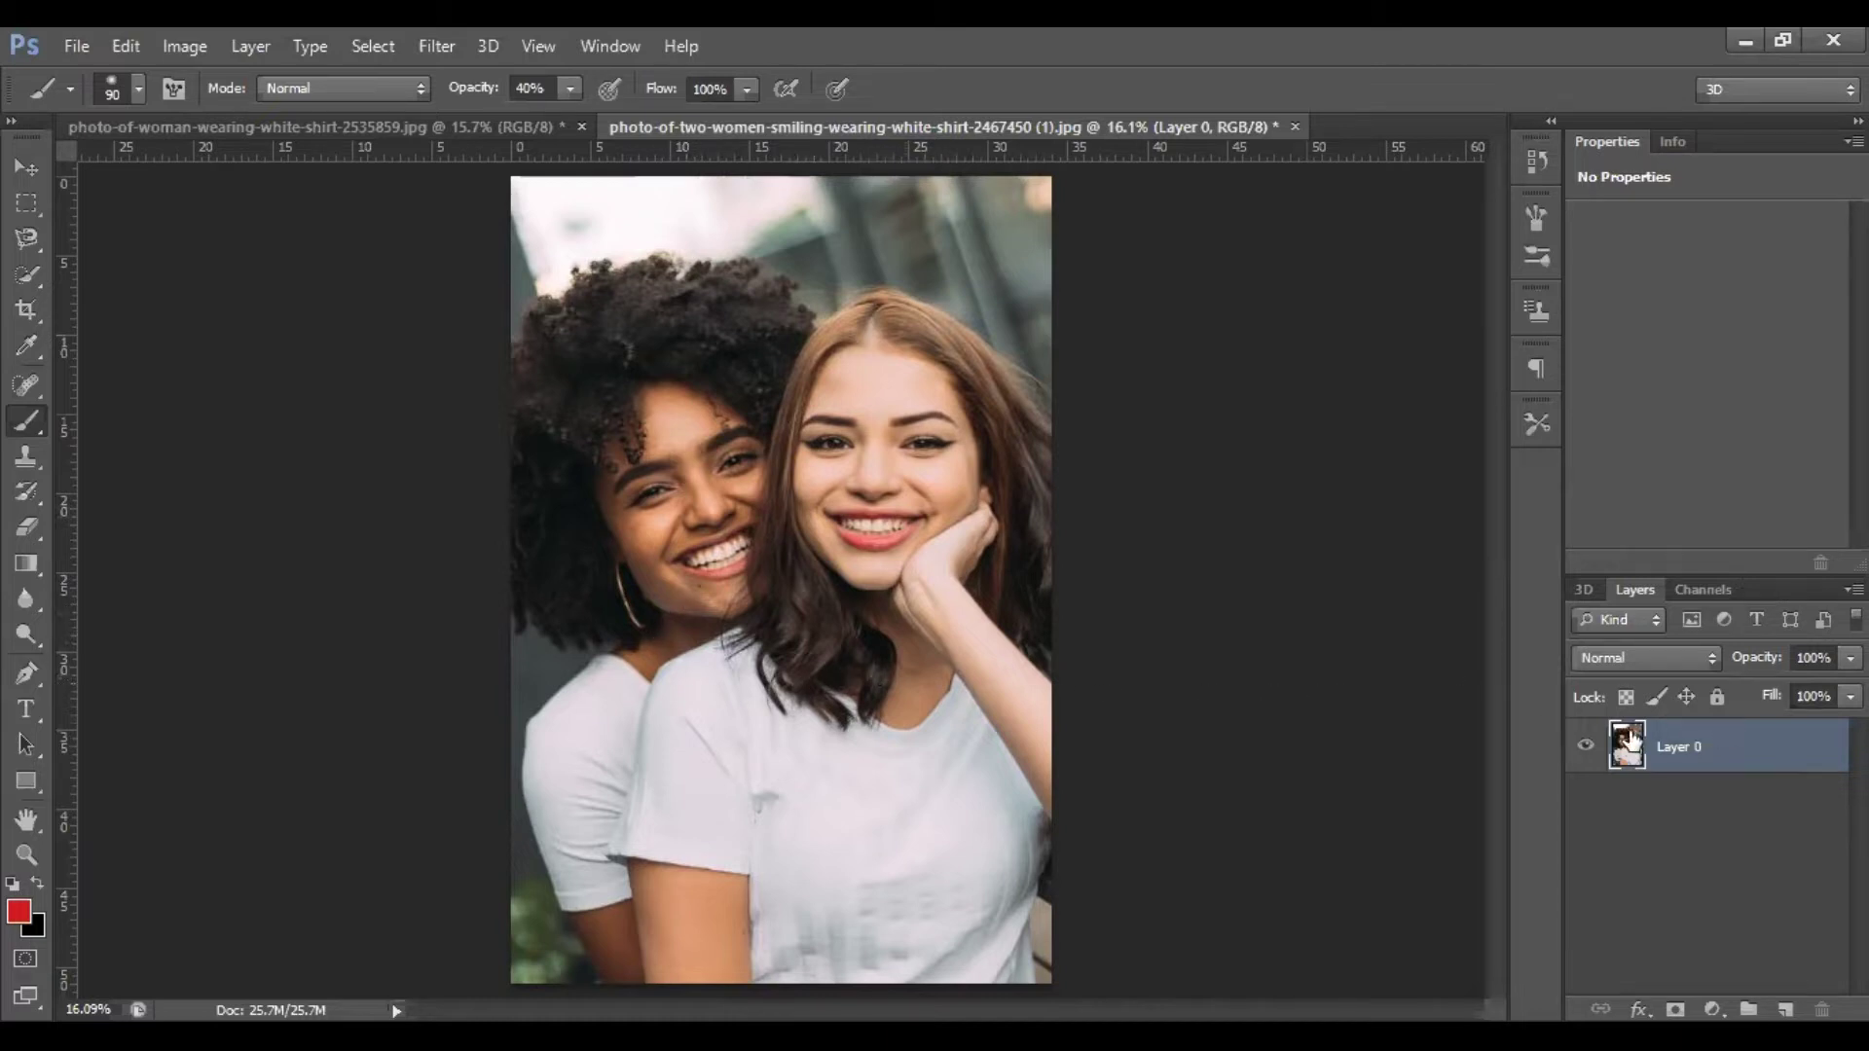
# Duplicate Layer 0 within the same document
pyautogui.rightClick(1742, 757)
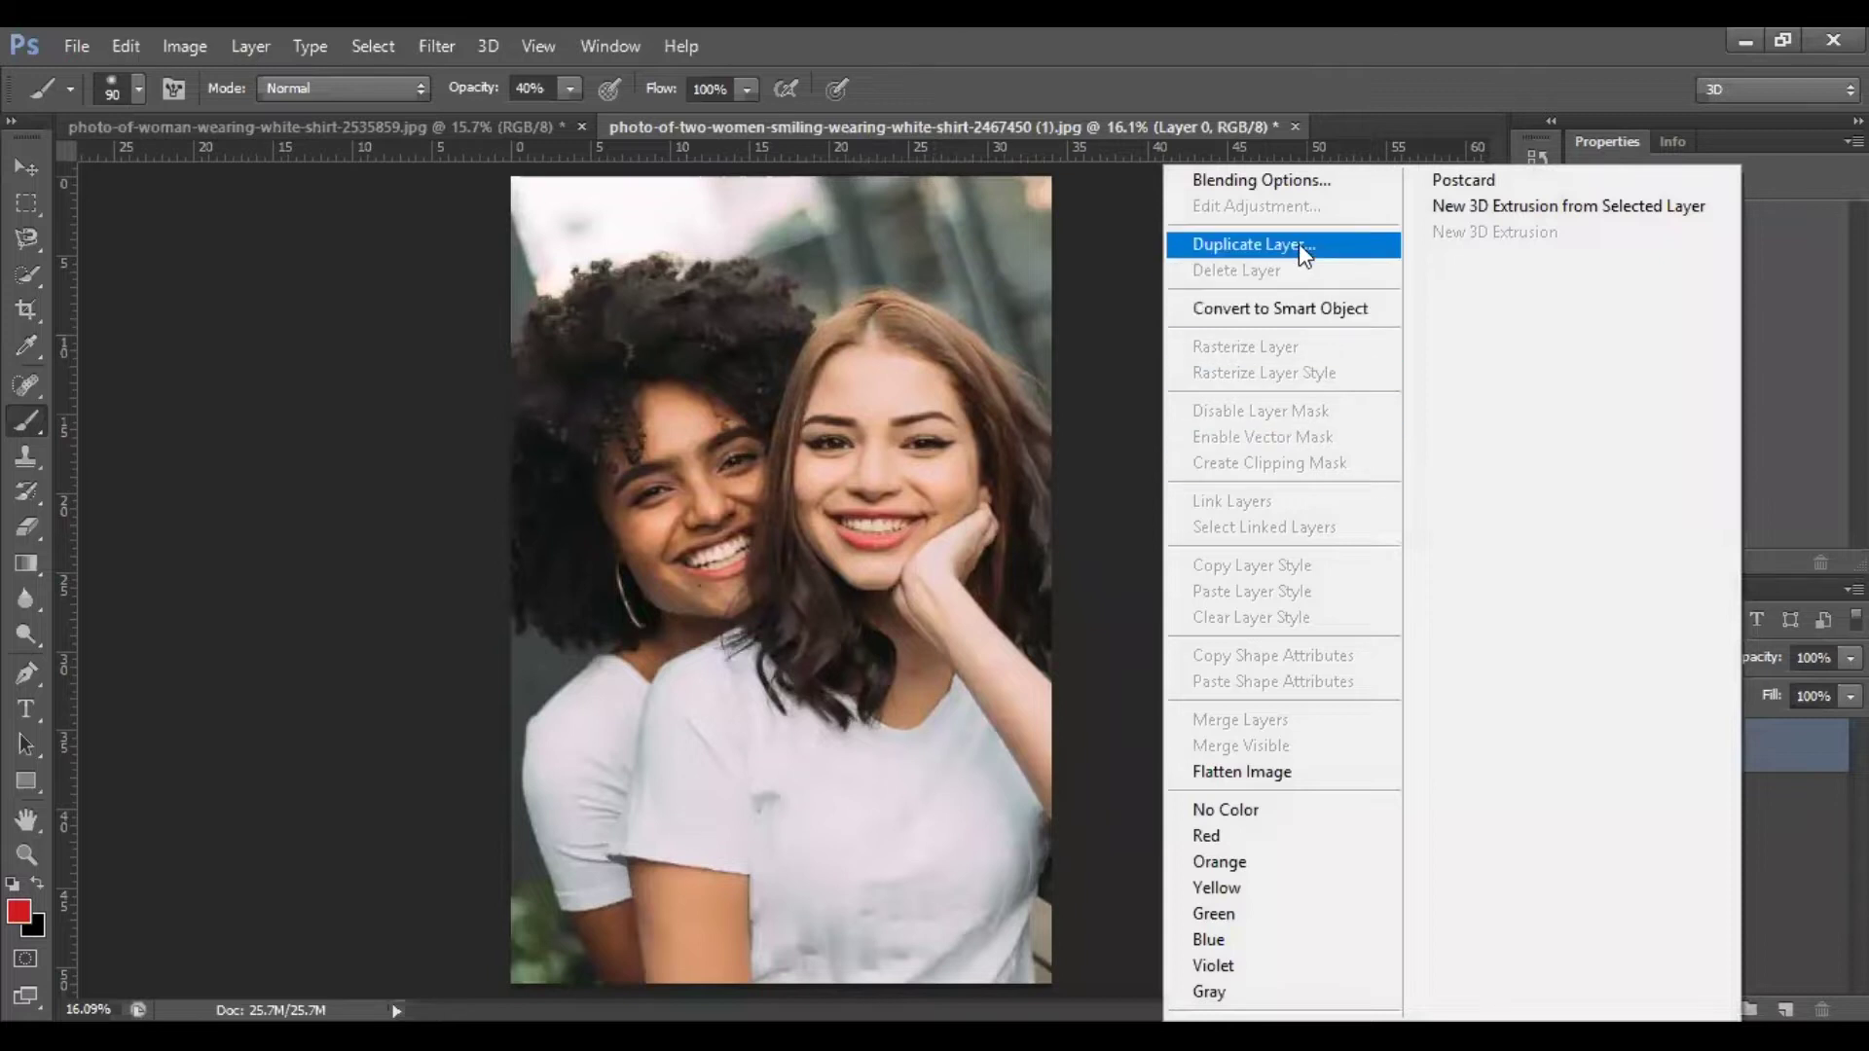
pyautogui.click(1339, 240)
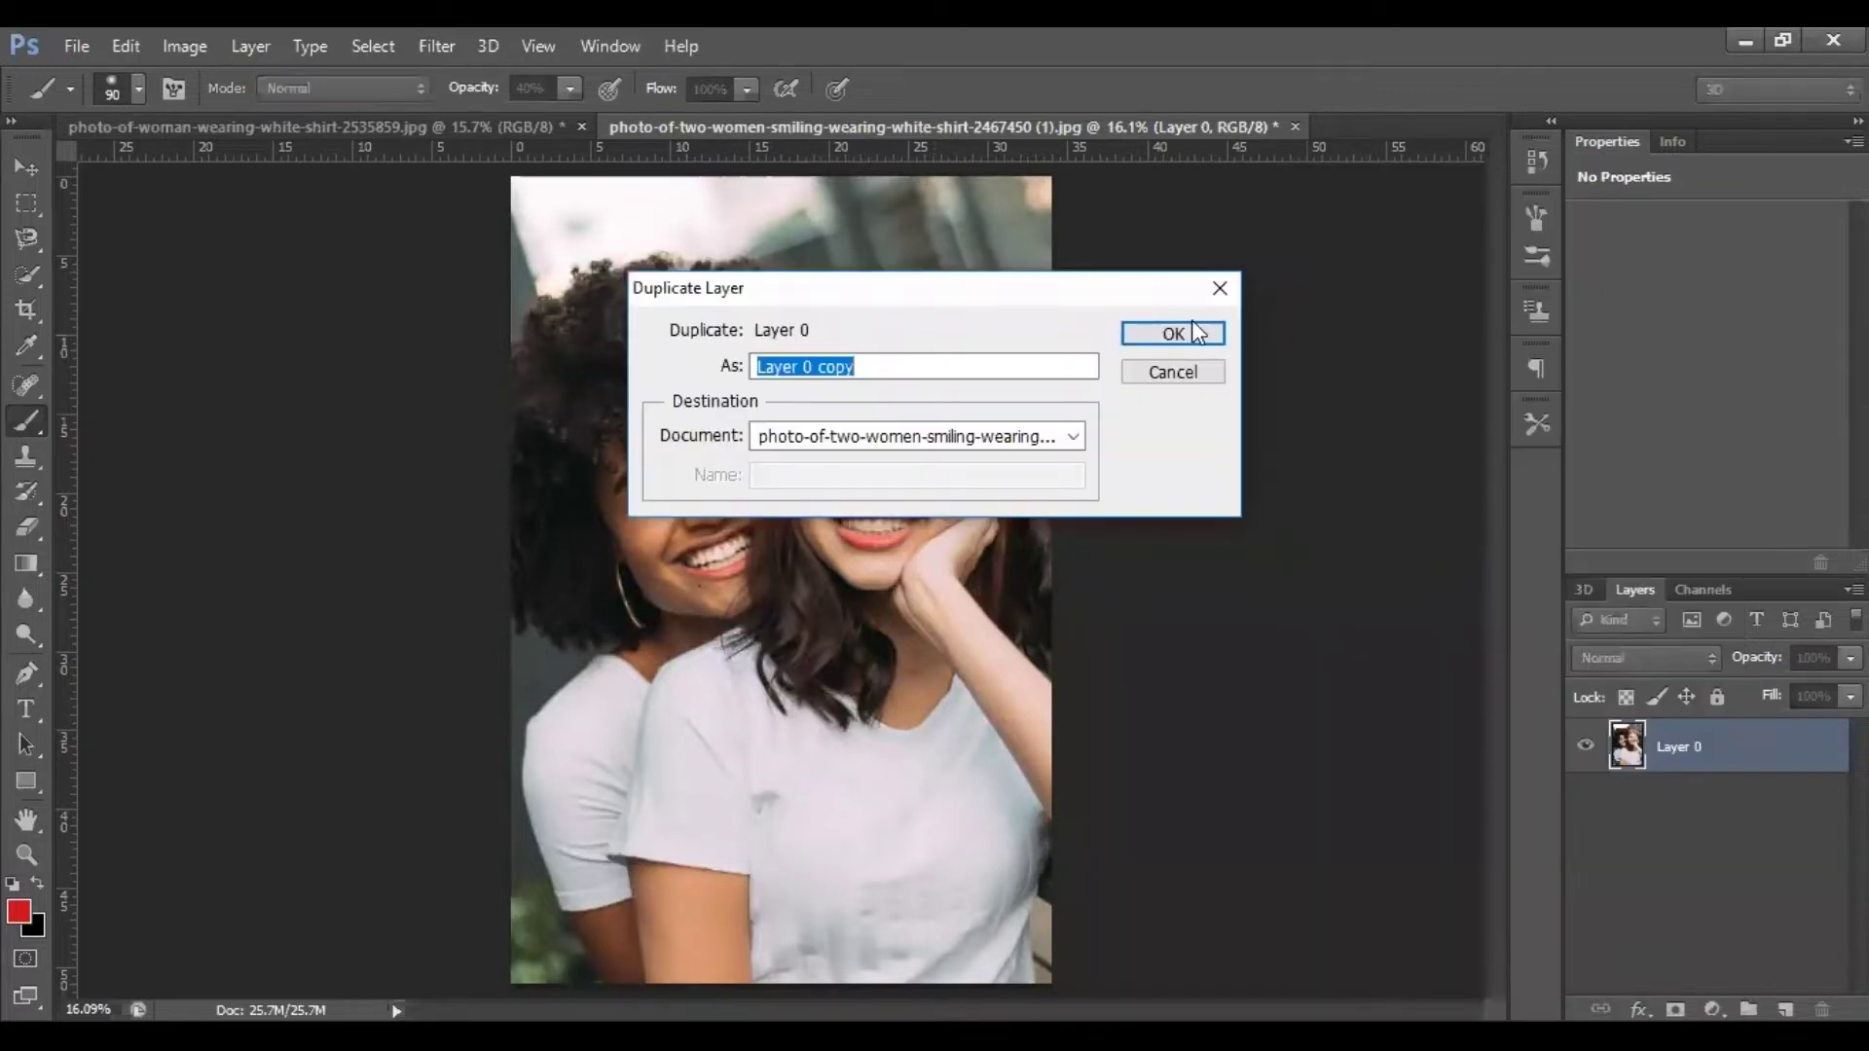
pyautogui.click(1193, 331)
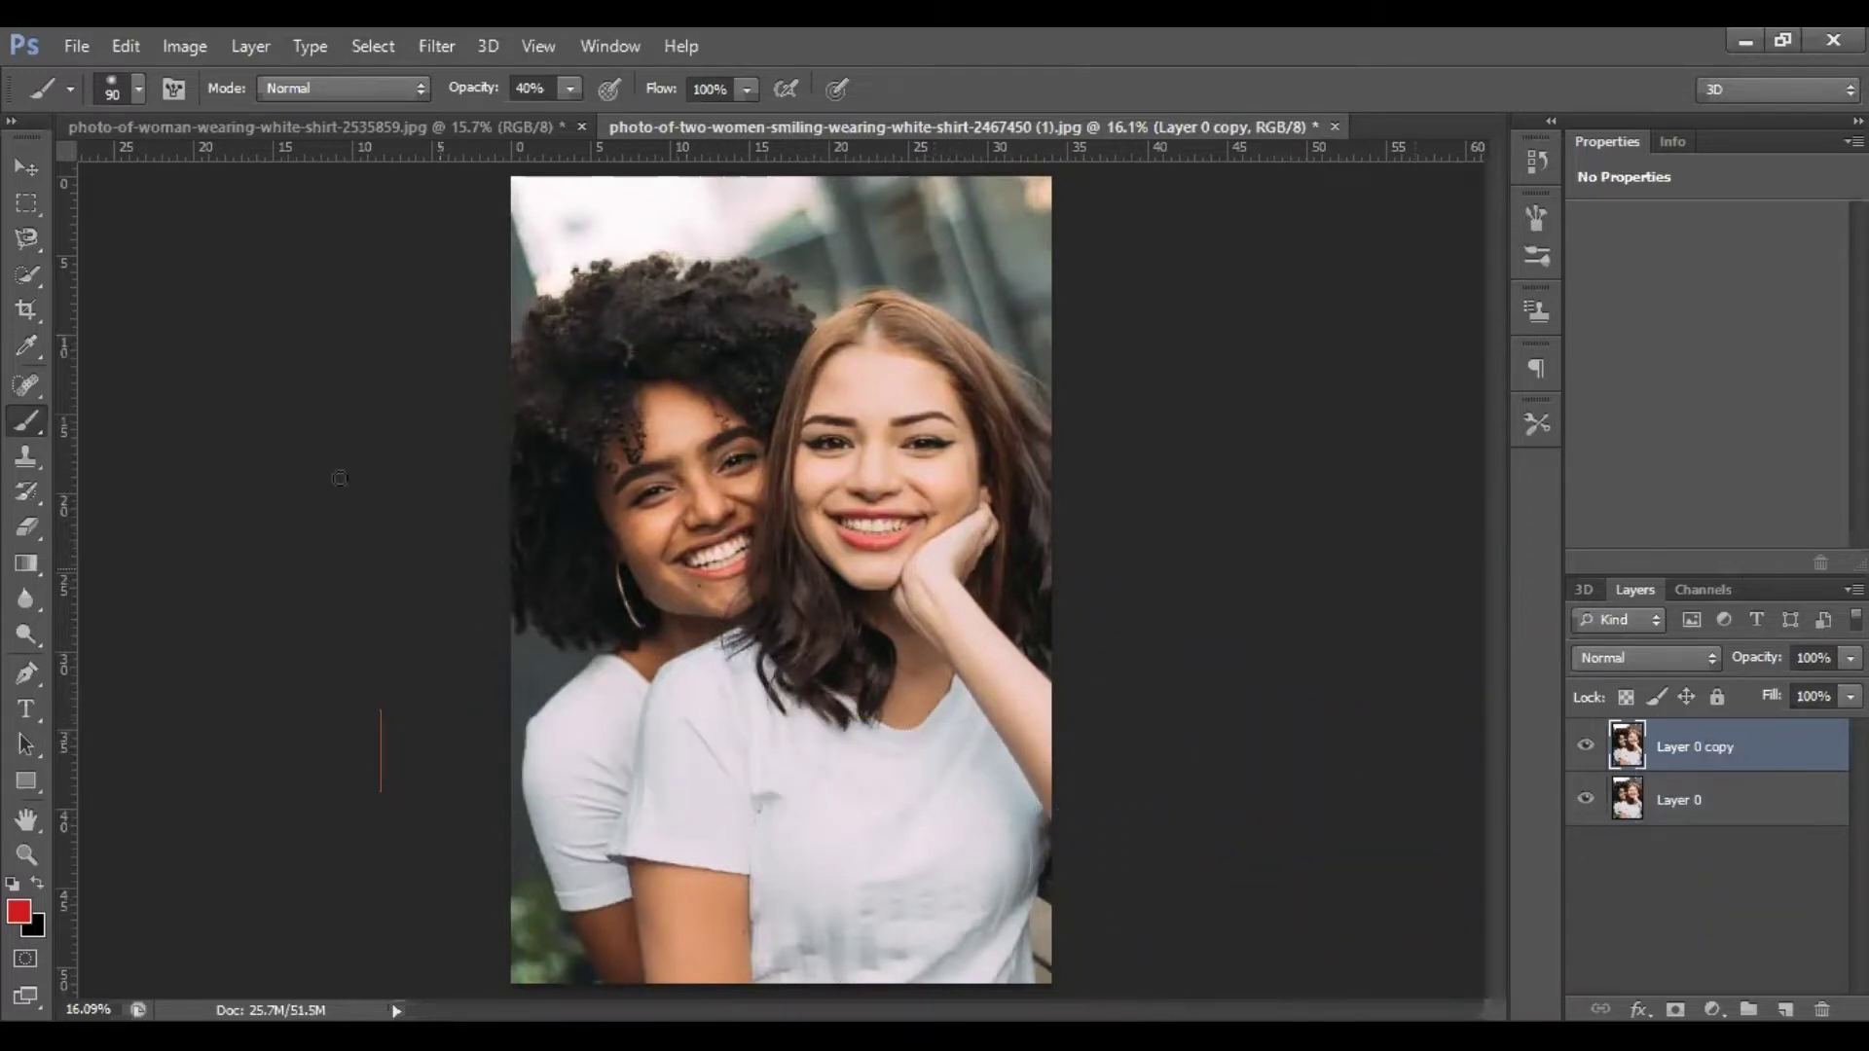
# Select both women's white T-shirts on the duplicate layer with the Quick Selection tool
pyautogui.click(33, 279)
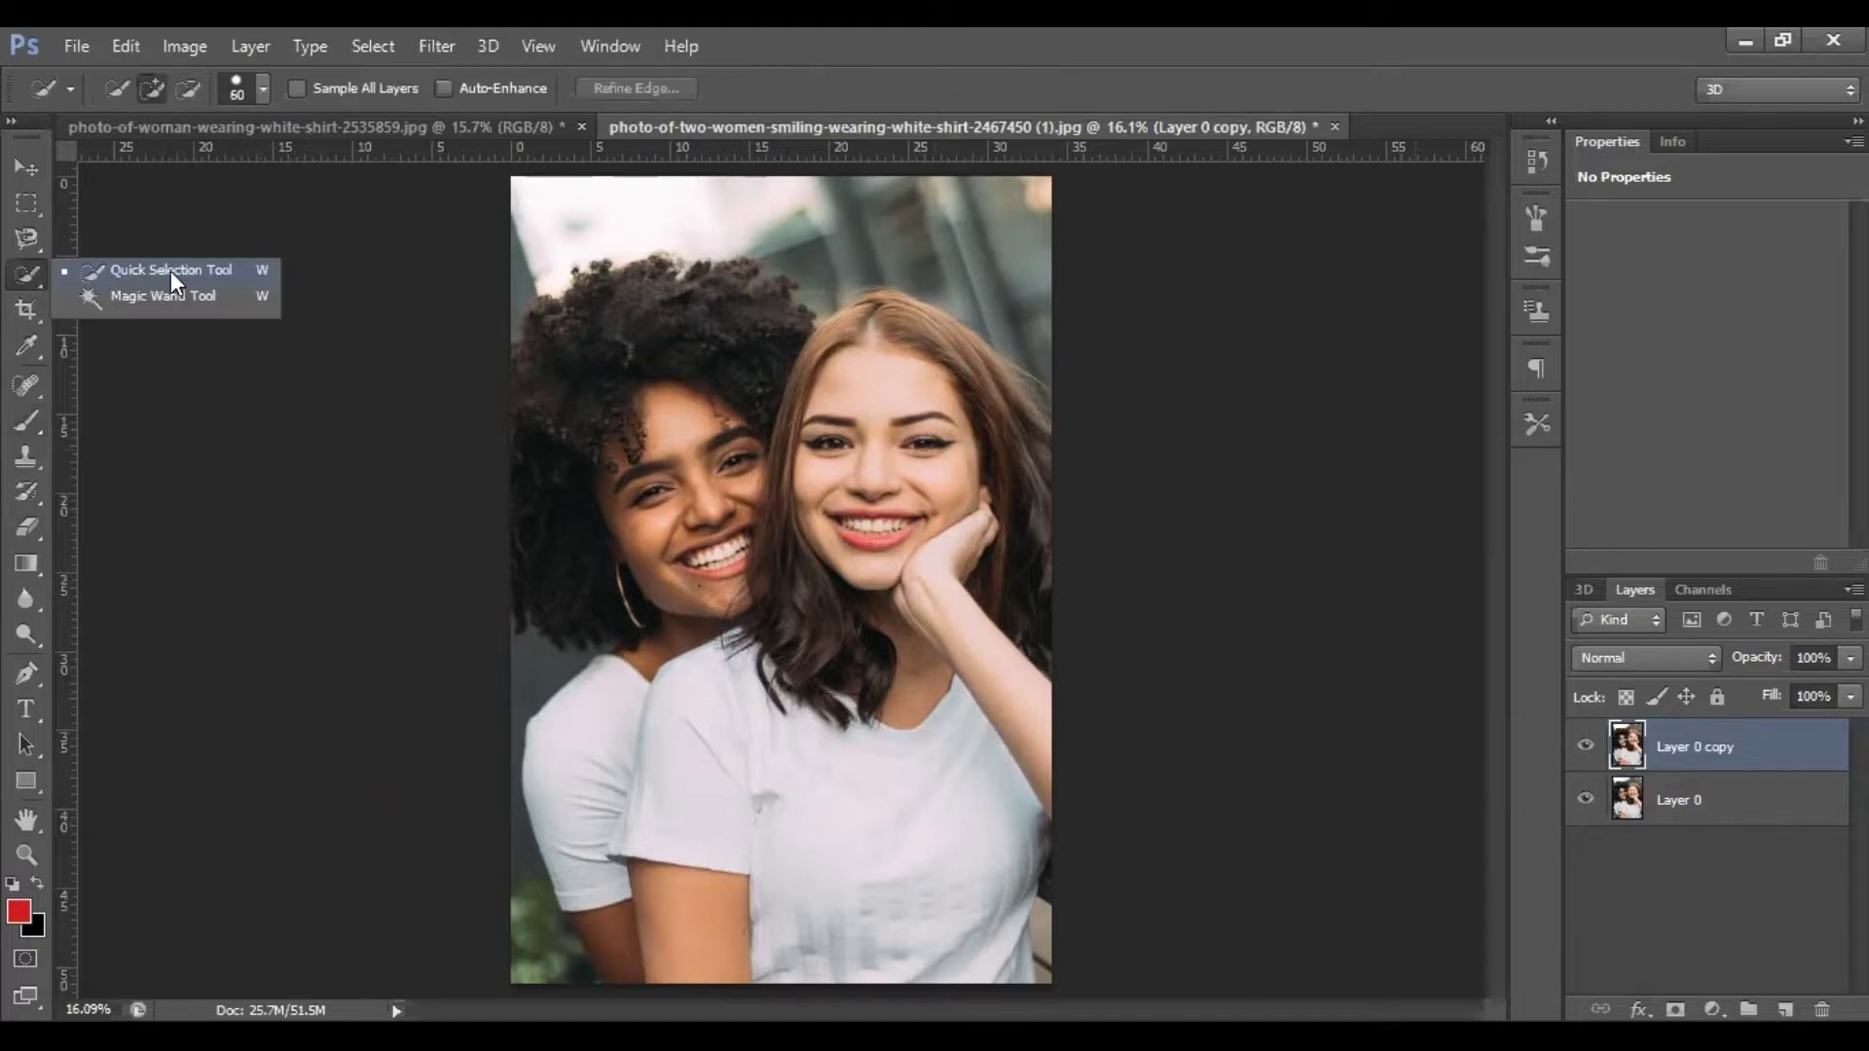
pyautogui.click(171, 270)
pyautogui.moveTo(754, 731)
pyautogui.mouseDown()
pyautogui.moveTo(744, 777)
pyautogui.moveTo(790, 813)
pyautogui.moveTo(1043, 890)
pyautogui.moveTo(1022, 951)
pyautogui.mouseUp()
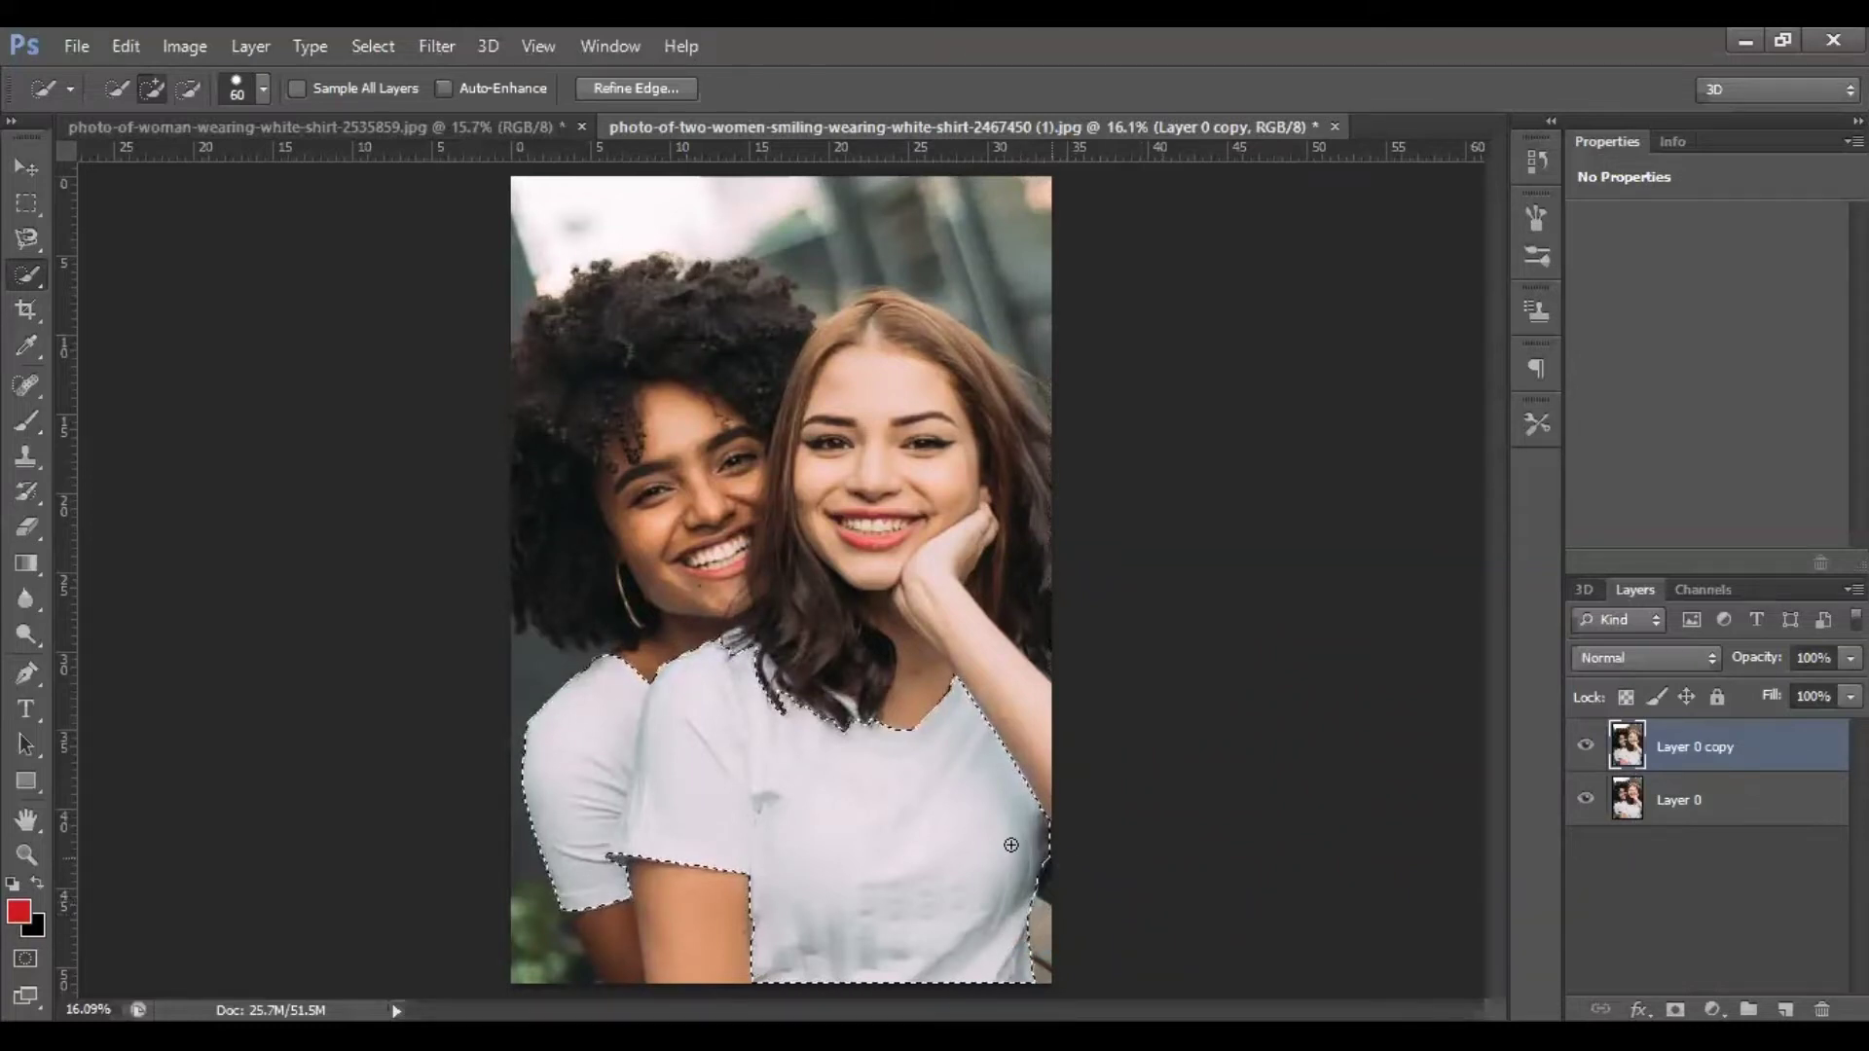
# Extend the shirt selection over the hair strands falling across the front woman's shoulder and neckline
pyautogui.scroll(5, 701, 832)
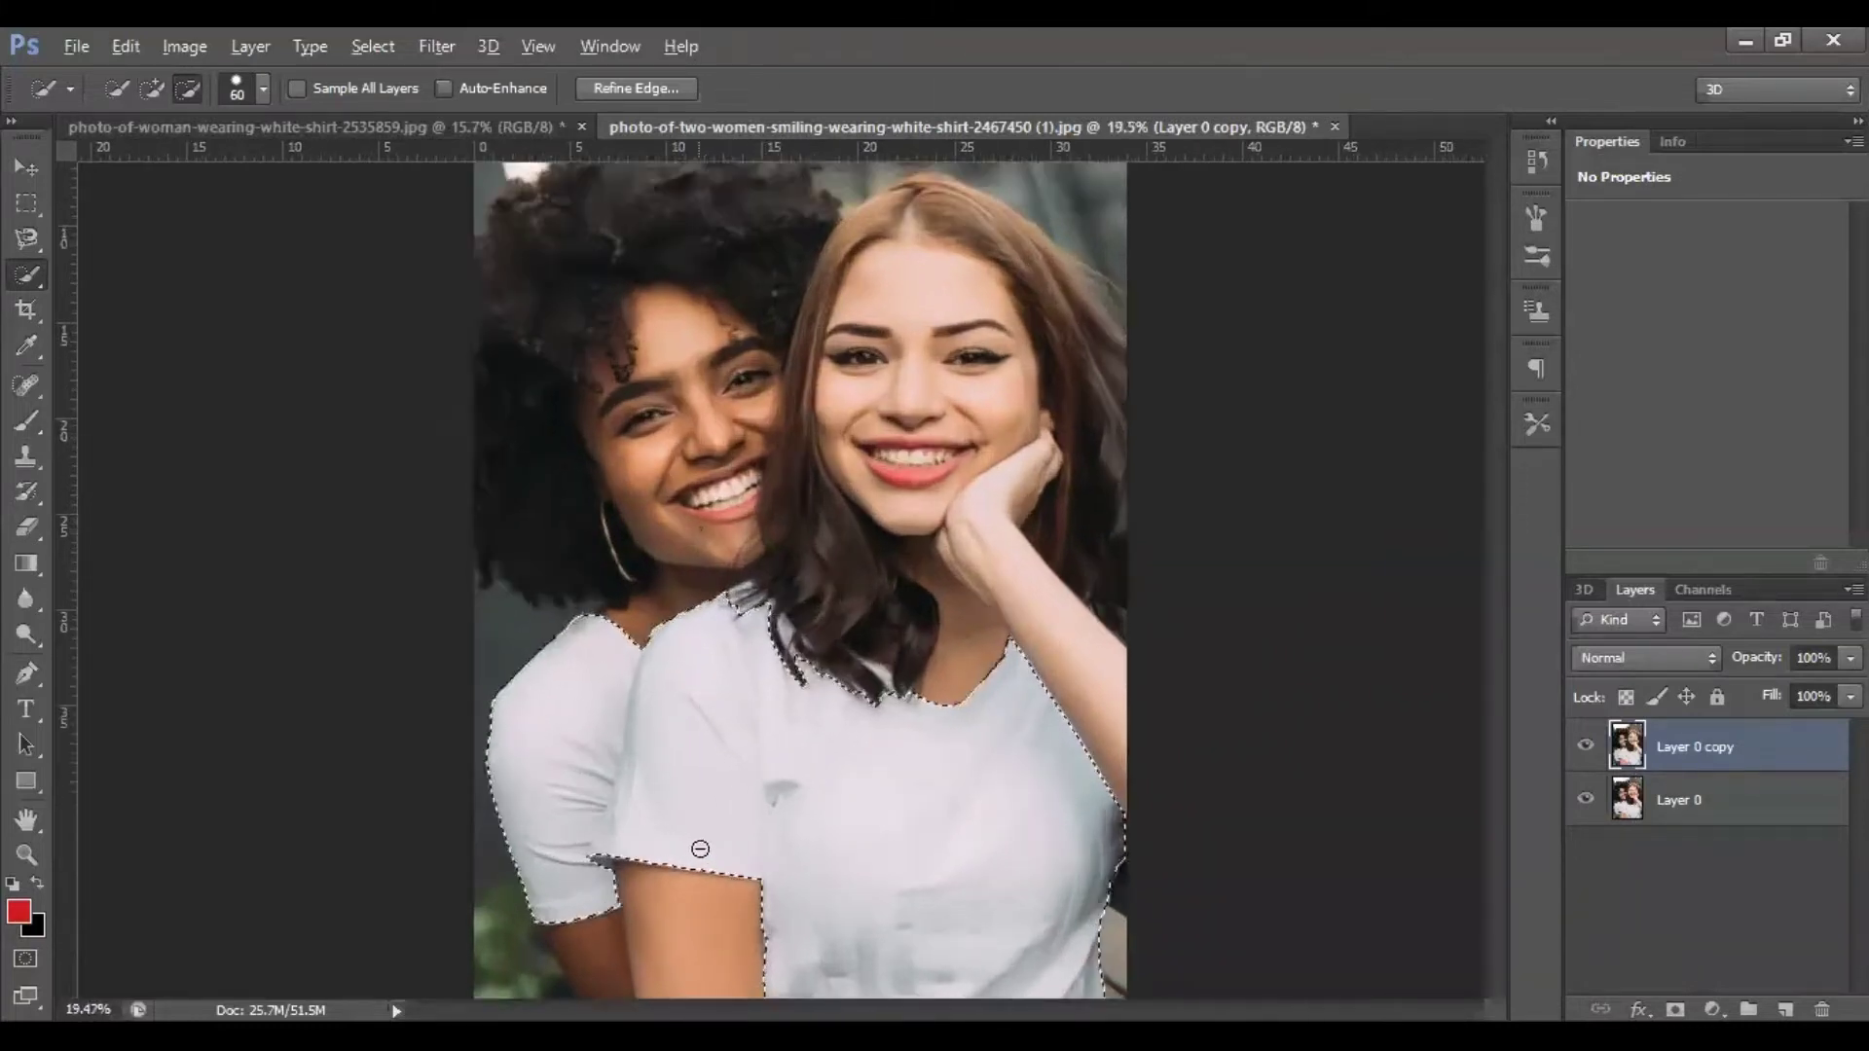
pyautogui.moveTo(797, 446); pyautogui.dragTo(796, 407)
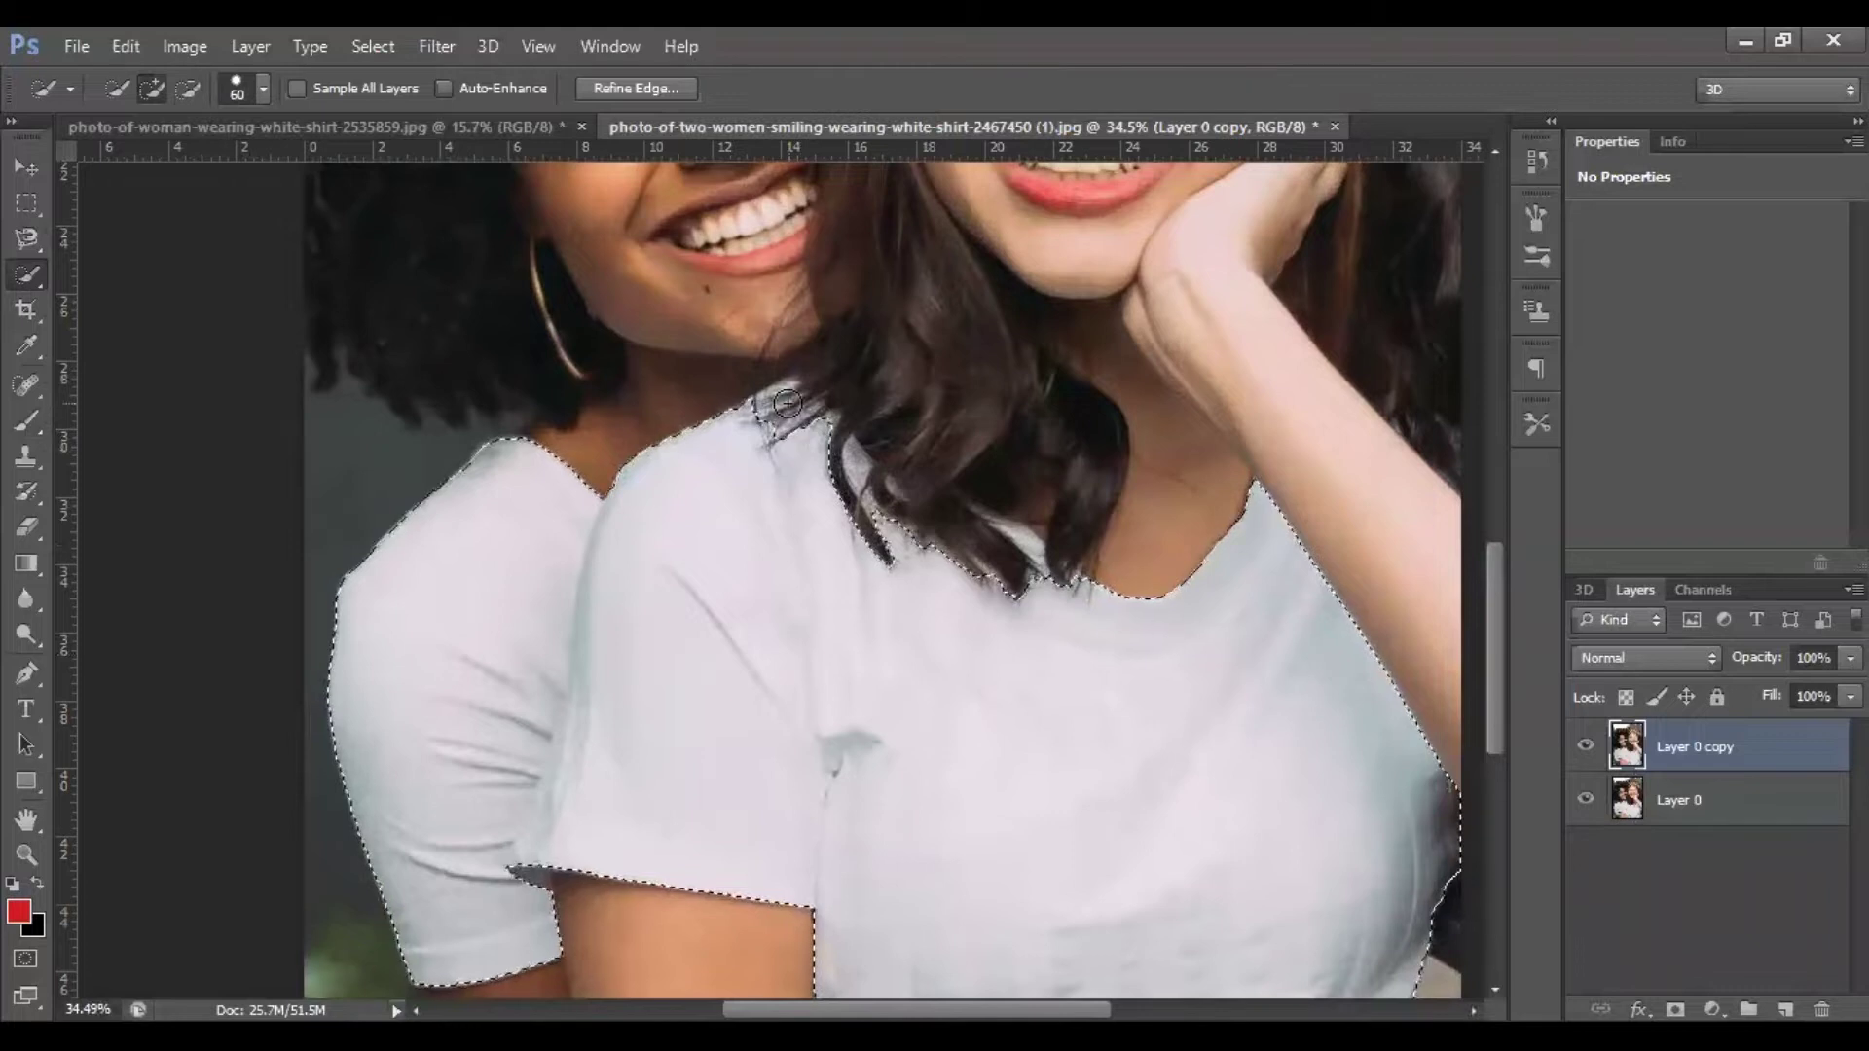
pyautogui.moveTo(845, 469)
pyautogui.mouseDown()
pyautogui.moveTo(889, 536)
pyautogui.moveTo(872, 482)
pyautogui.moveTo(990, 531)
pyautogui.mouseUp()
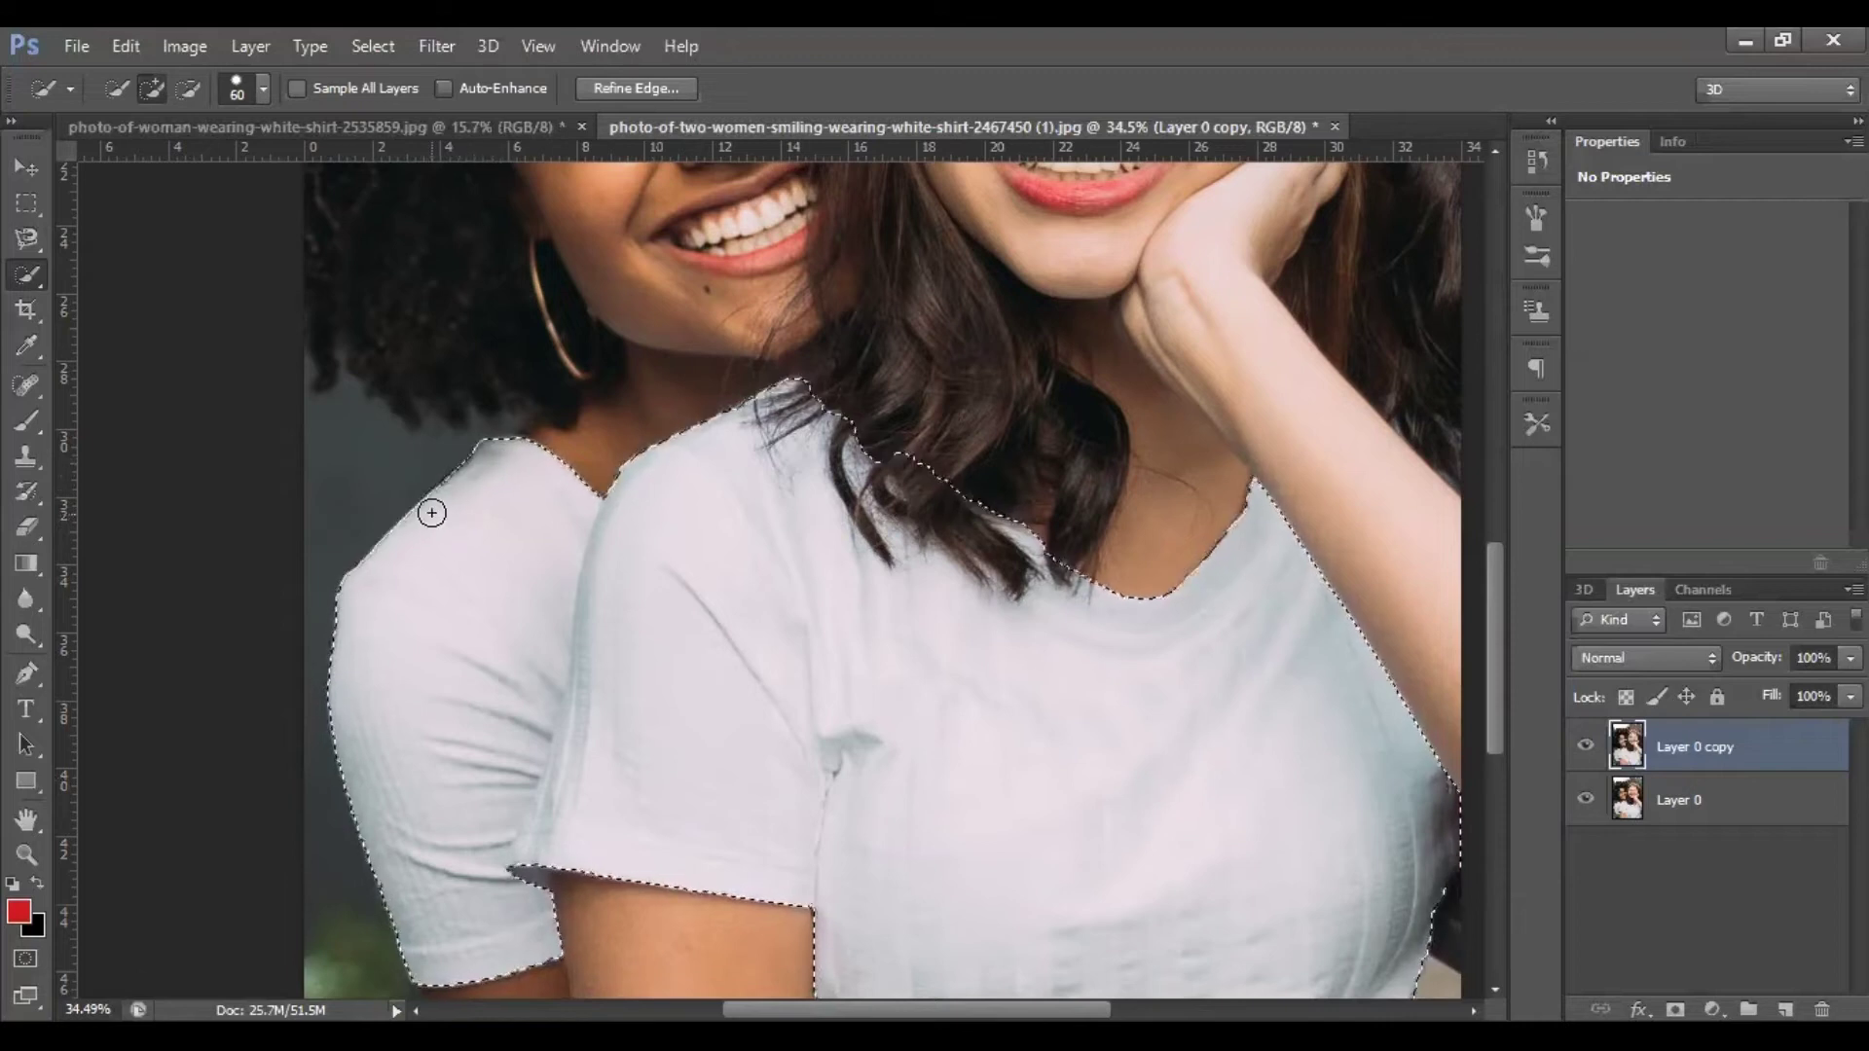
# Touch up the selection along the rear woman's sleeve hem and the front shirt's side edge beside the arm
pyautogui.scroll(-1, 520, 792)
pyautogui.scroll(-5, 519, 791)
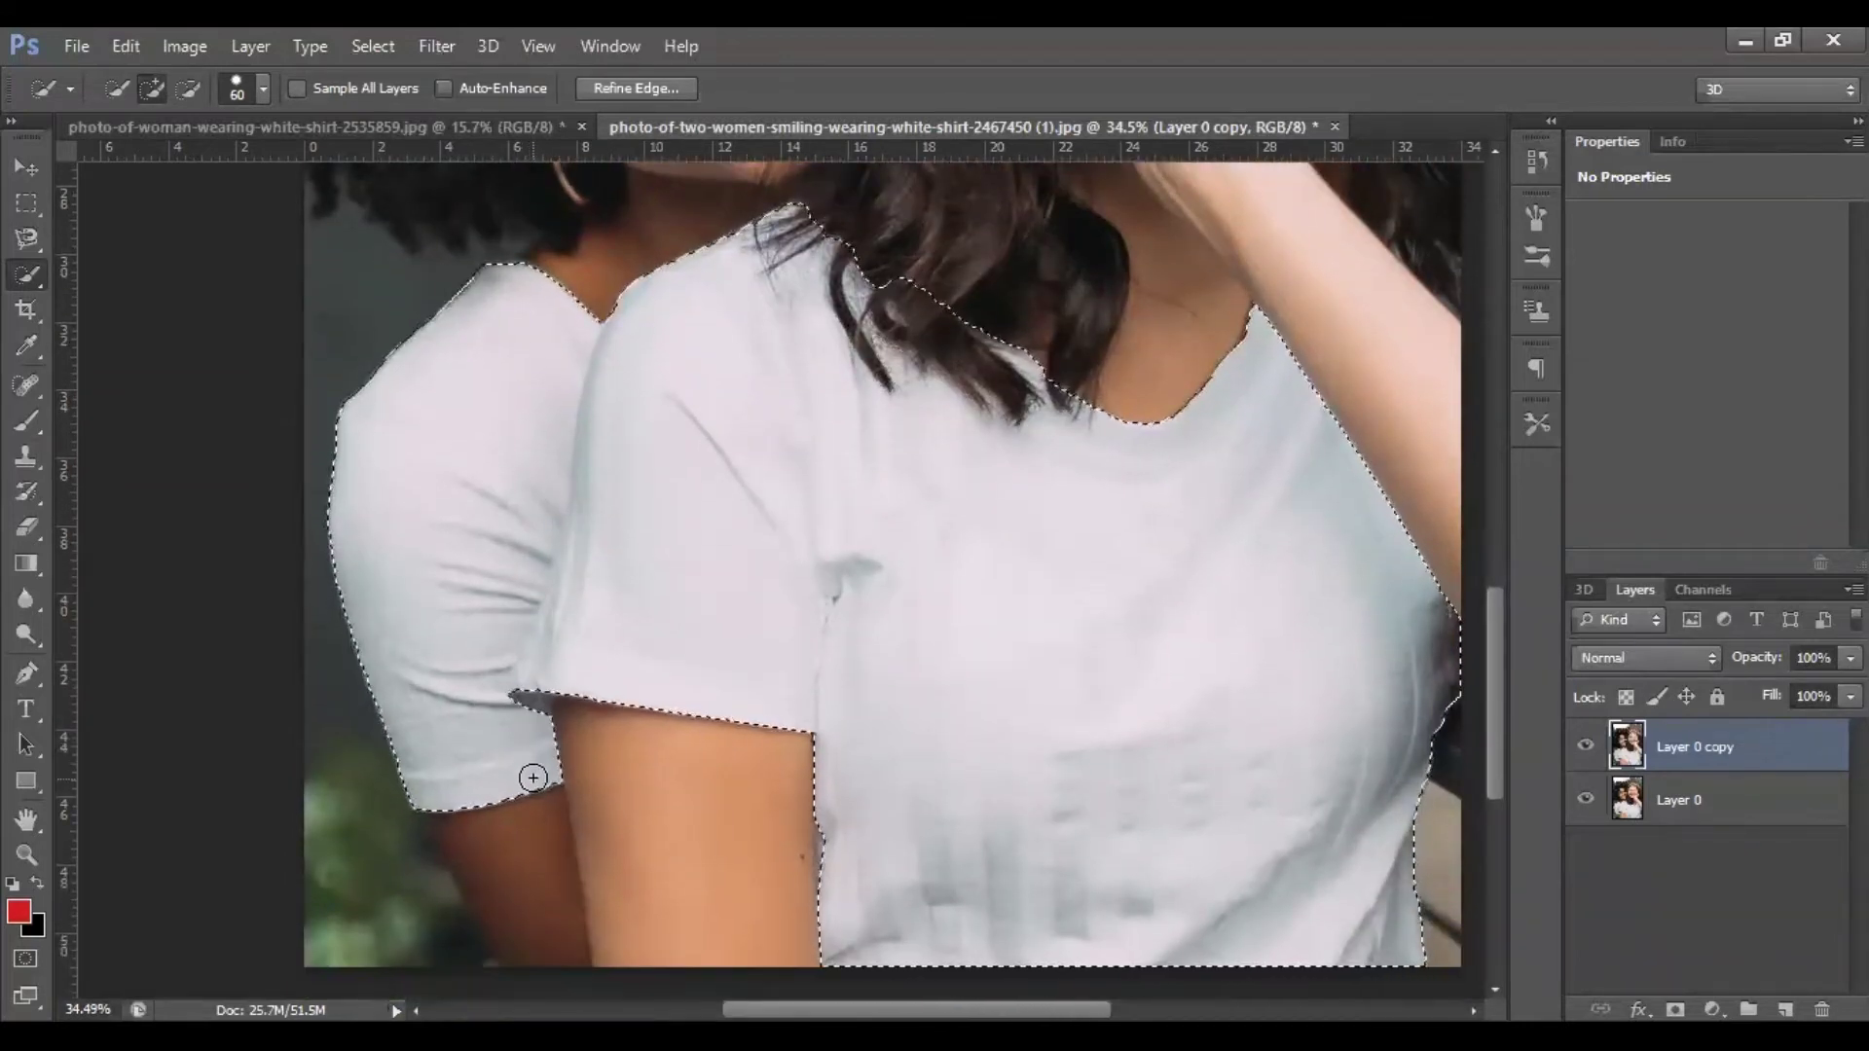
pyautogui.scroll(3, 428, 797)
pyautogui.click(476, 793)
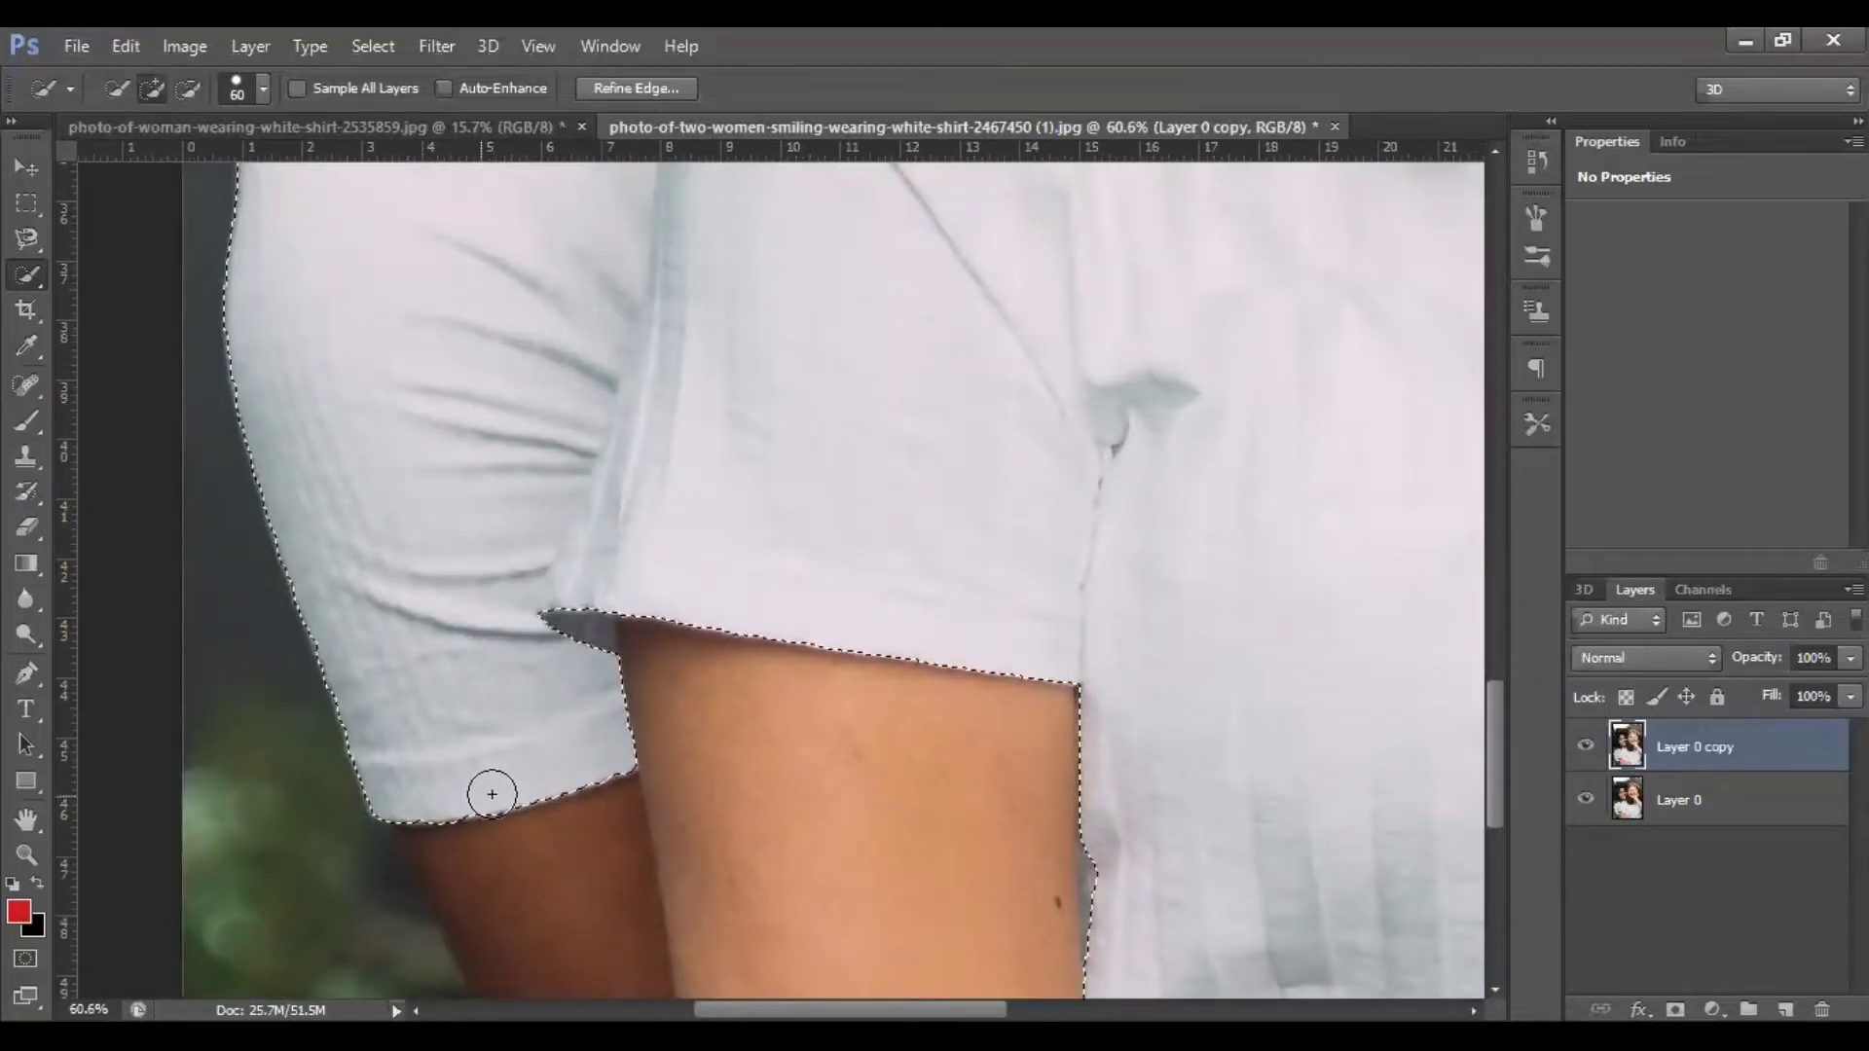
pyautogui.moveTo(1101, 856); pyautogui.dragTo(1114, 926)
pyautogui.scroll(-6, 1031, 798)
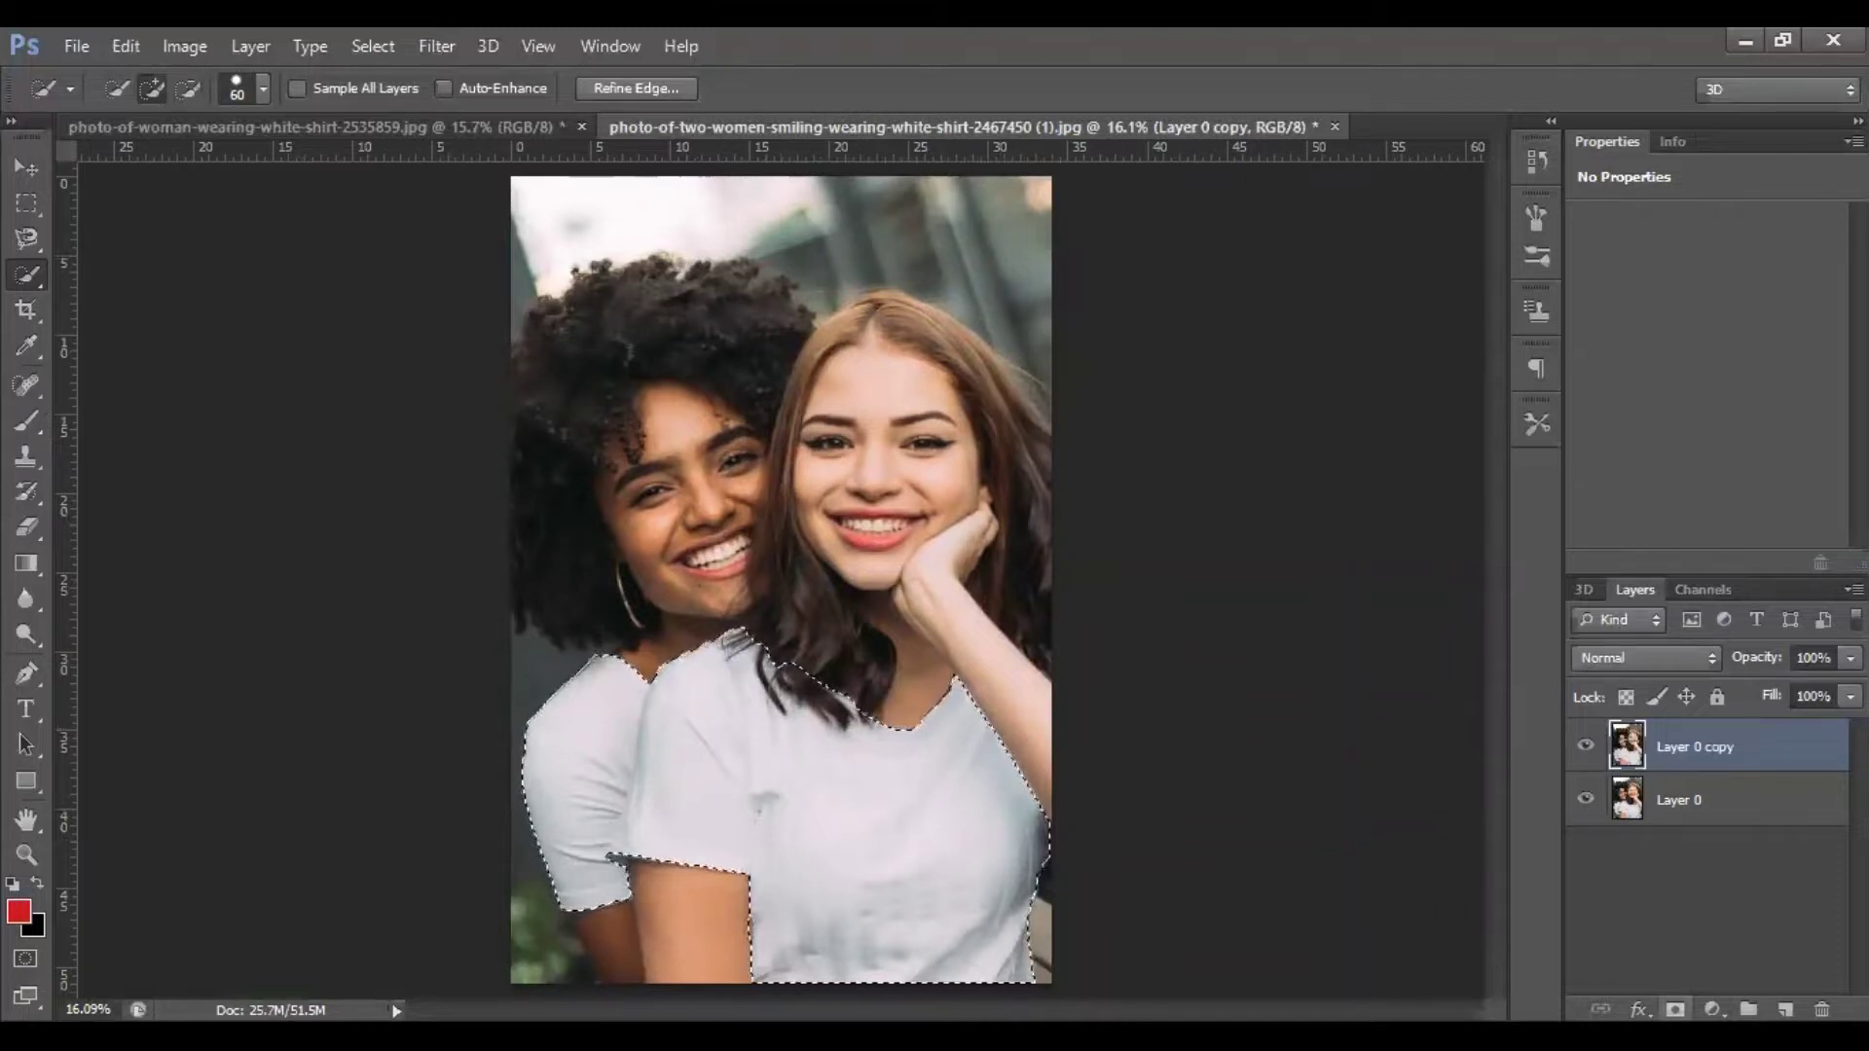
# Mask the duplicate layer with the selection and start refining the mask with Smart Radius on and a 1.9 px radius
pyautogui.click(1675, 1009)
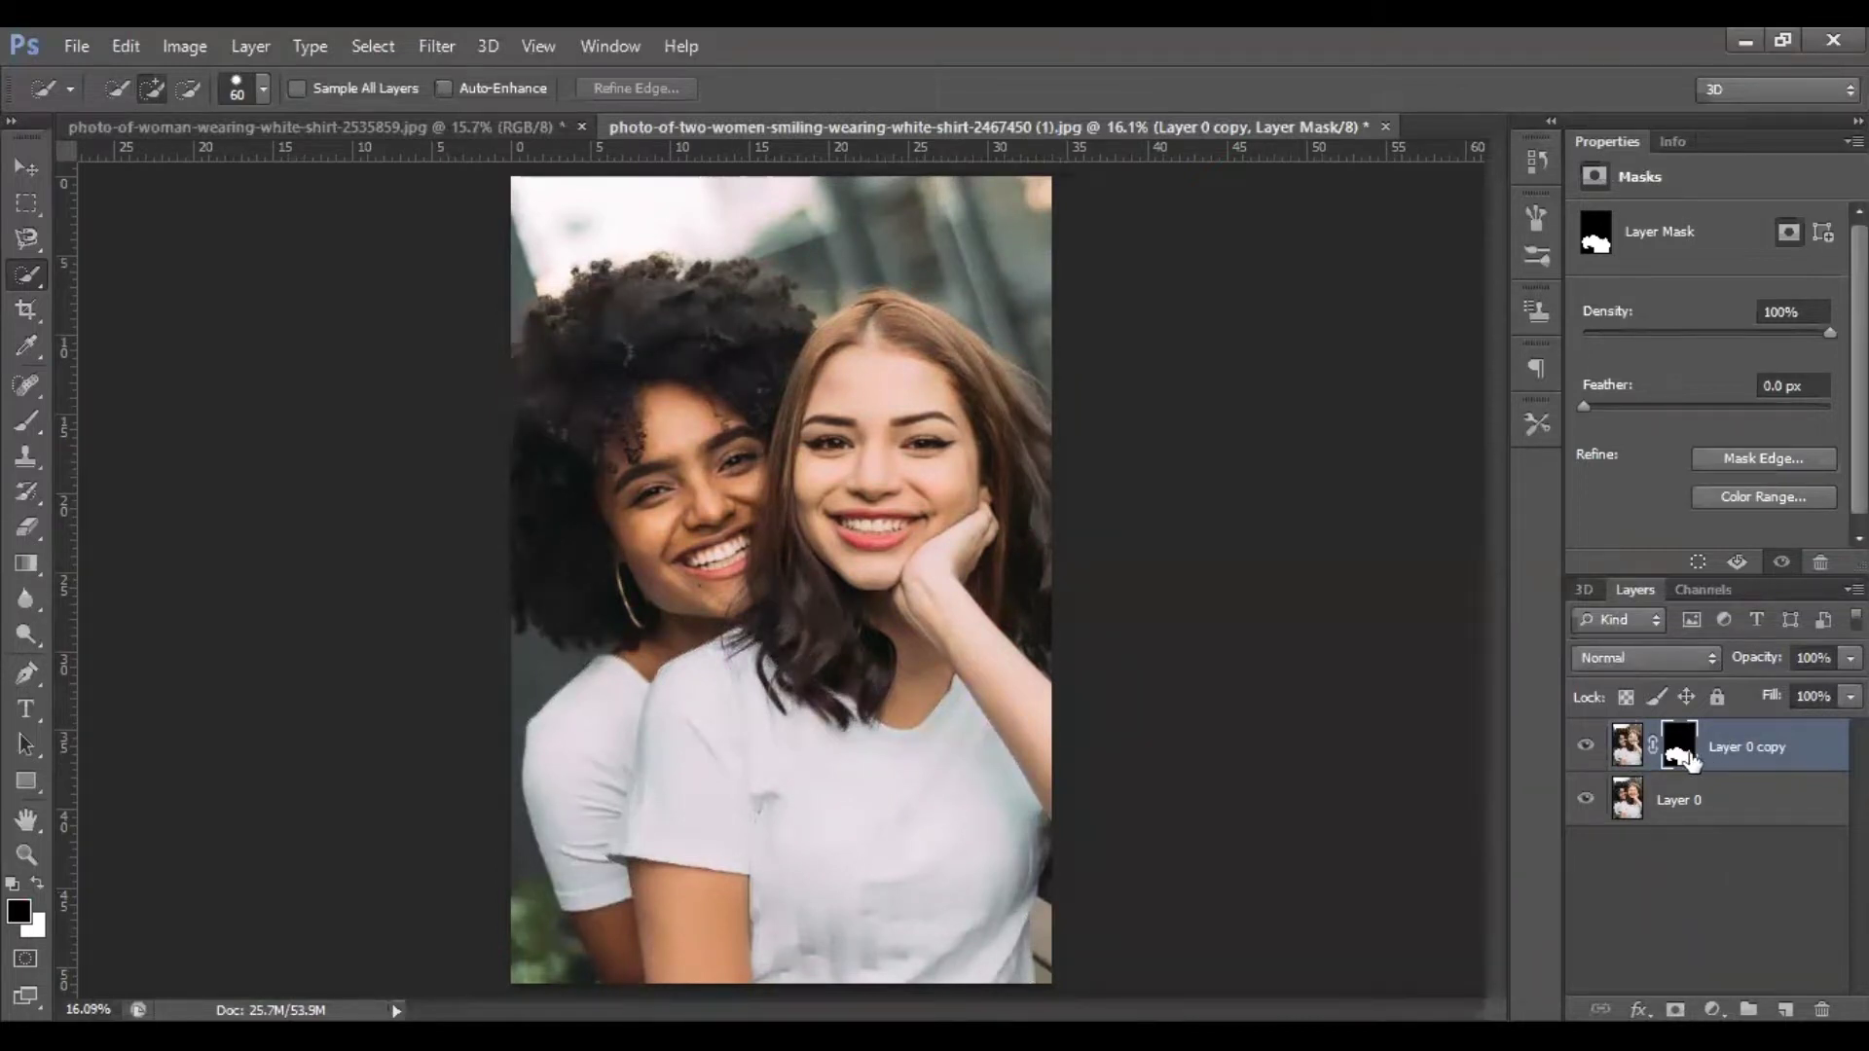
pyautogui.rightClick(1690, 760)
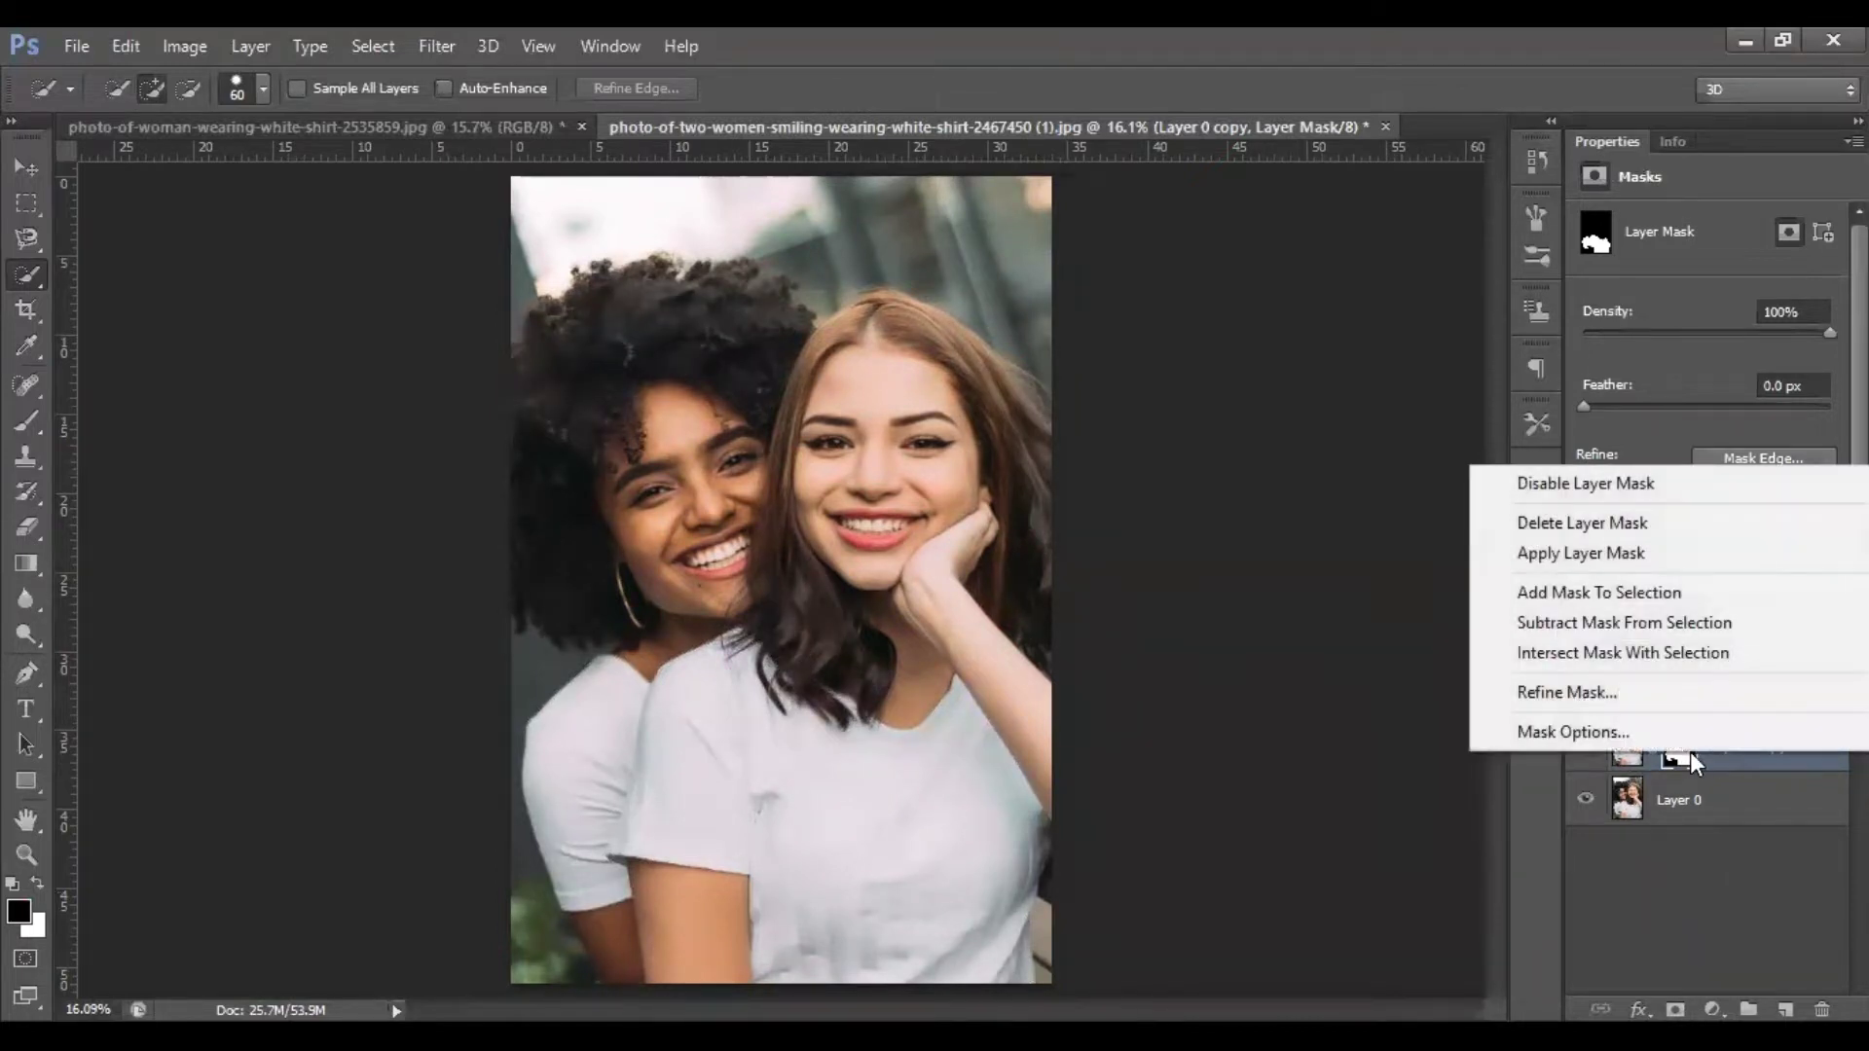
pyautogui.click(1647, 692)
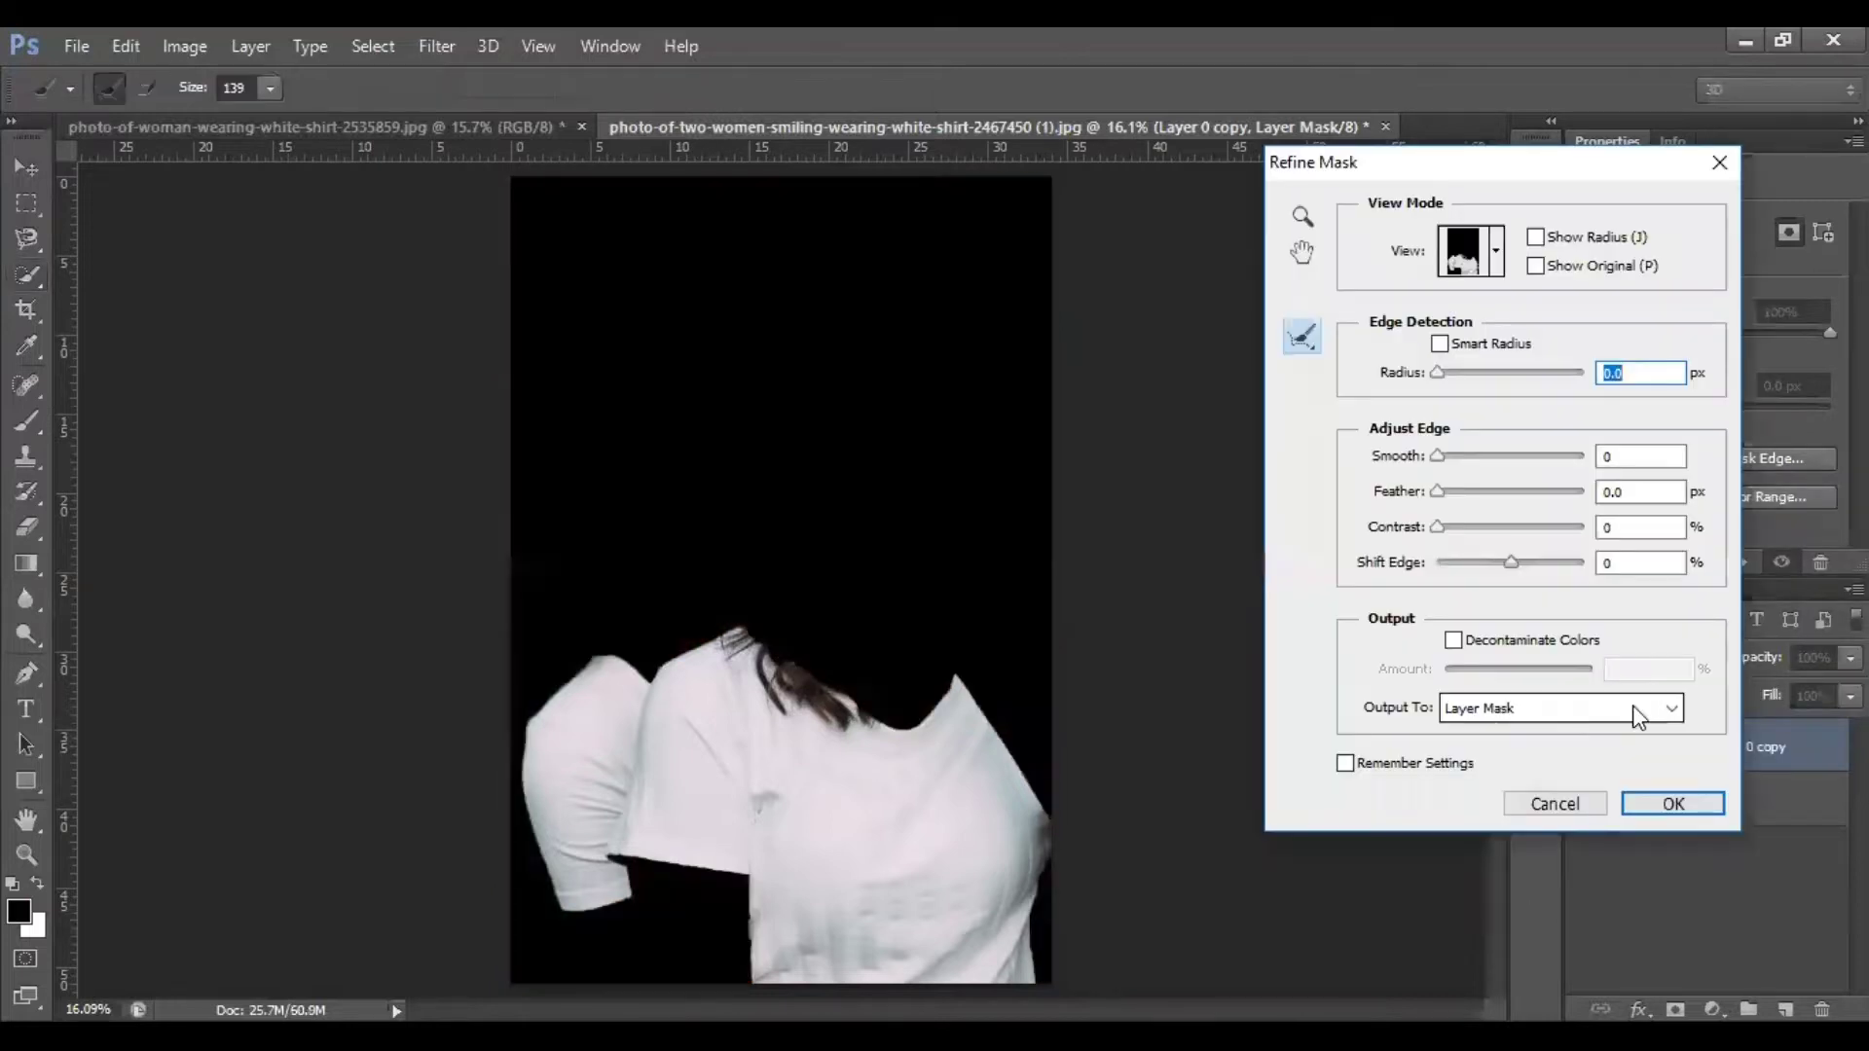
pyautogui.click(1439, 343)
pyautogui.click(1438, 379)
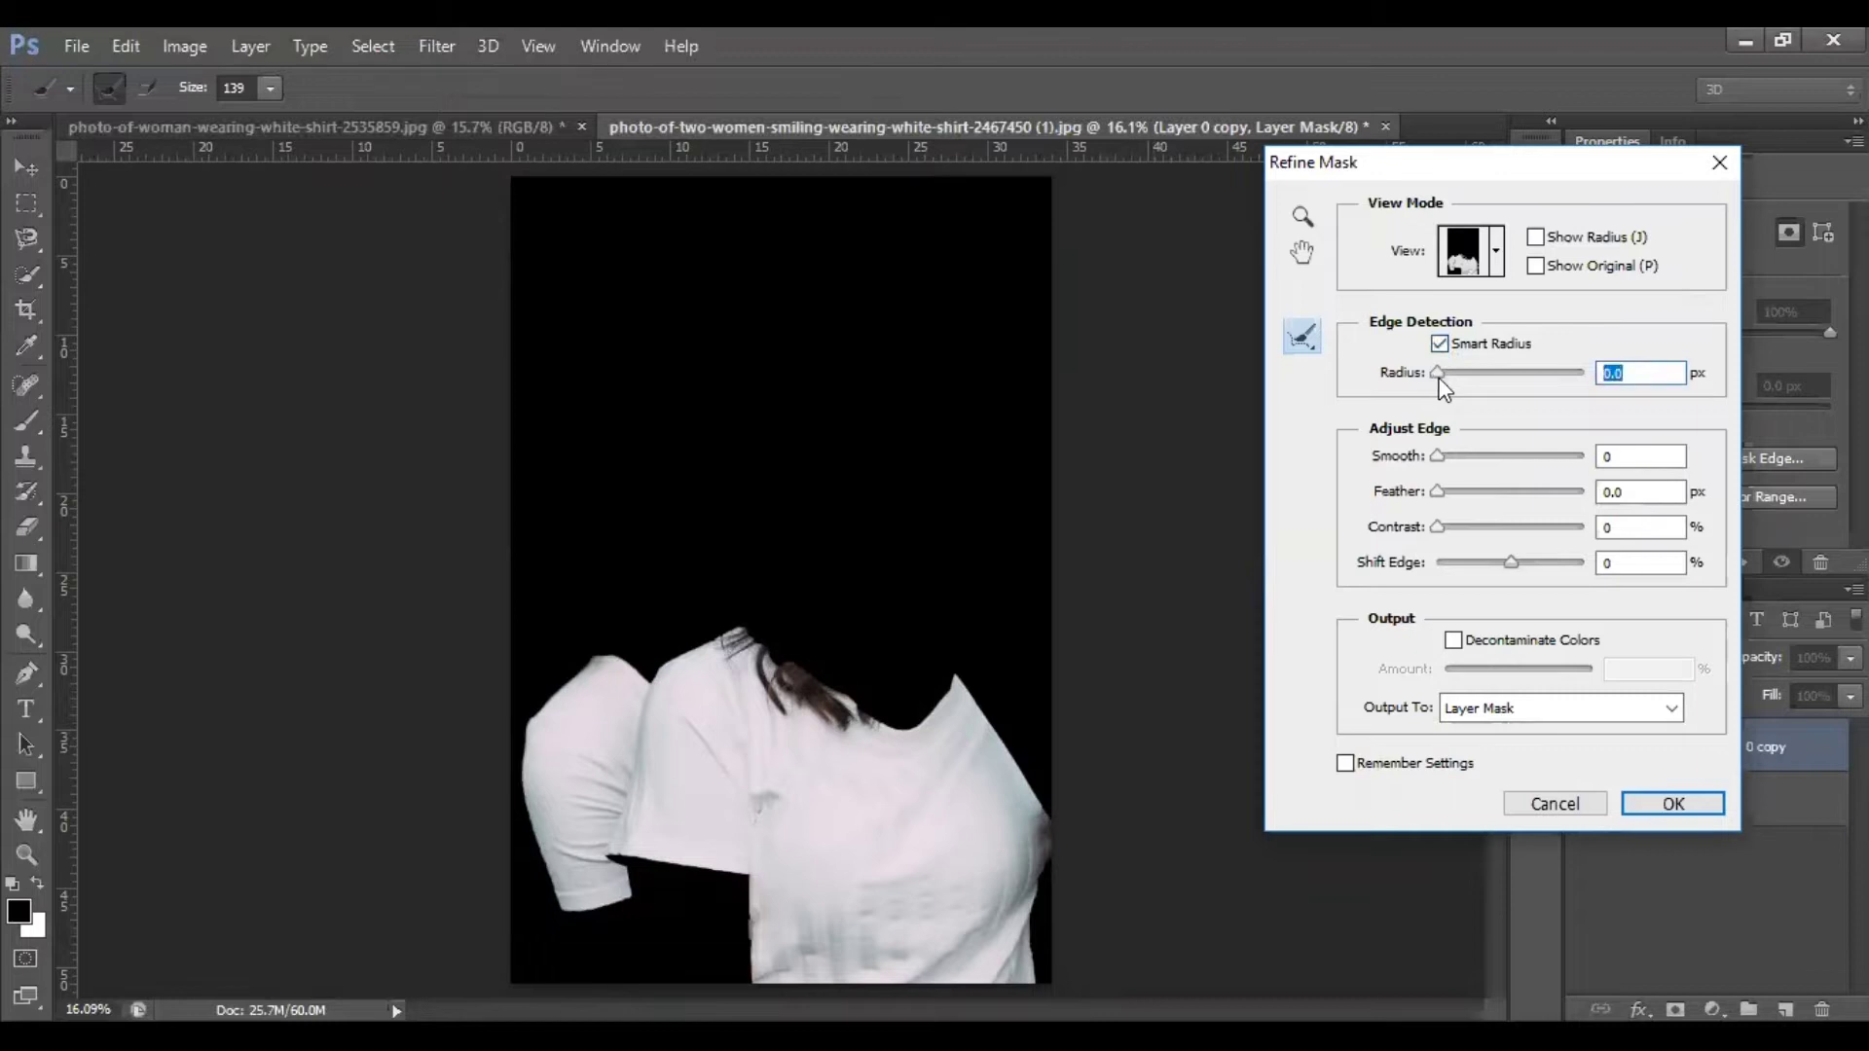
pyautogui.moveTo(1446, 377); pyautogui.dragTo(1452, 377)
# Brush over the hair strands on the front woman's shoulder to refine the mask edge there
pyautogui.press('alt')
pyautogui.moveTo(759, 676)
pyautogui.mouseDown()
pyautogui.moveTo(741, 638)
pyautogui.moveTo(774, 656)
pyautogui.mouseUp()
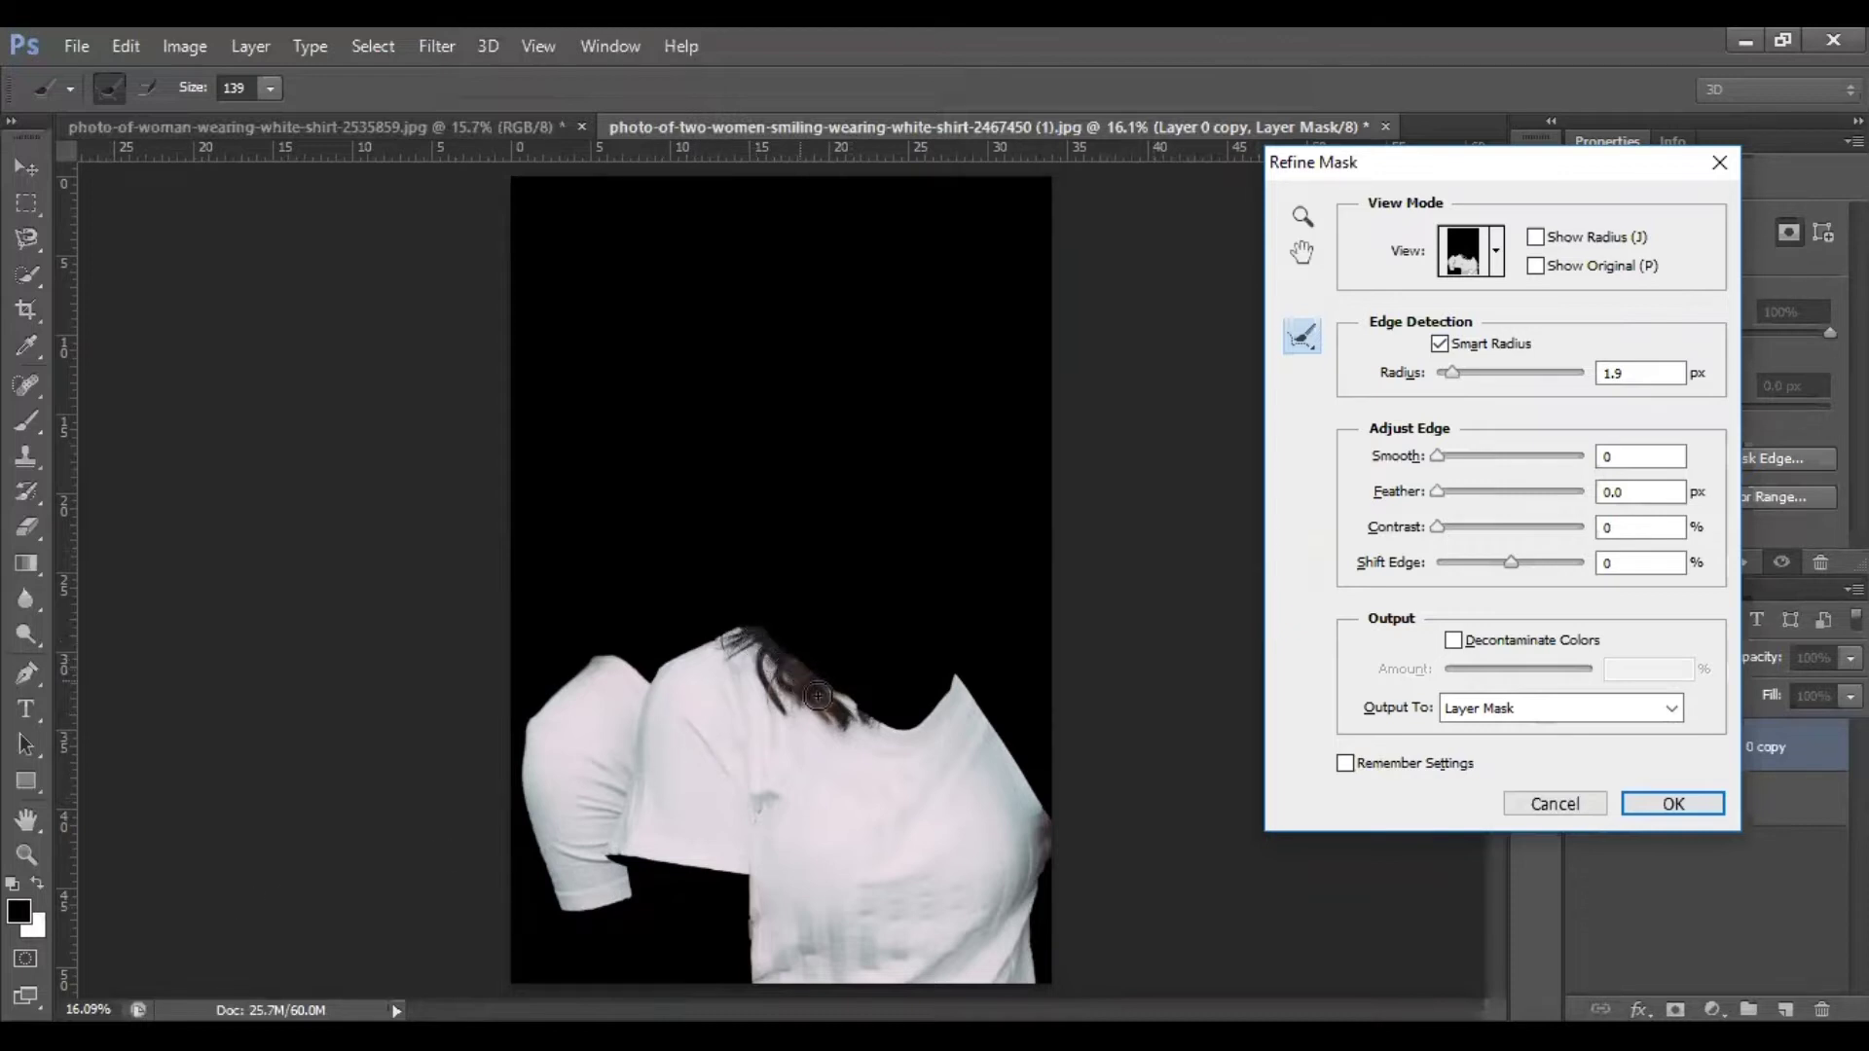
pyautogui.moveTo(768, 647)
pyautogui.mouseDown()
pyautogui.moveTo(834, 709)
pyautogui.moveTo(854, 764)
pyautogui.moveTo(757, 638)
pyautogui.moveTo(831, 698)
pyautogui.mouseUp()
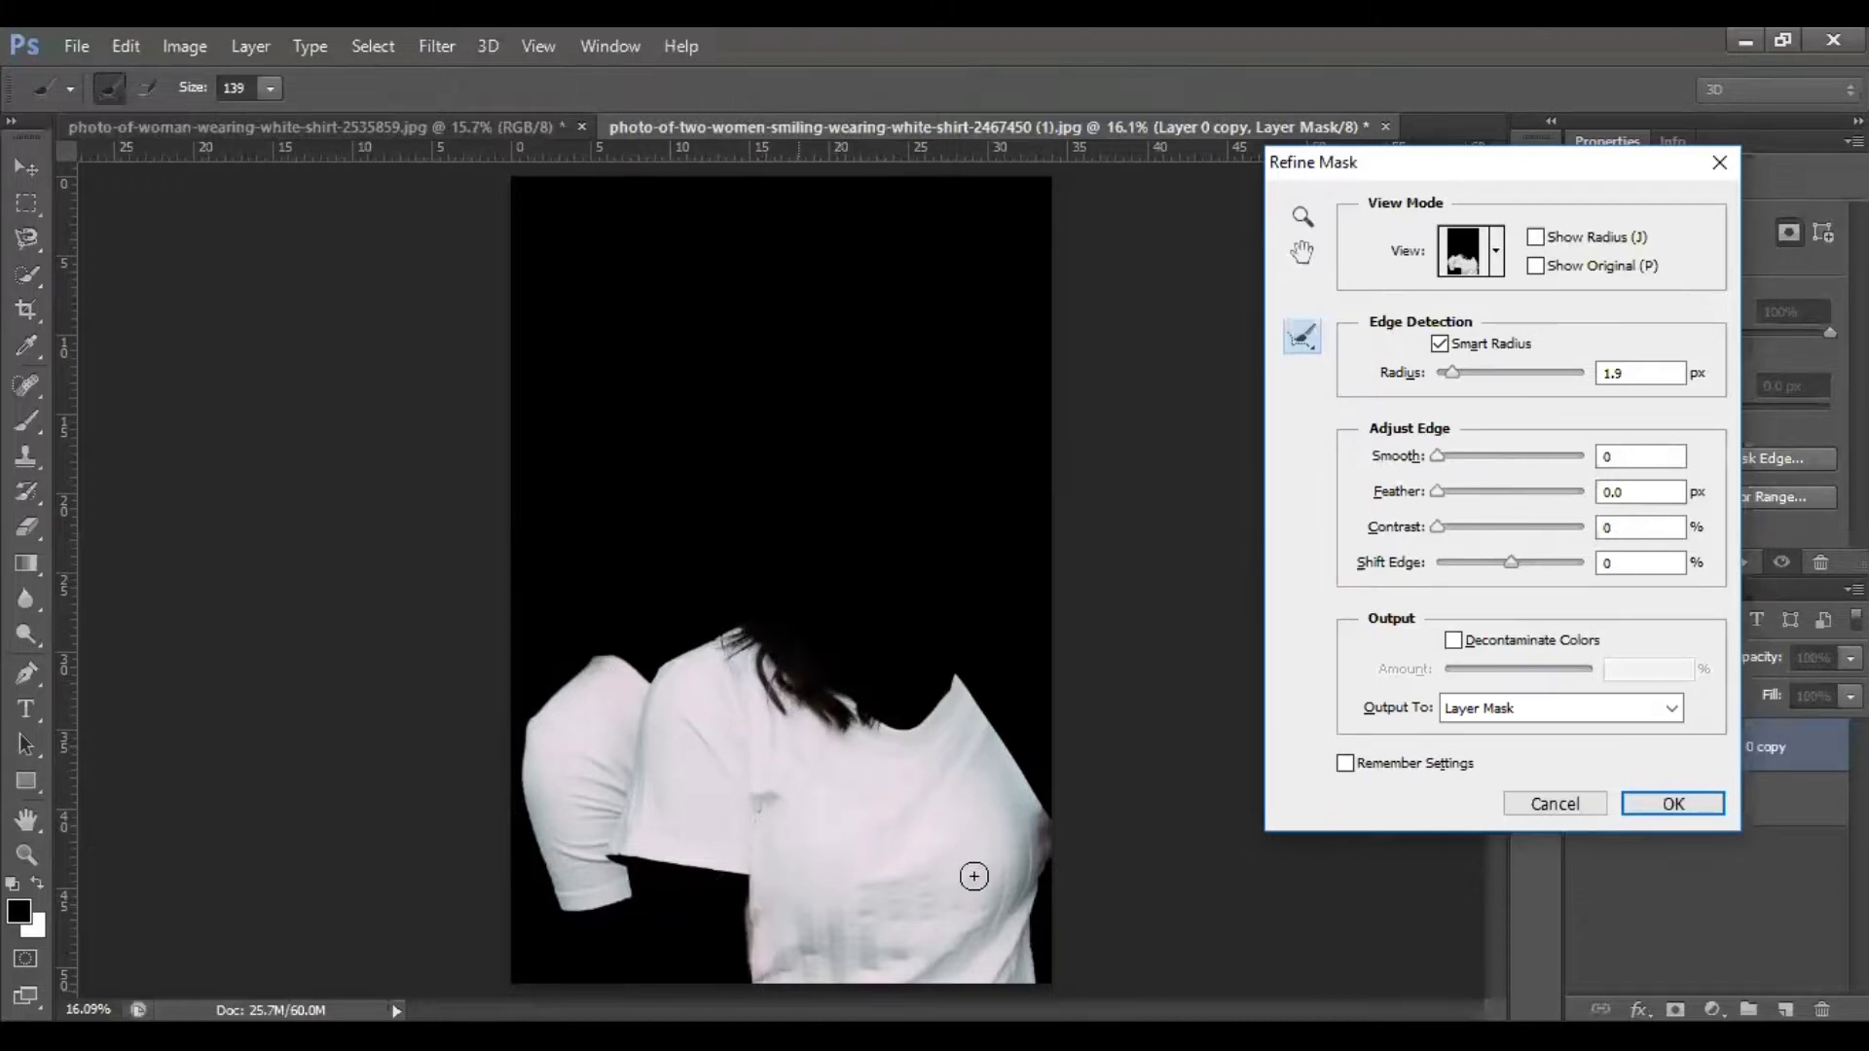
# Refine the mask edge from the neckline corner along the raised arm and on the rear woman's shoulder
pyautogui.keyDown('alt'); pyautogui.scroll(2, 991, 790); pyautogui.keyUp('alt')
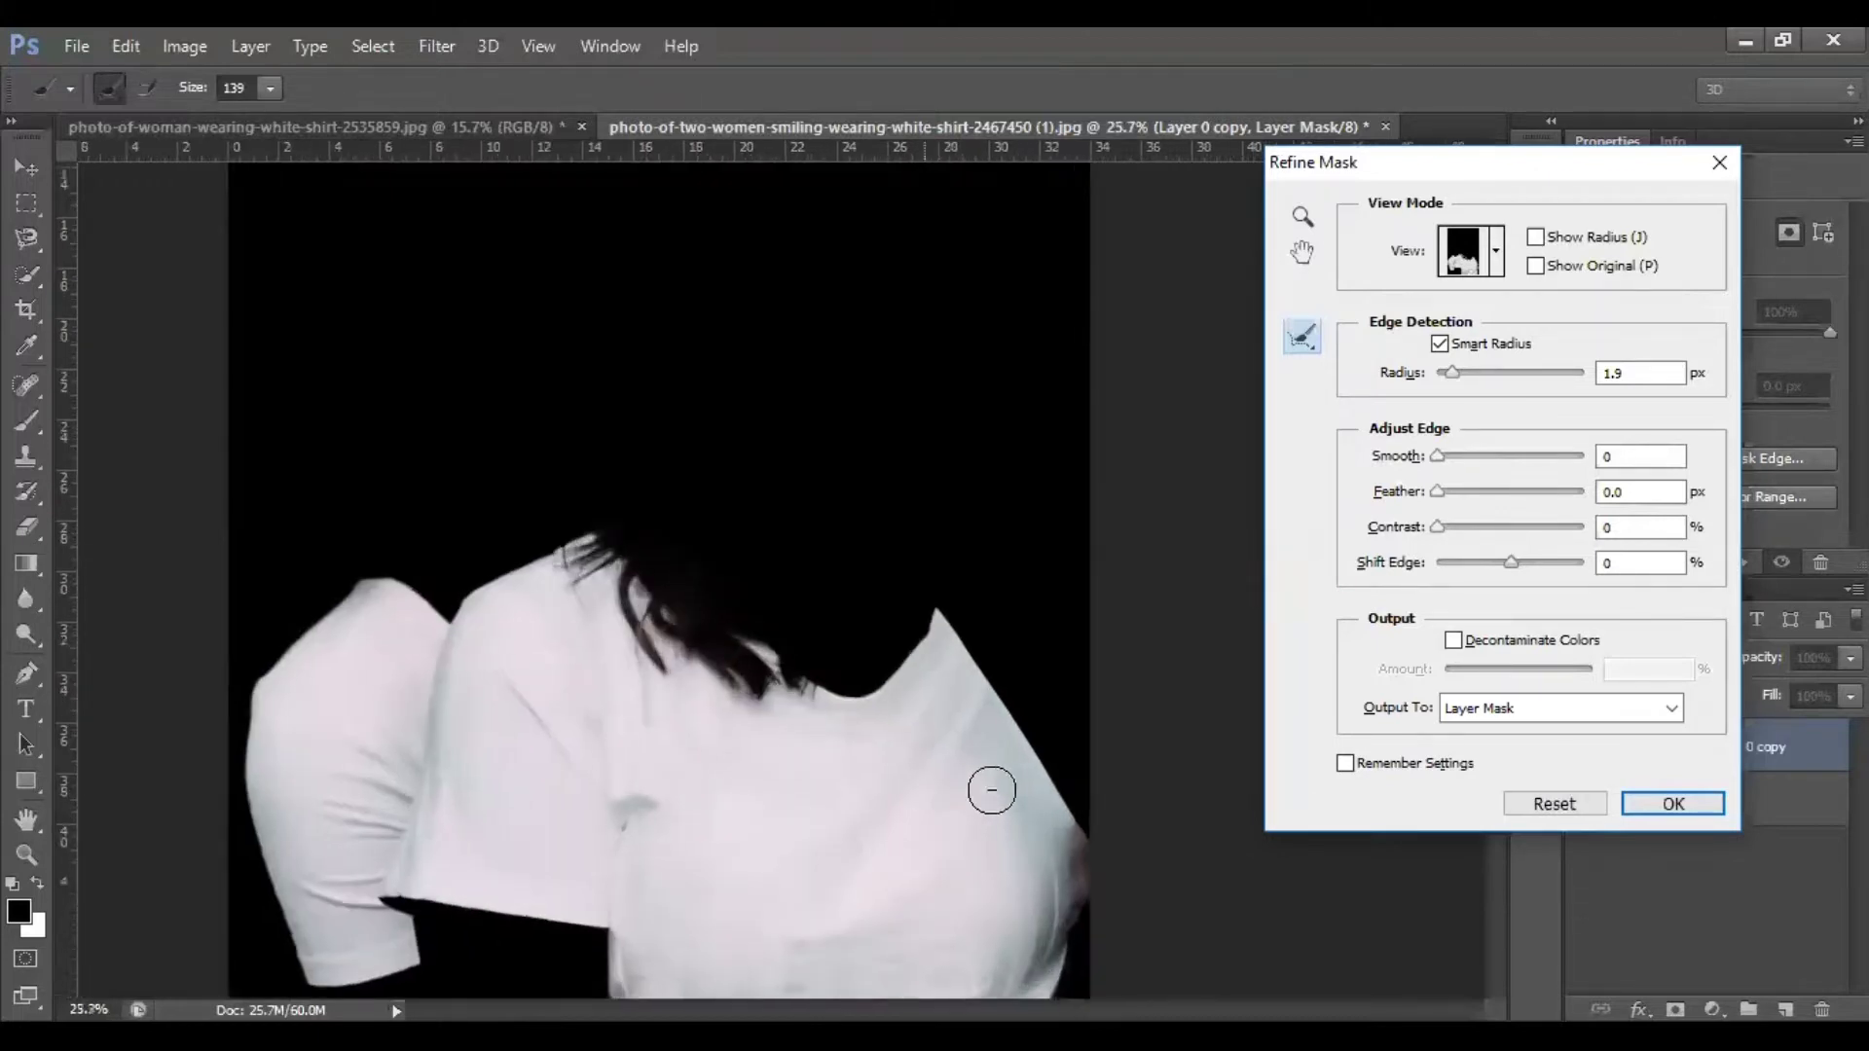
pyautogui.keyDown('alt'); pyautogui.scroll(1, 992, 791); pyautogui.keyUp('alt')
pyautogui.moveTo(935, 616); pyautogui.dragTo(1076, 837)
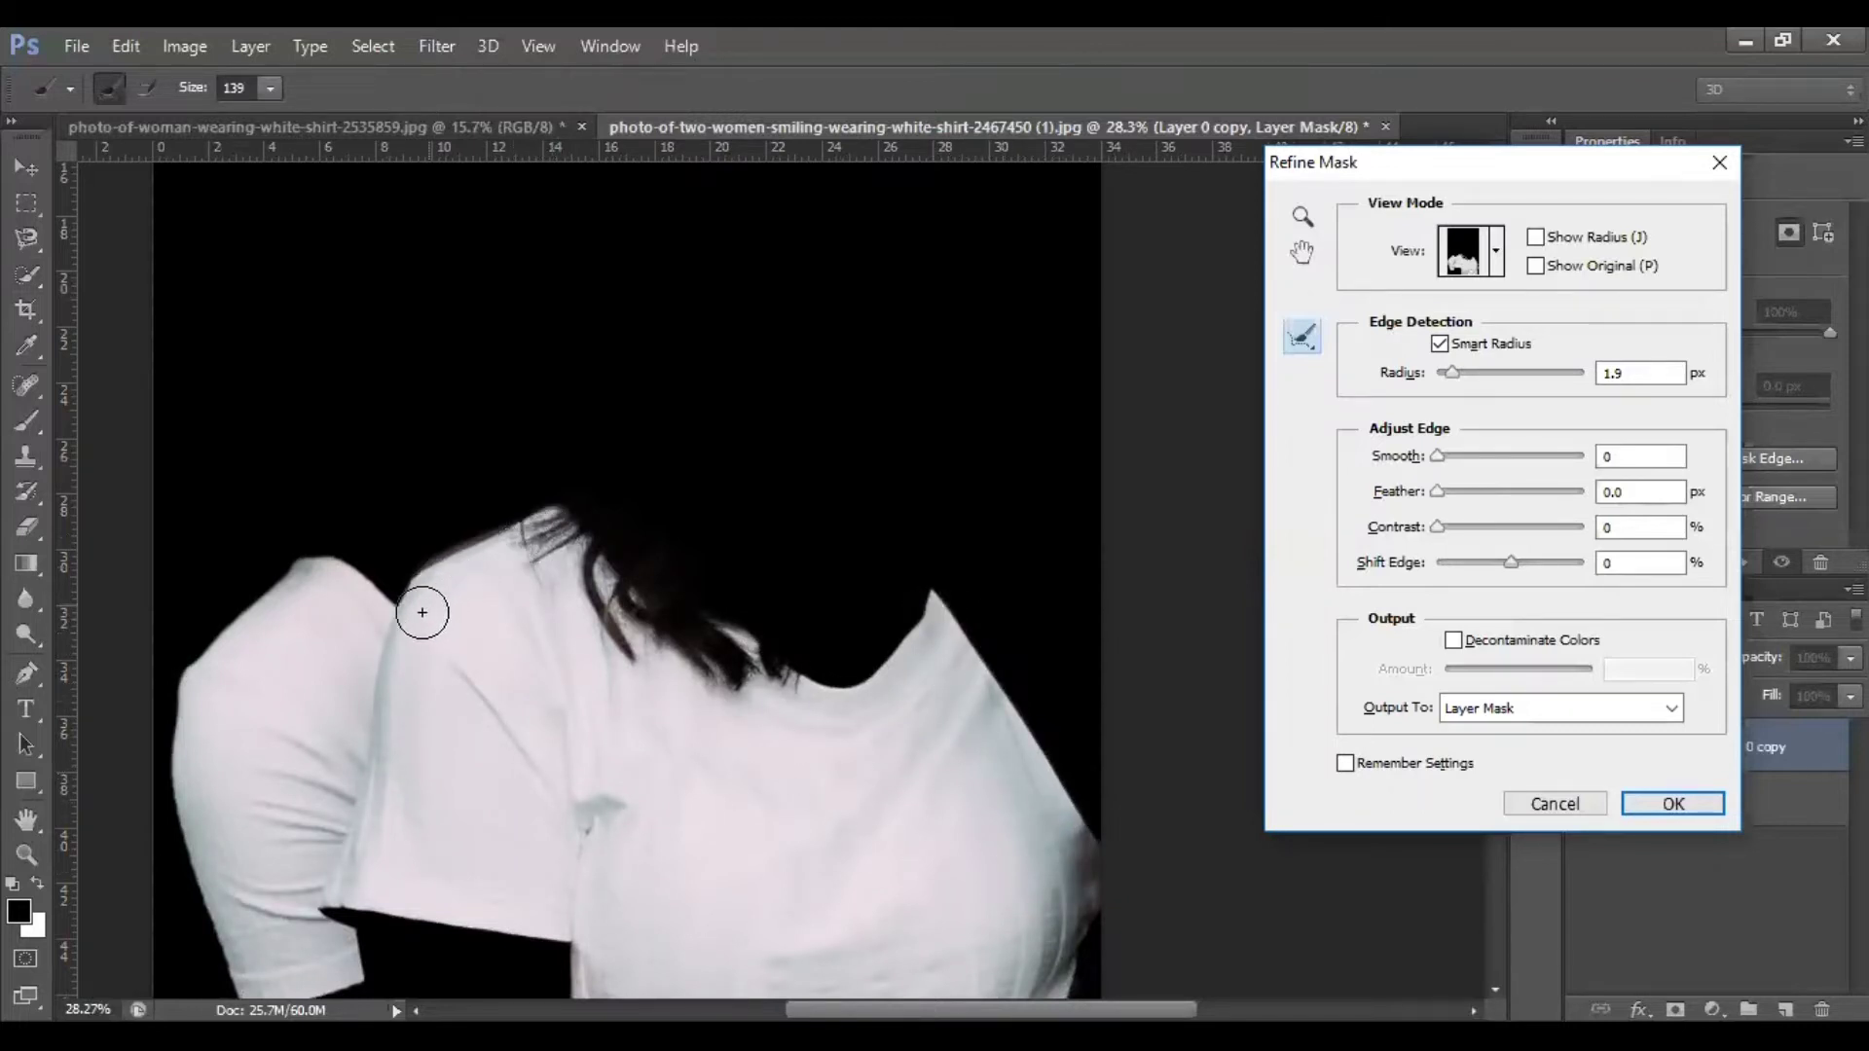
pyautogui.moveTo(309, 584); pyautogui.dragTo(220, 672)
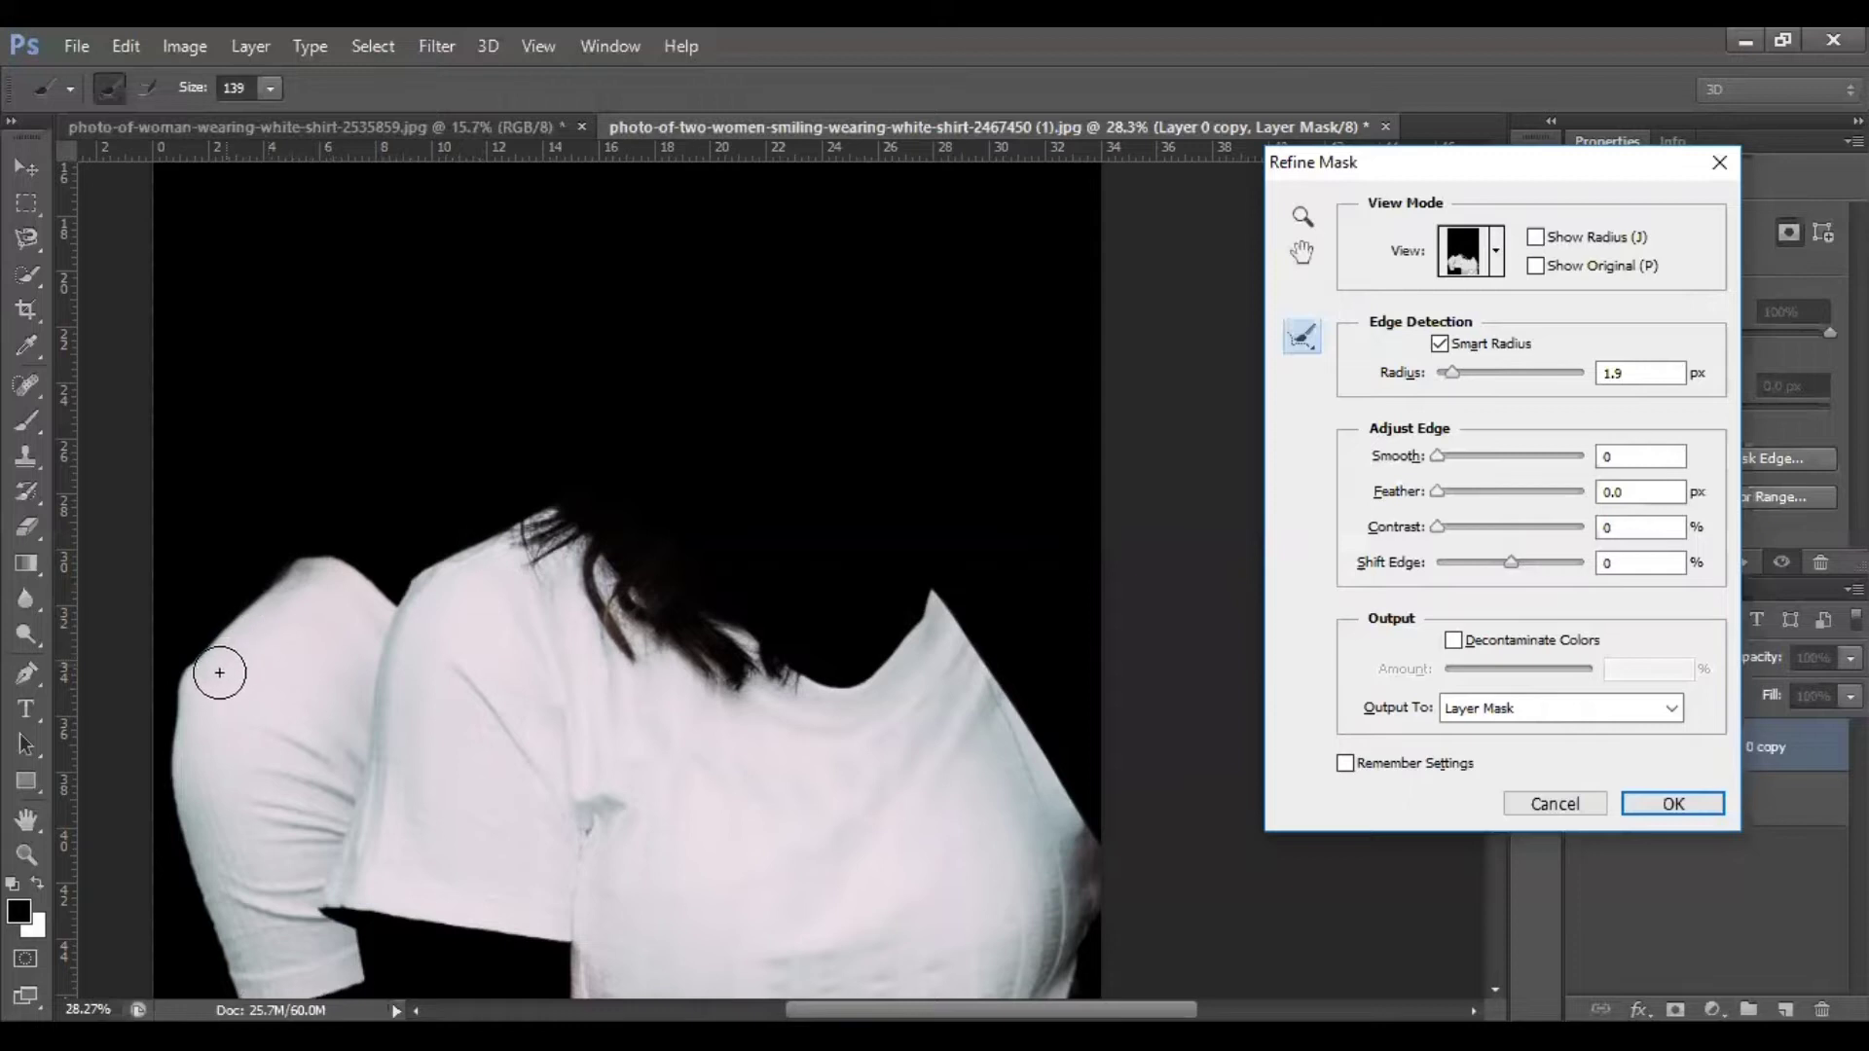
# Output the refined mask to Layer Mask and accept the refinement
pyautogui.keyDown('alt'); pyautogui.scroll(-1, 379, 720); pyautogui.keyUp('alt')
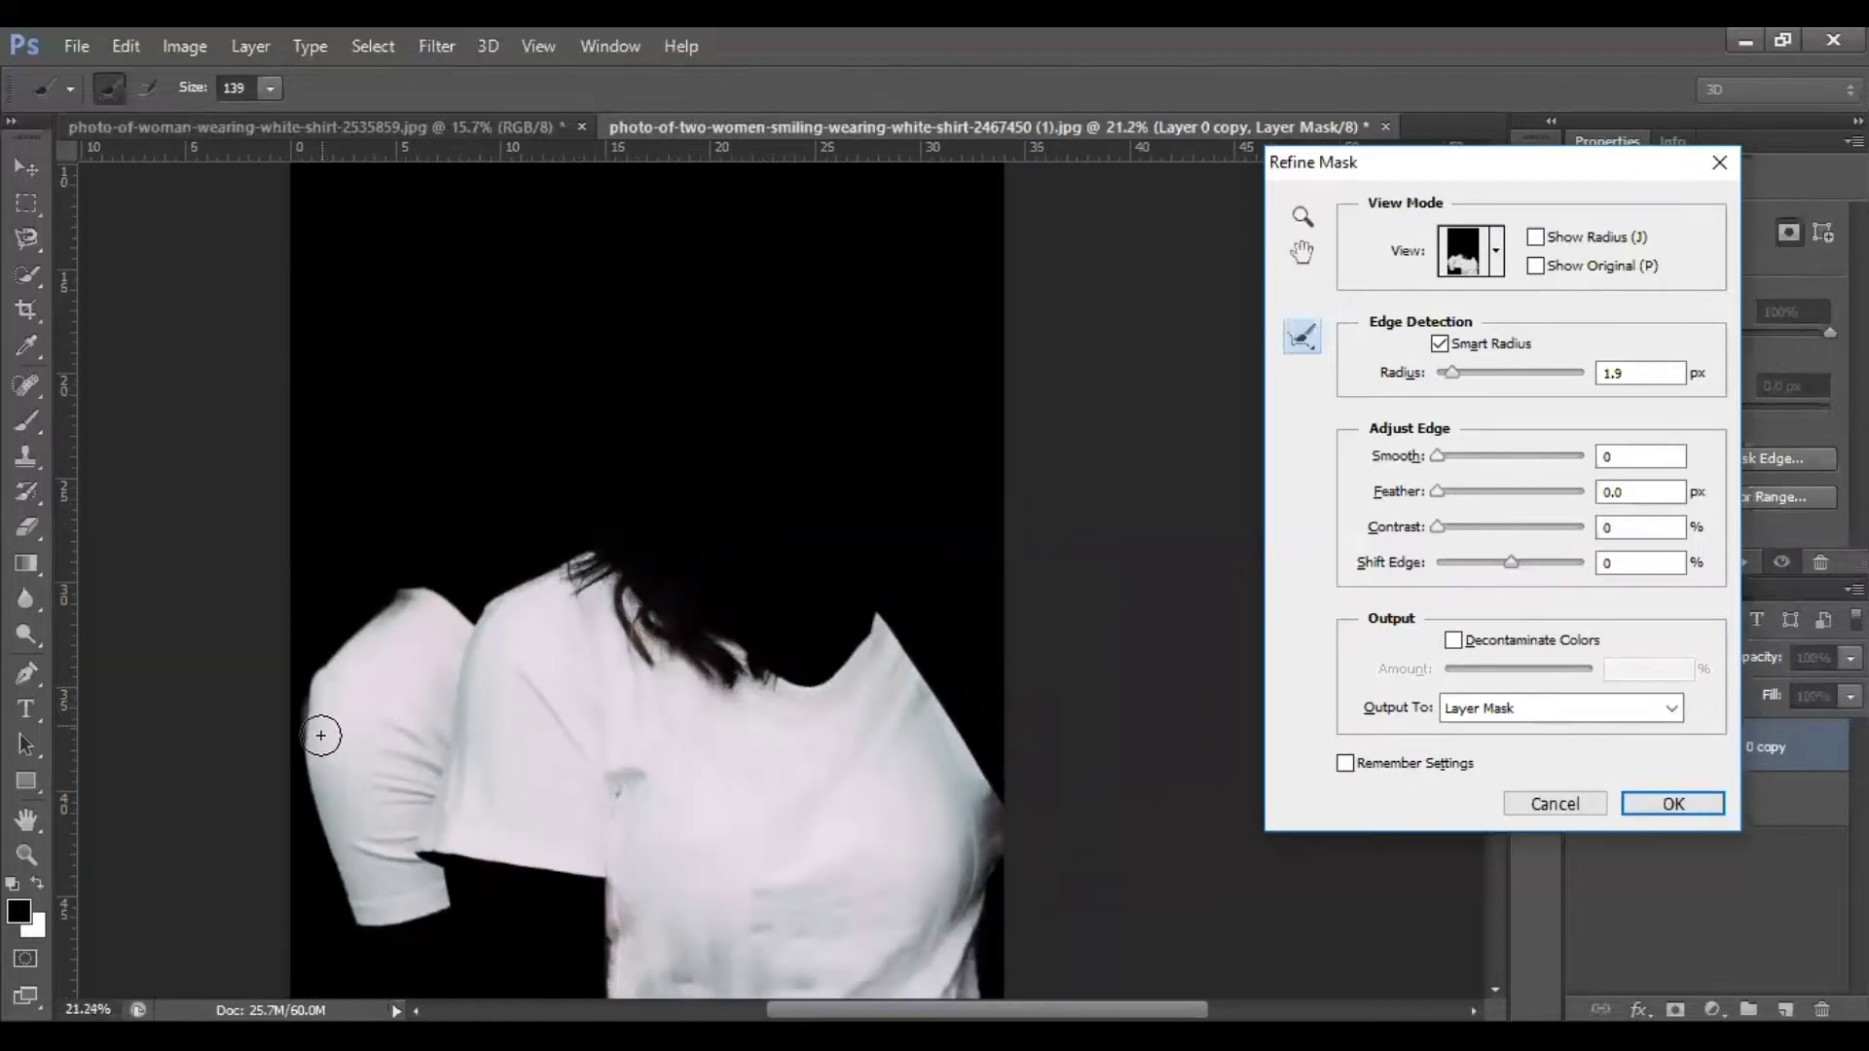
pyautogui.scroll(-2, 748, 763)
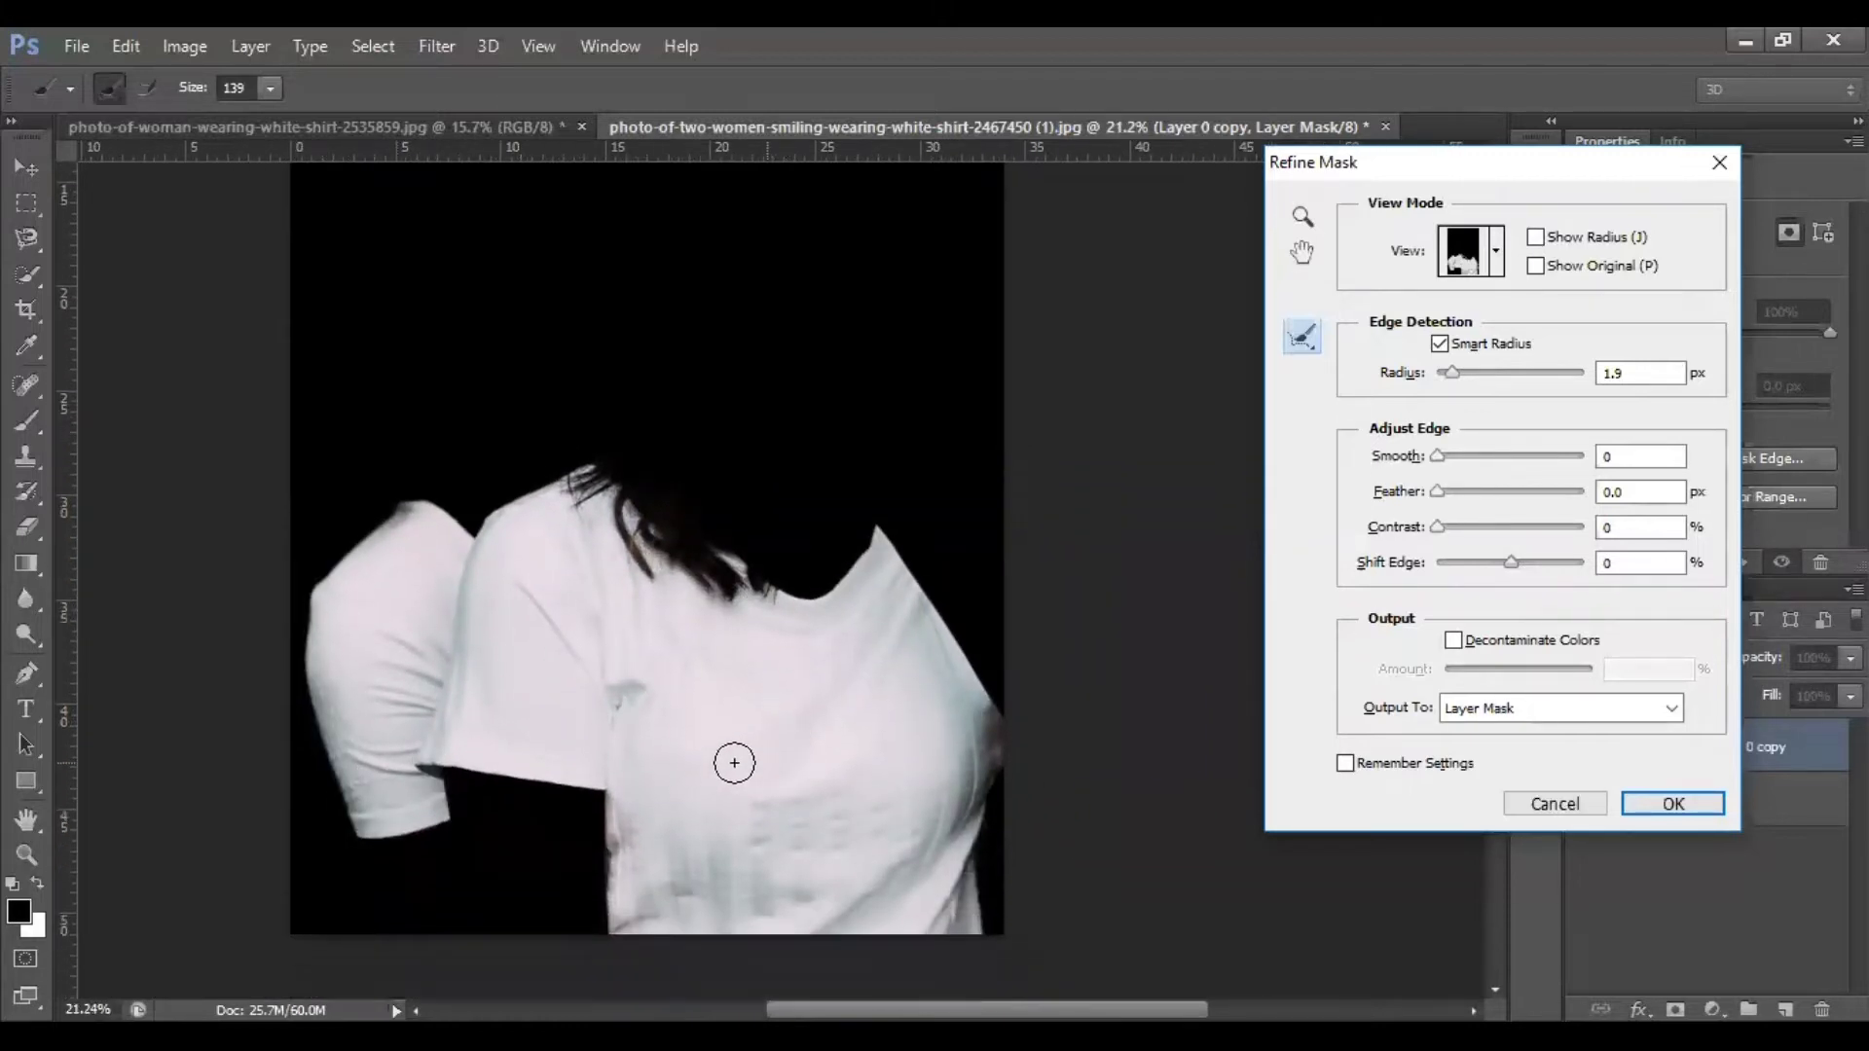
pyautogui.keyDown('alt'); pyautogui.scroll(-2, 731, 767); pyautogui.keyUp('alt')
pyautogui.keyDown('alt'); pyautogui.scroll(2, 732, 770); pyautogui.keyUp('alt')
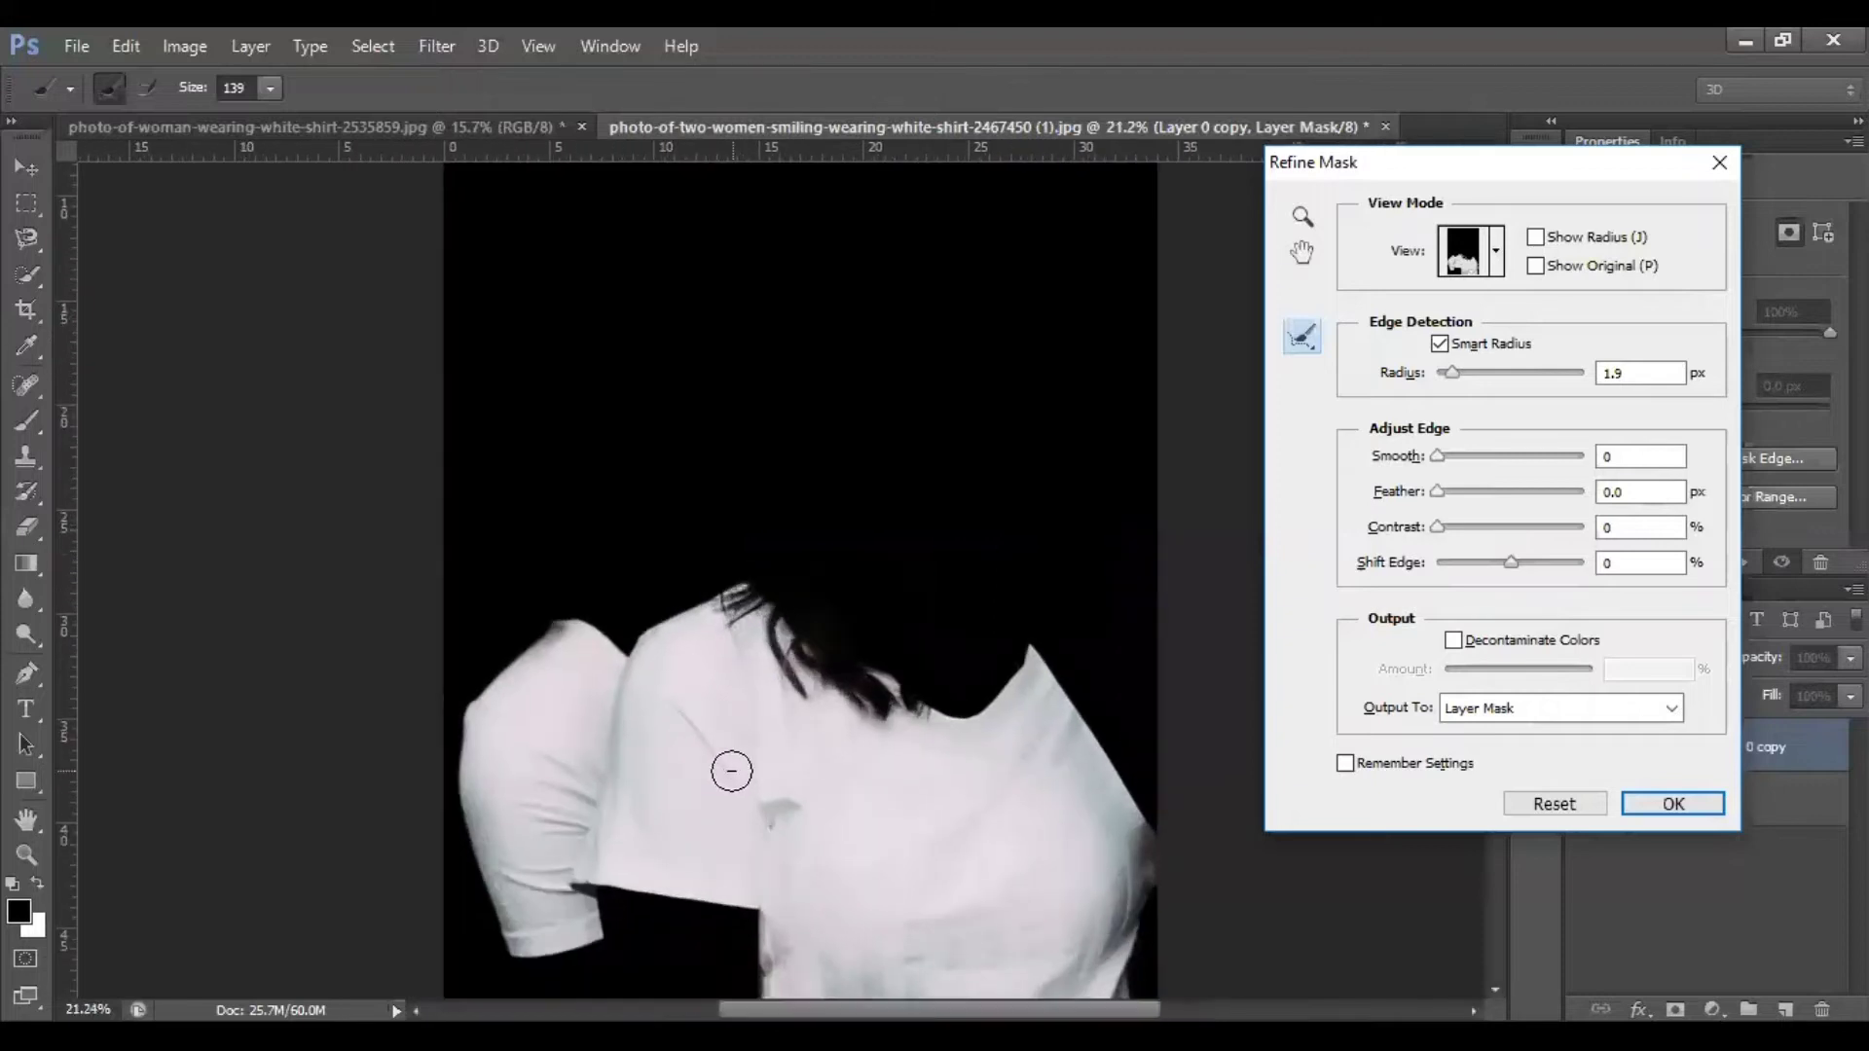
pyautogui.scroll(-2, 742, 776)
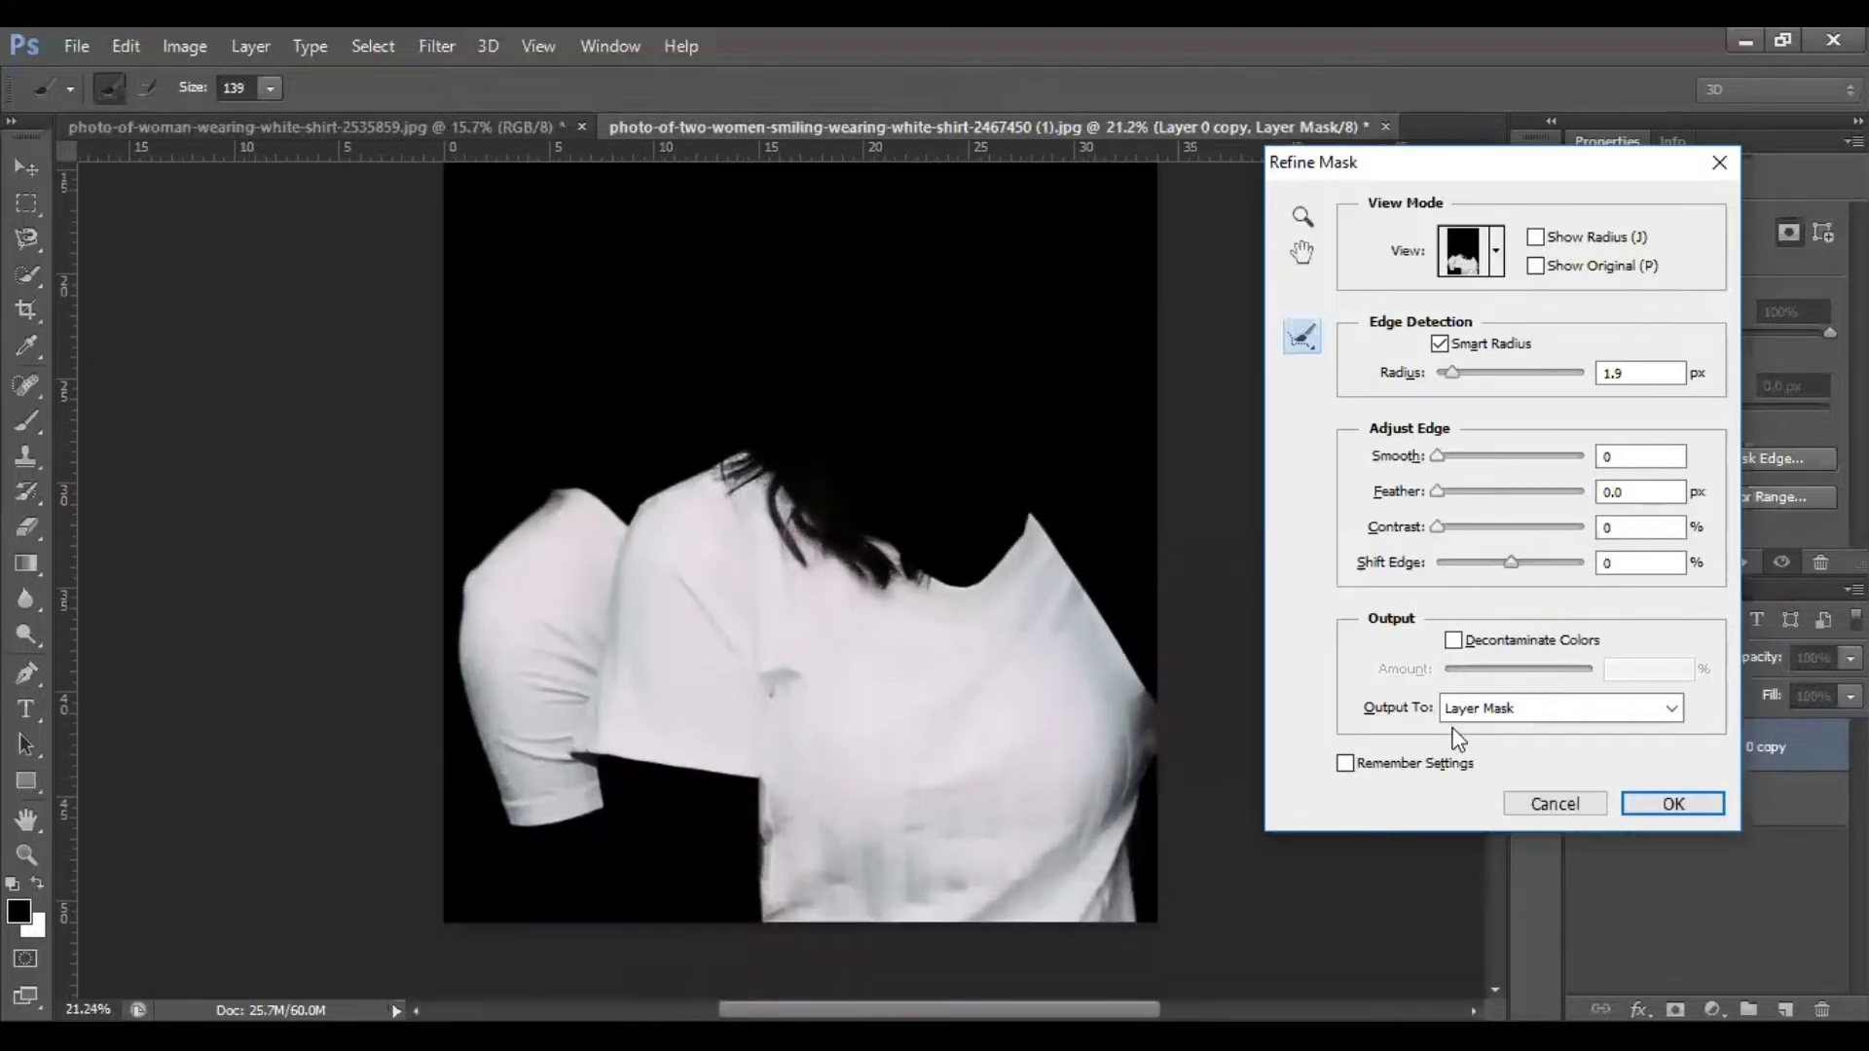
pyautogui.click(1668, 710)
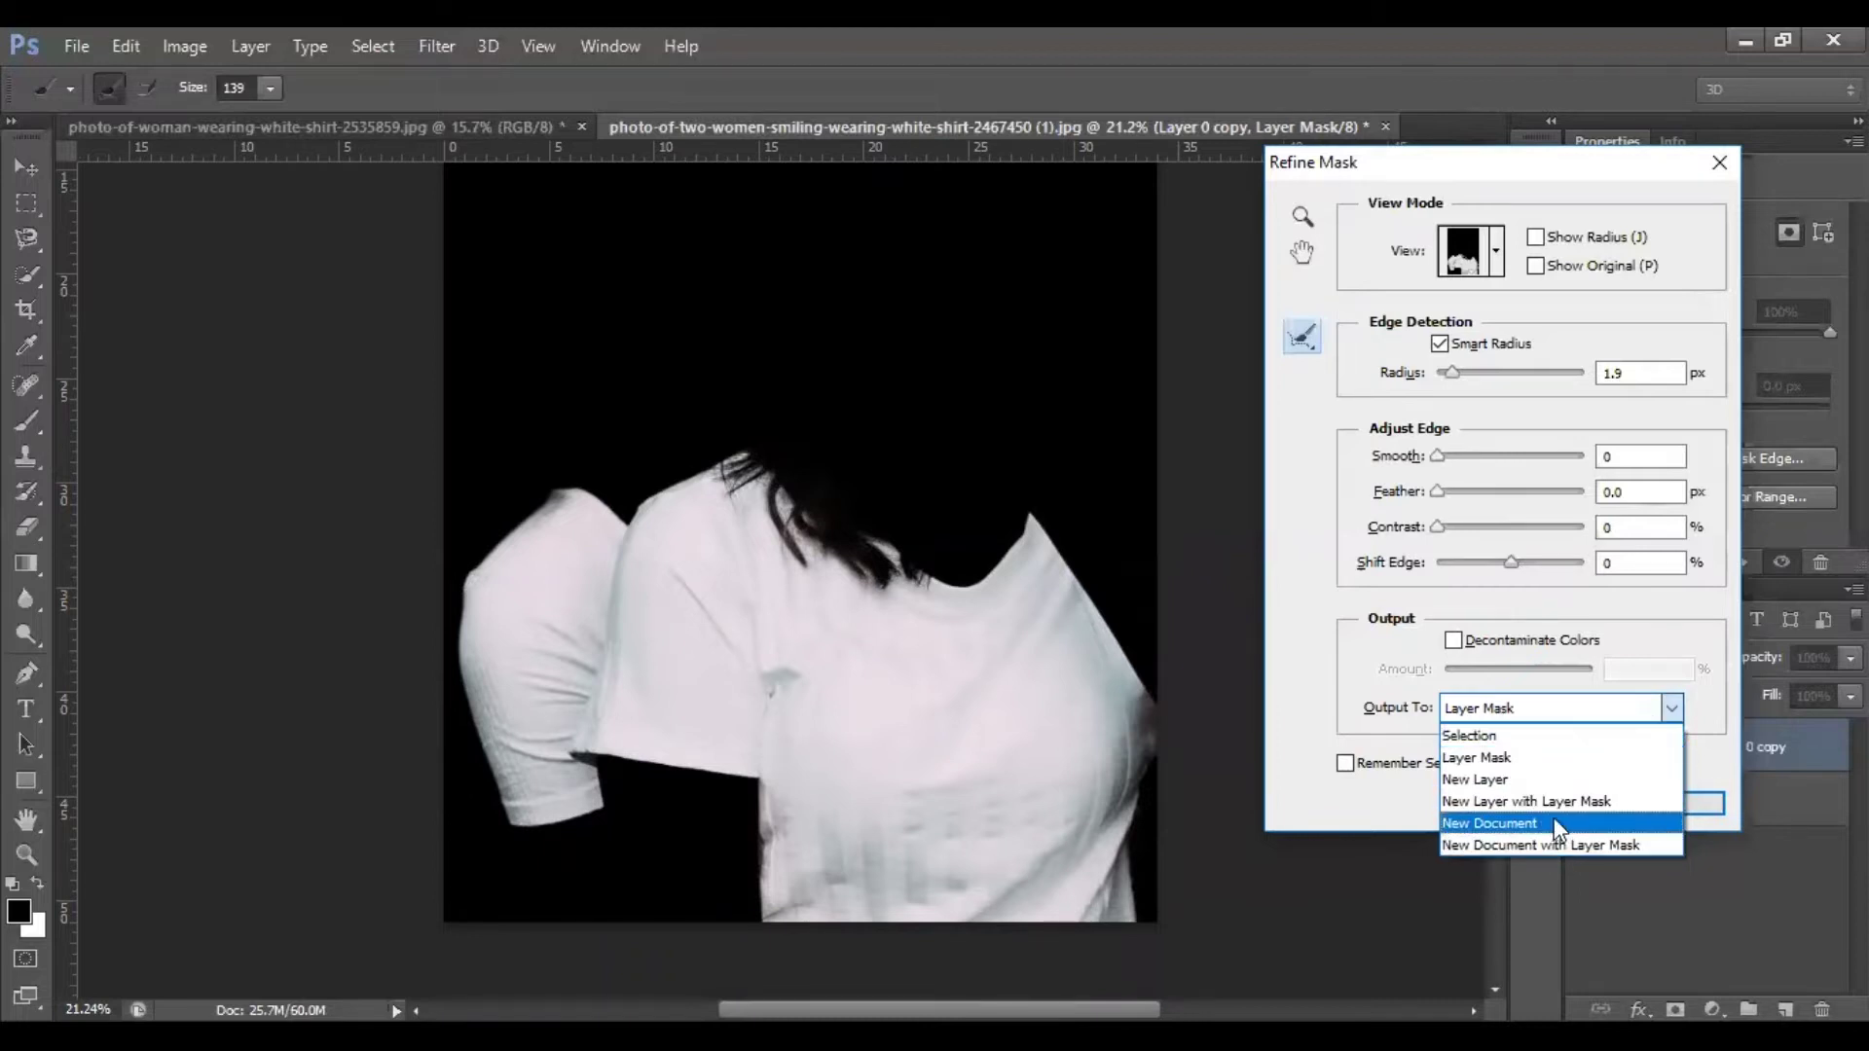
pyautogui.click(1547, 757)
pyautogui.click(1666, 806)
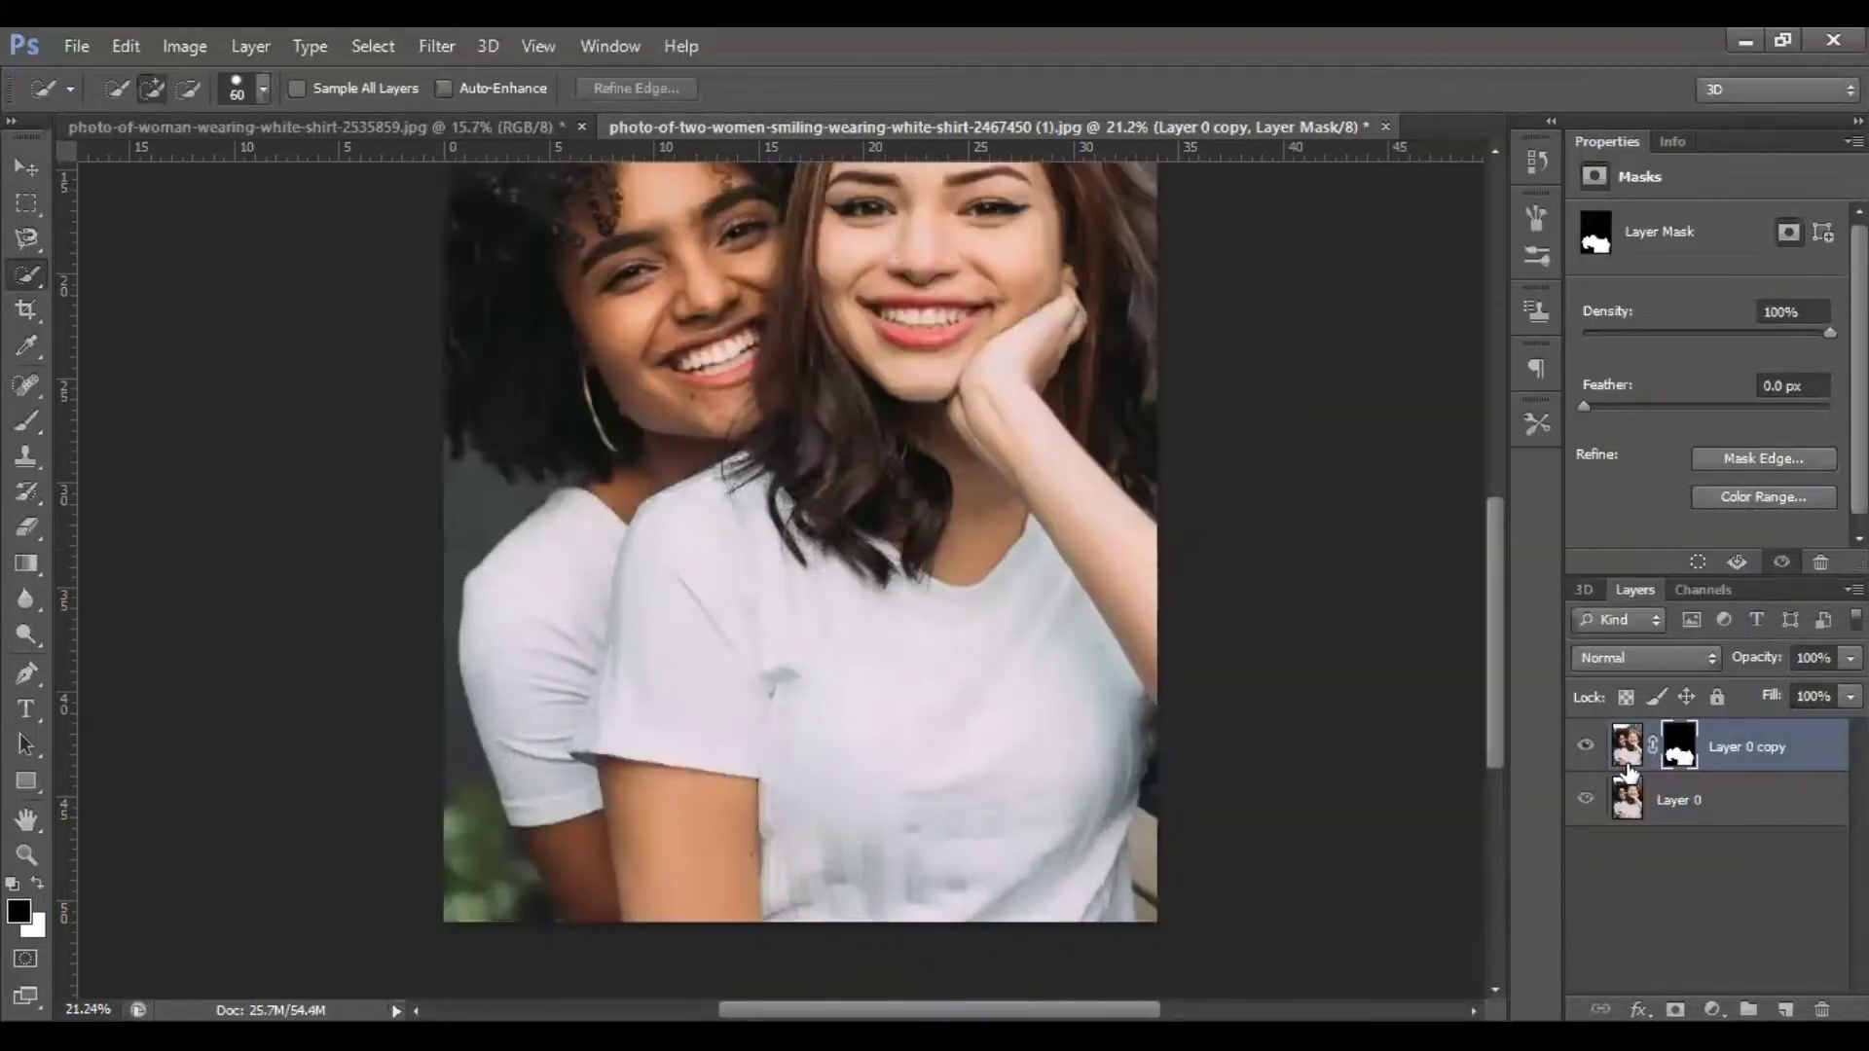
# Hide and show Layer 0 repeatedly to check the masked shirt cutout
pyautogui.click(1590, 800)
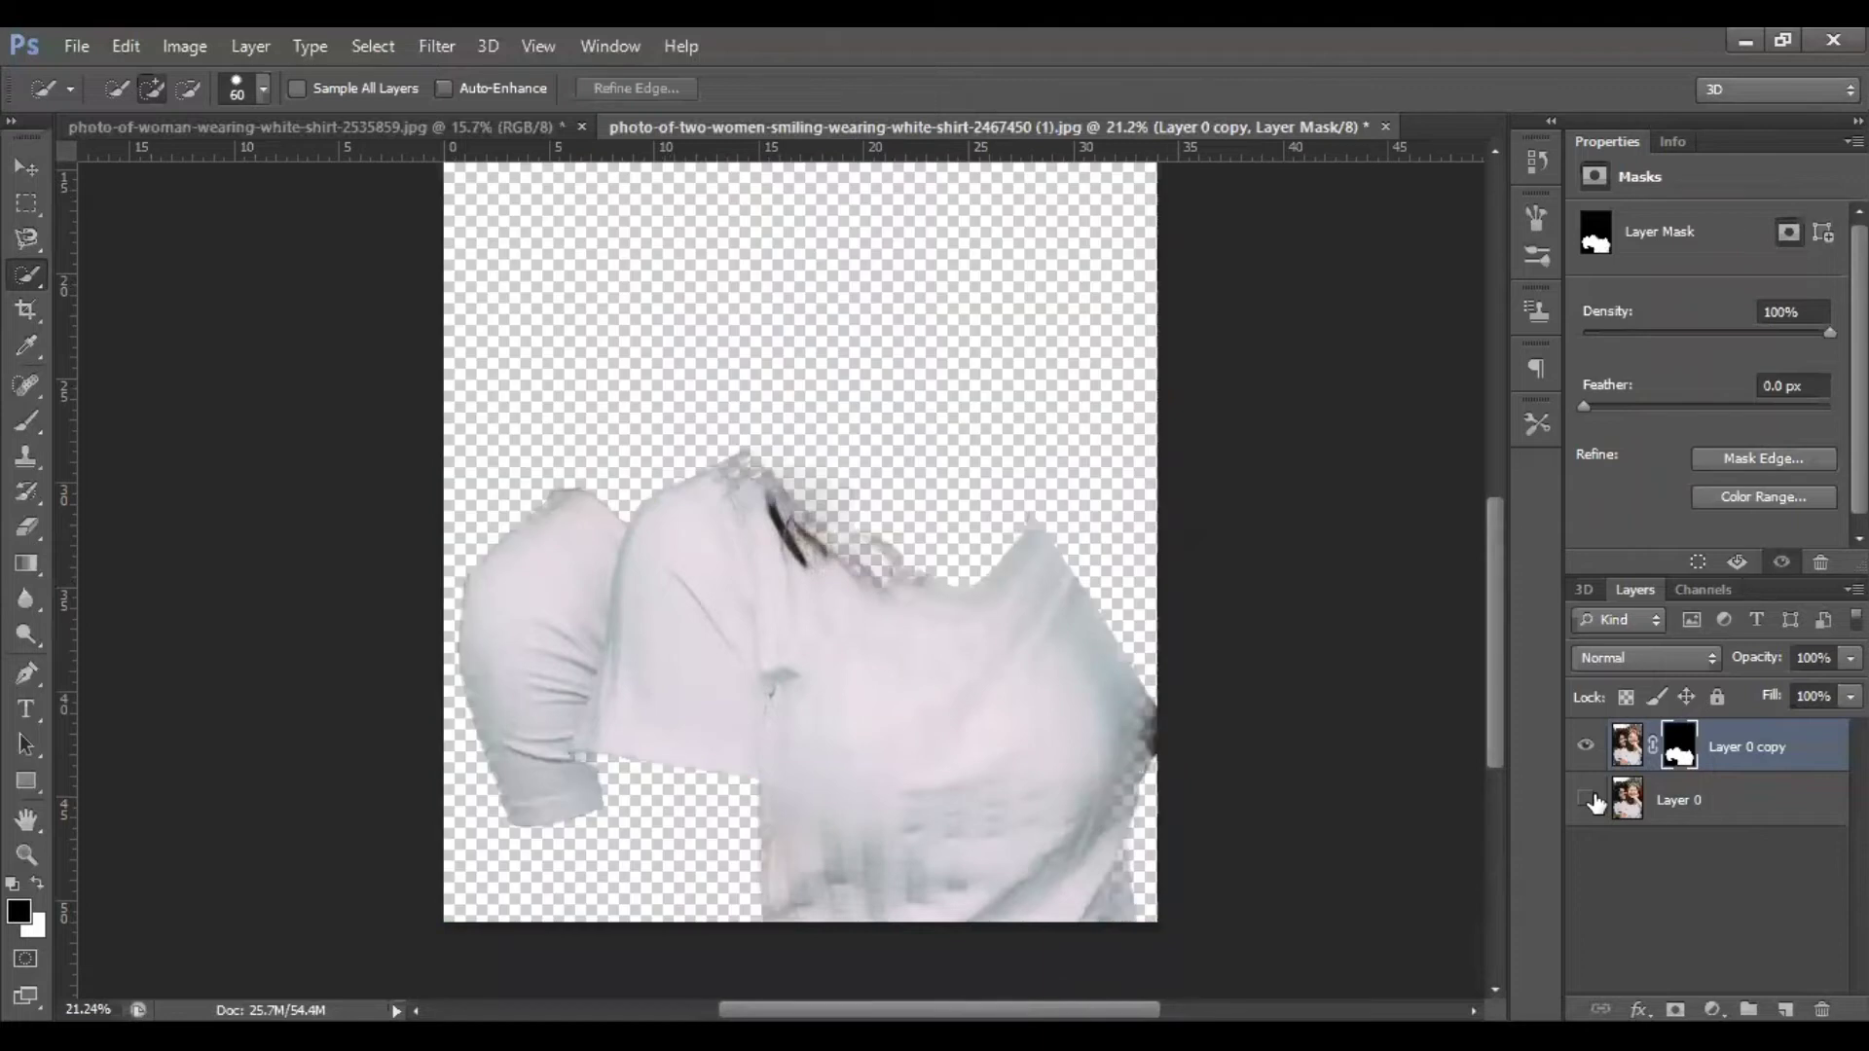
pyautogui.click(1586, 800)
pyautogui.click(1589, 800)
pyautogui.click(1588, 800)
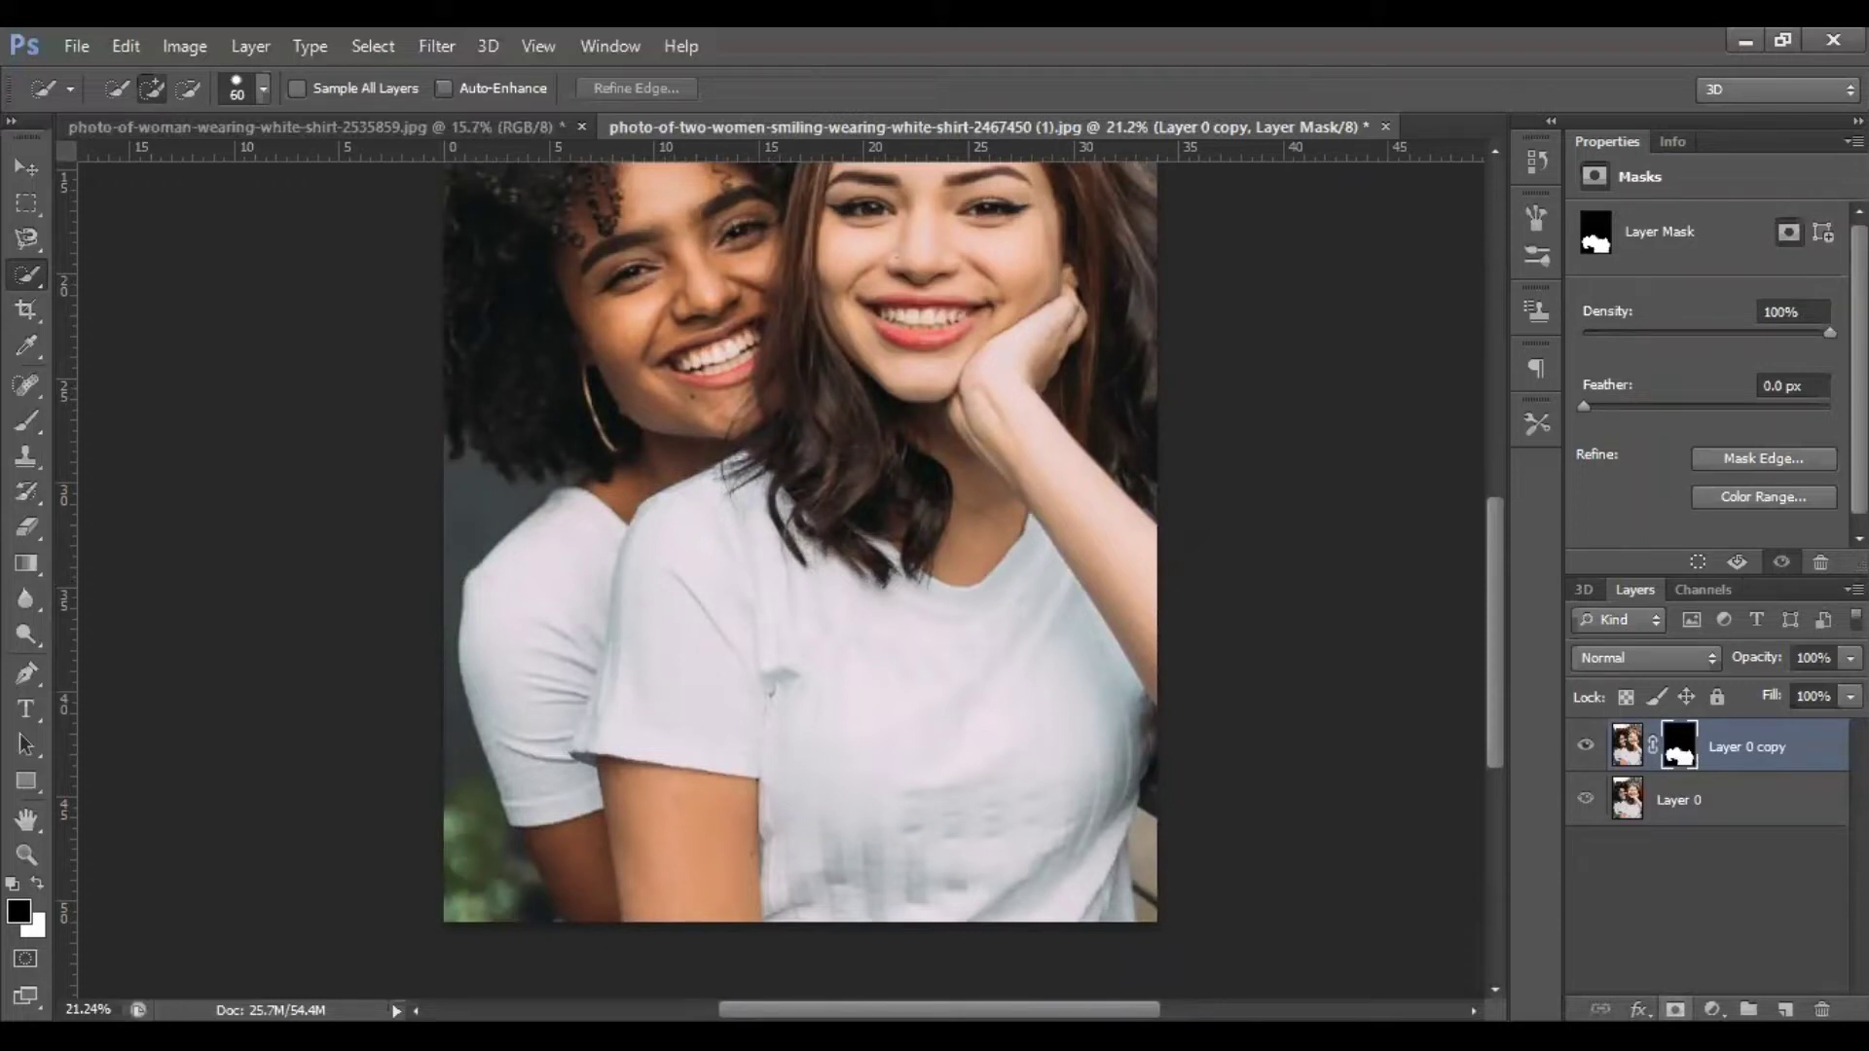
# Add a Solid Color fill layer above the masked copy, with bright red fa0c0c as the color
pyautogui.click(1712, 1010)
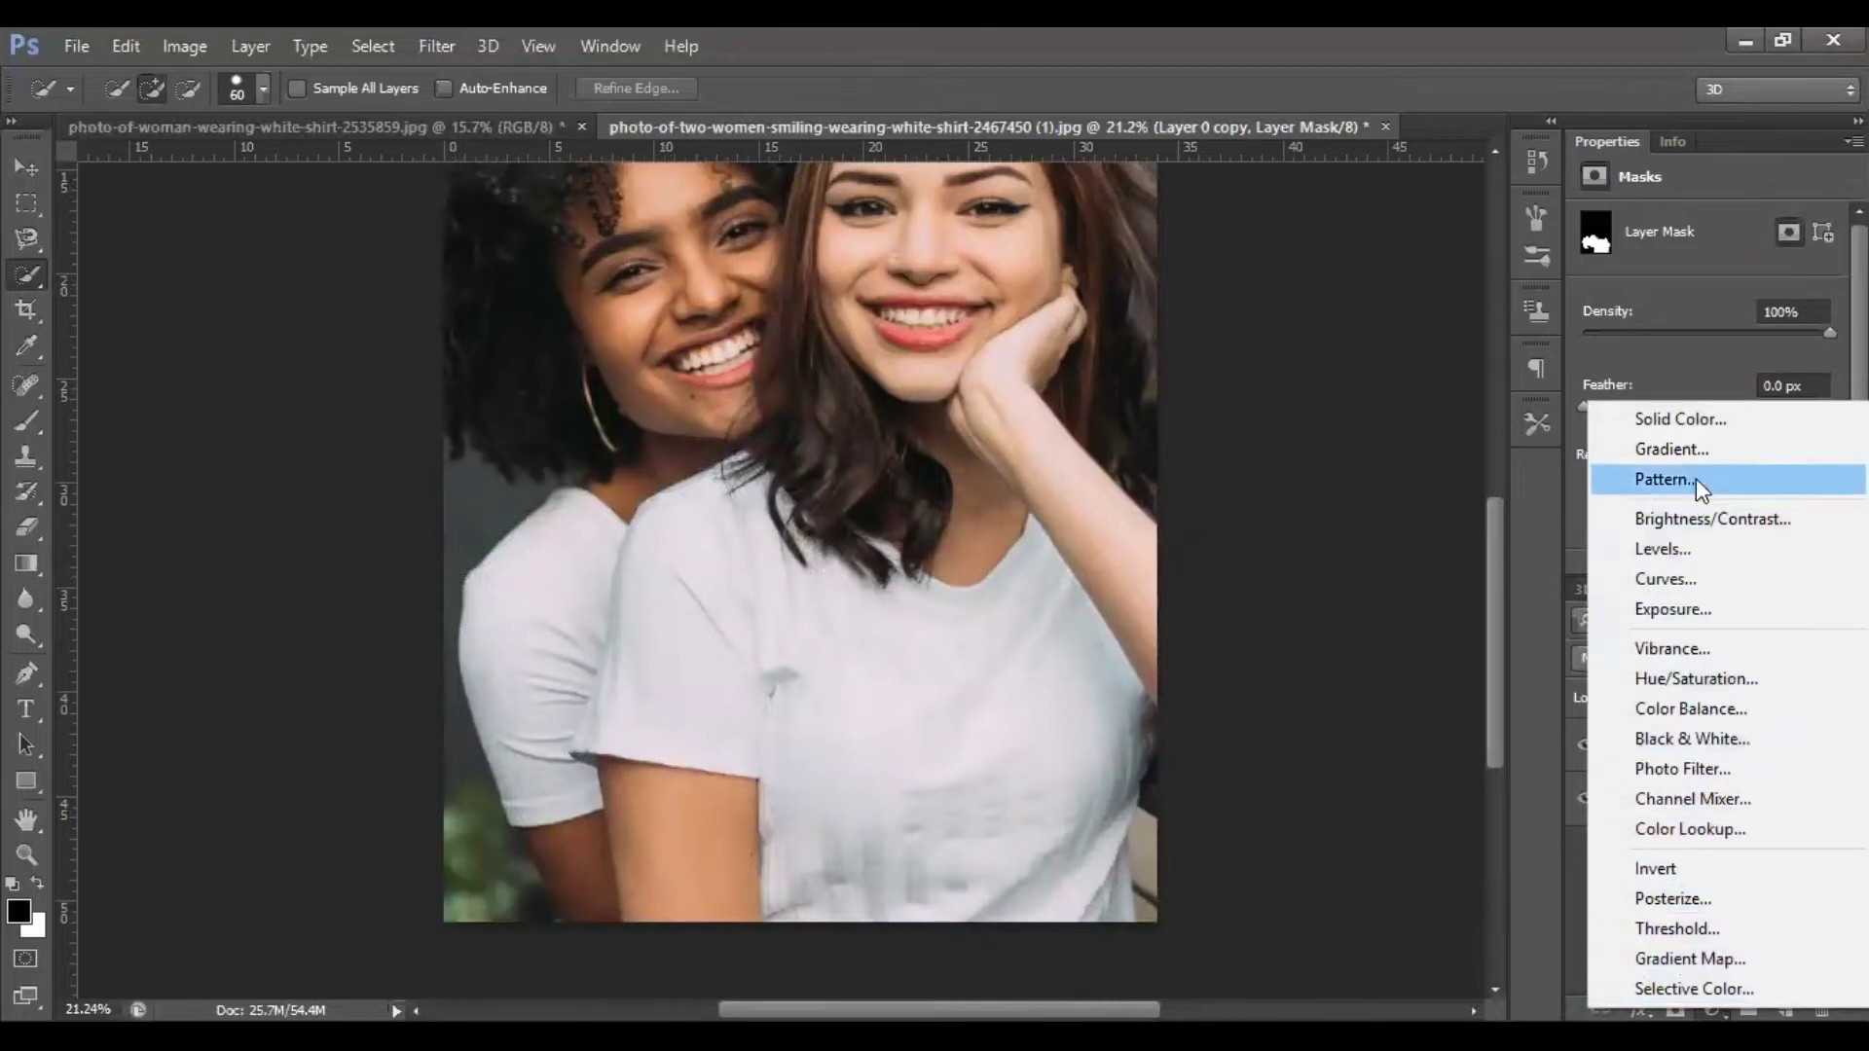
pyautogui.click(1721, 428)
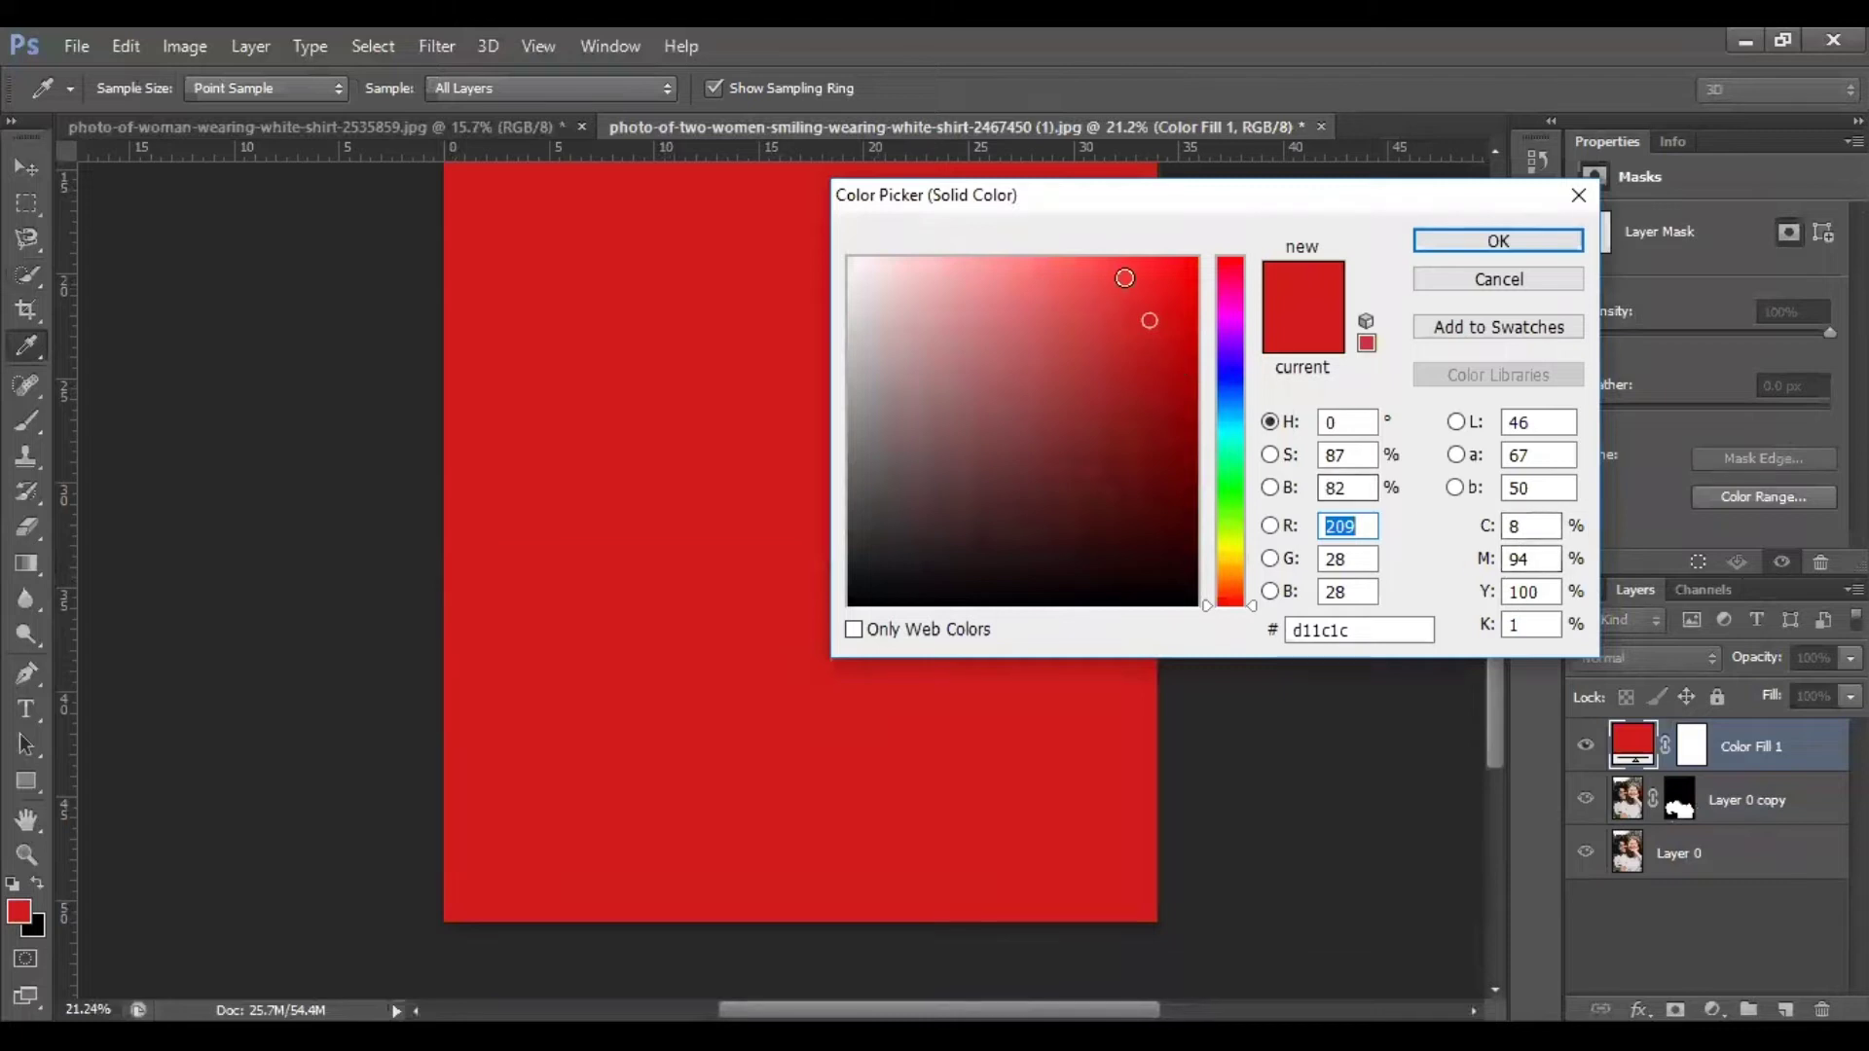
pyautogui.click(1179, 264)
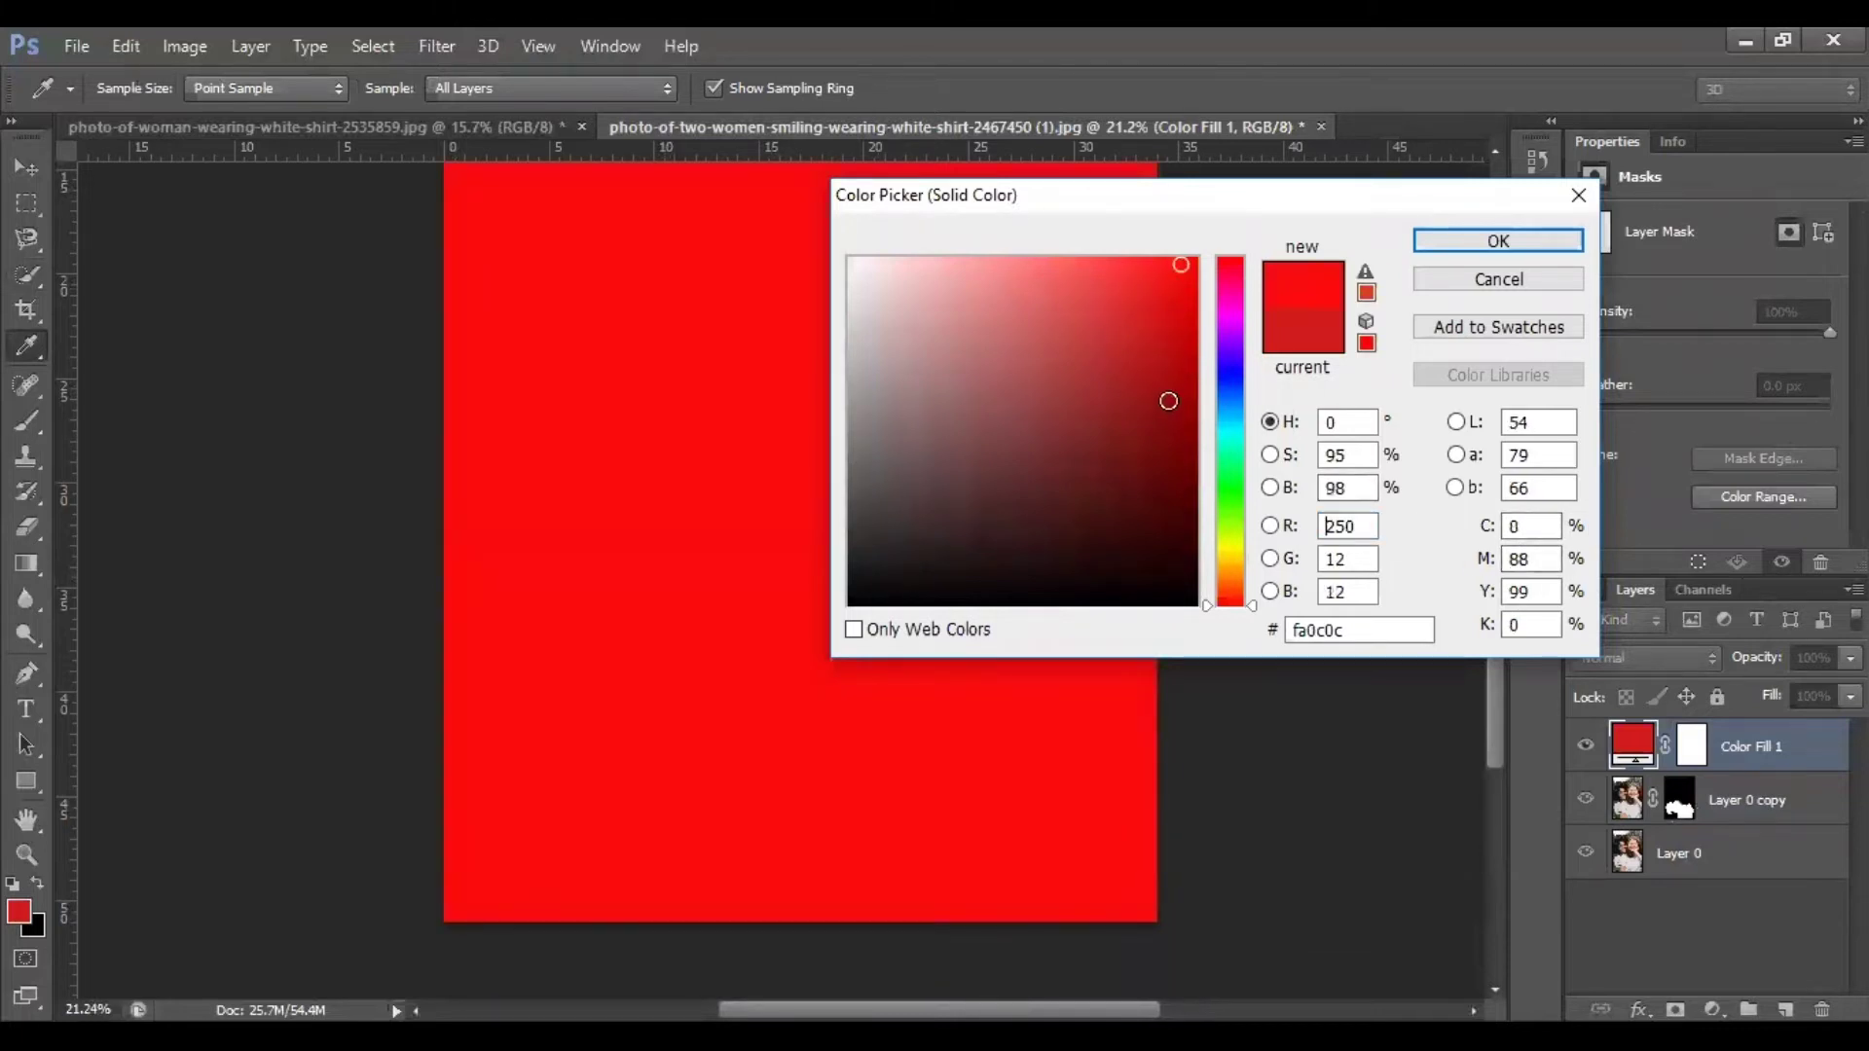
# Try blue, green and pinkish-red hues for the fill color, ending on f22648
pyautogui.click(1228, 374)
pyautogui.click(1094, 327)
pyautogui.click(1229, 492)
pyautogui.click(1100, 391)
pyautogui.moveTo(1230, 368); pyautogui.dragTo(1228, 262)
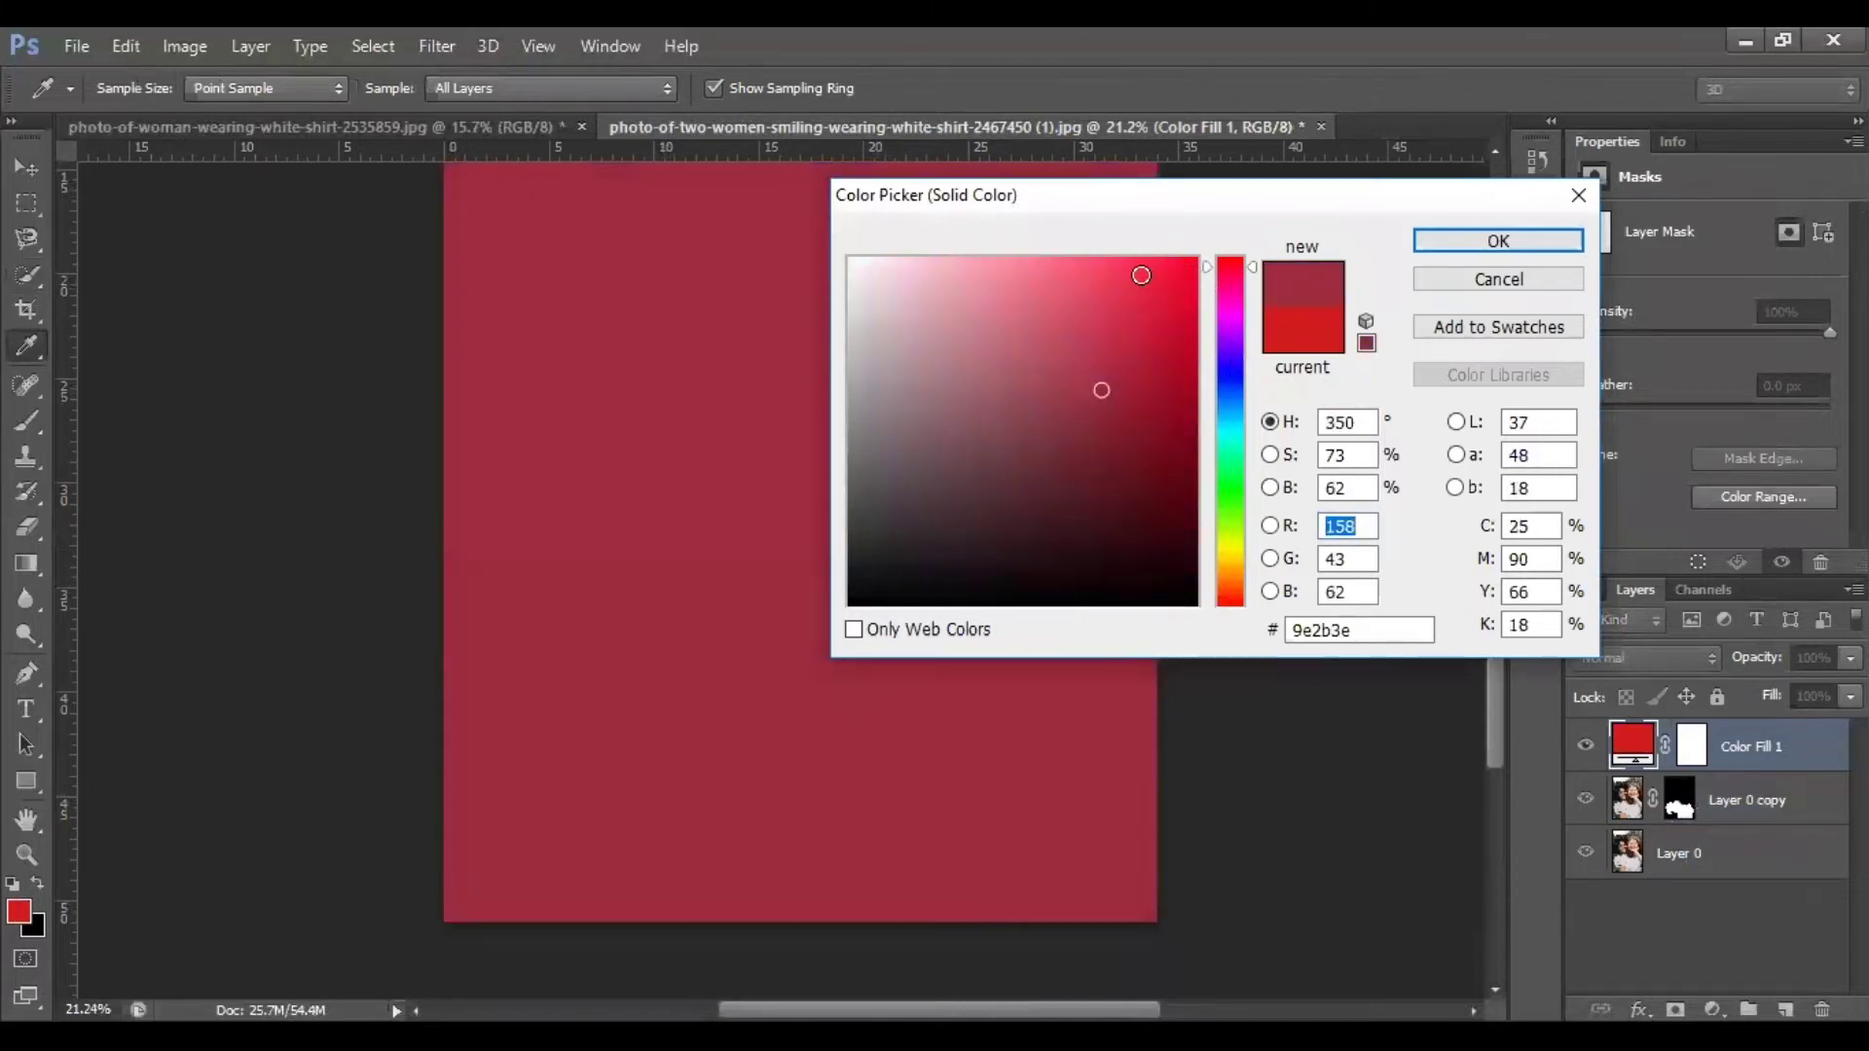
pyautogui.click(1143, 275)
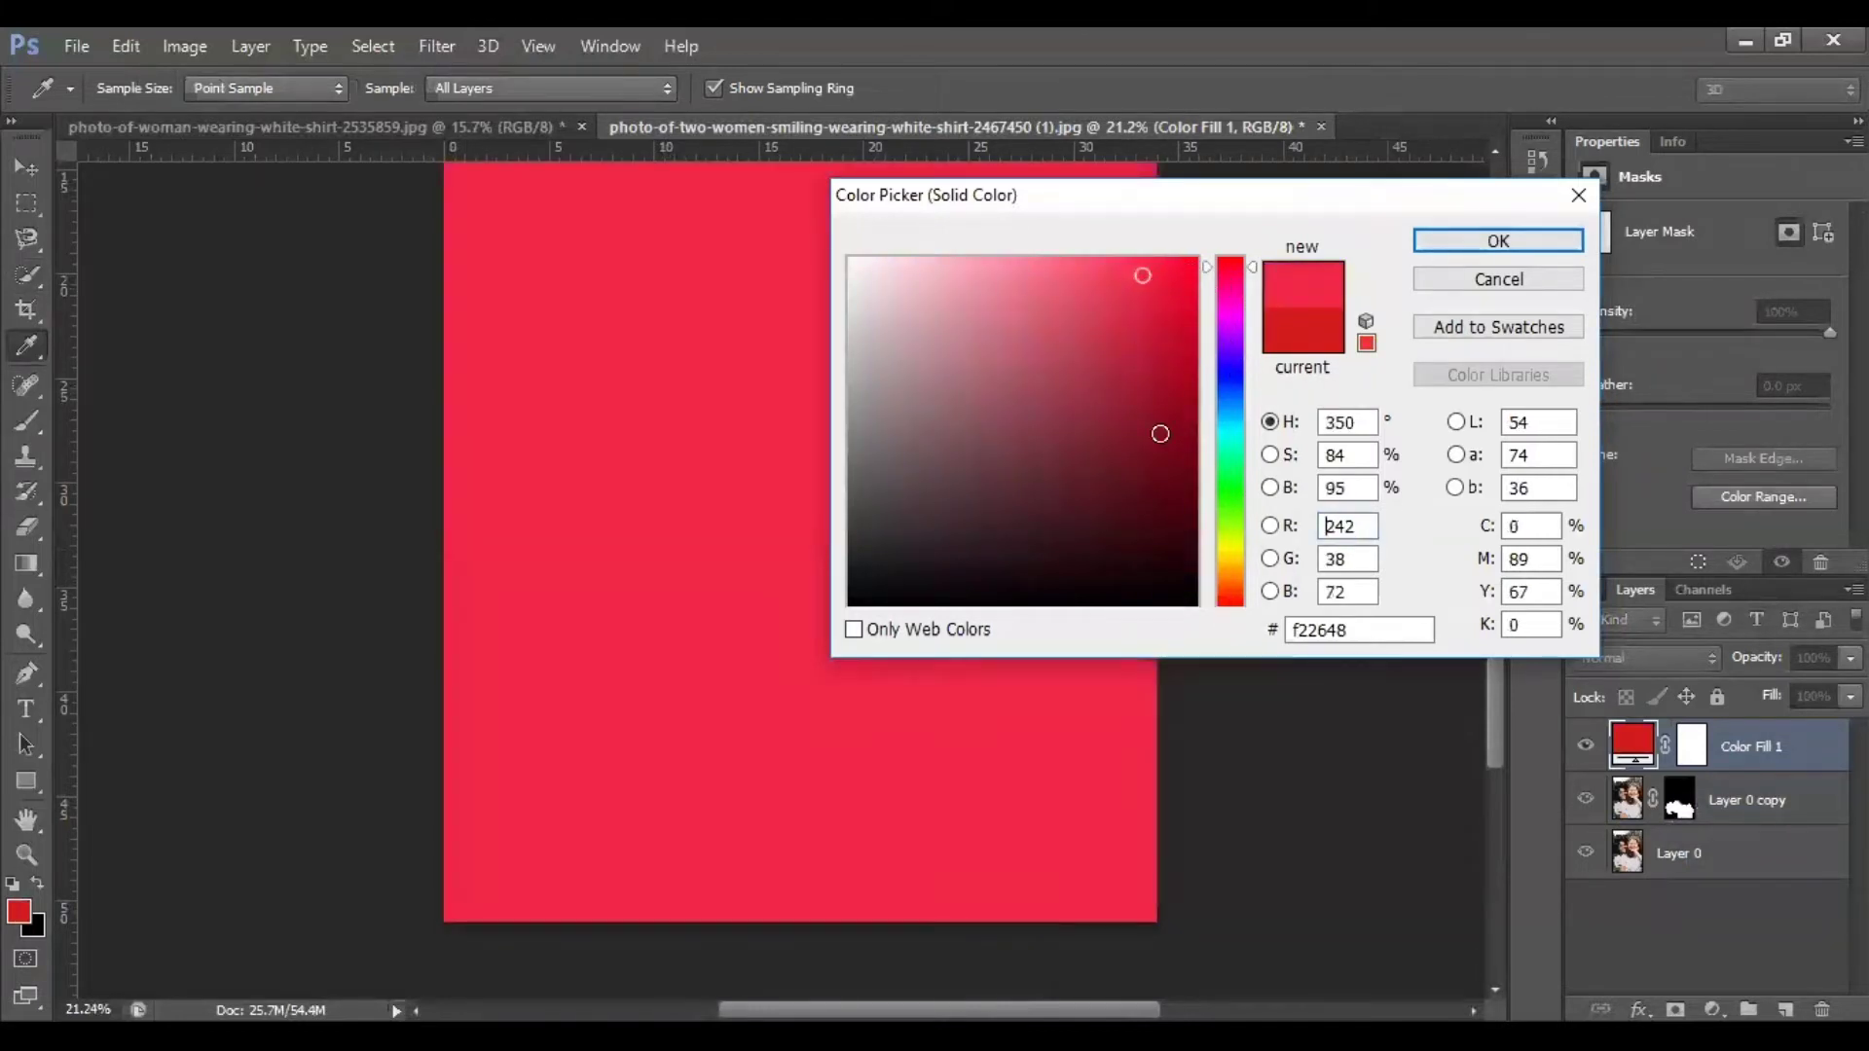
# Set the fill layer's color to a strong, slightly muted pure red and return to the Quick Selection tool
pyautogui.click(1228, 257)
pyautogui.click(1159, 281)
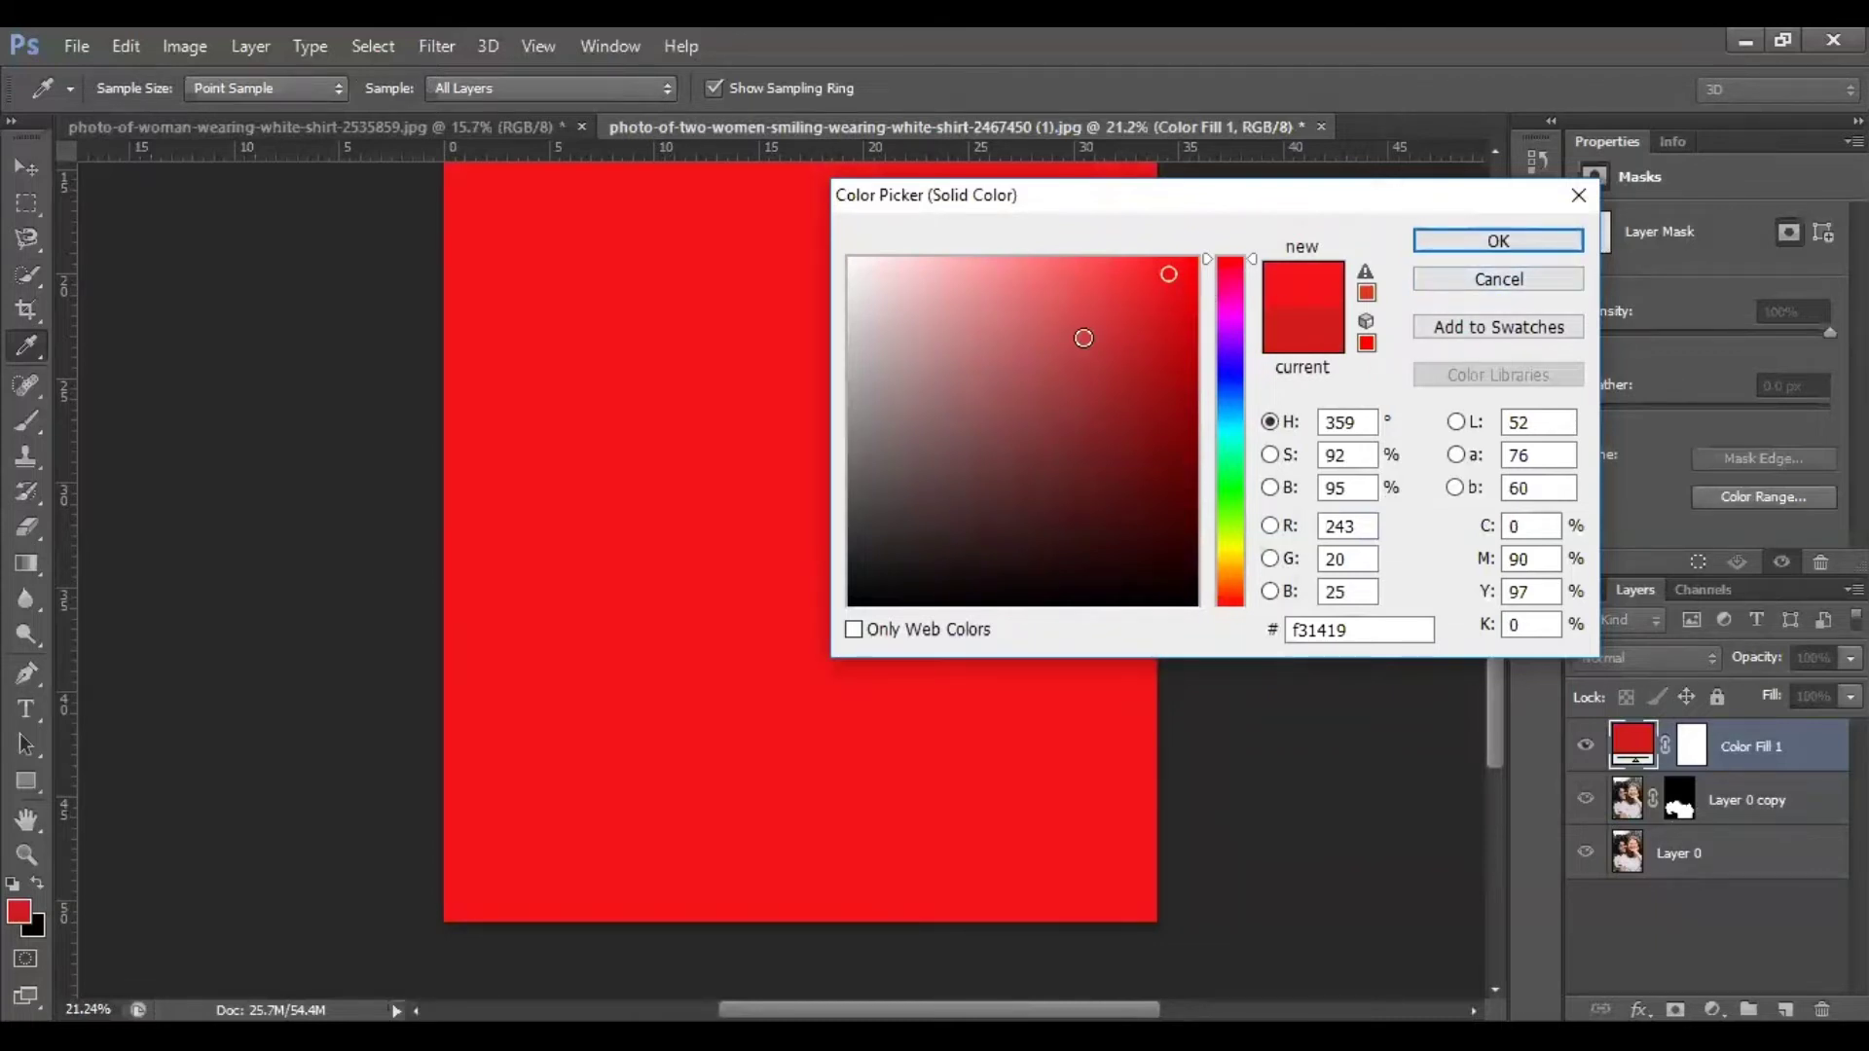
pyautogui.click(1150, 299)
pyautogui.click(1475, 247)
pyautogui.press('w')
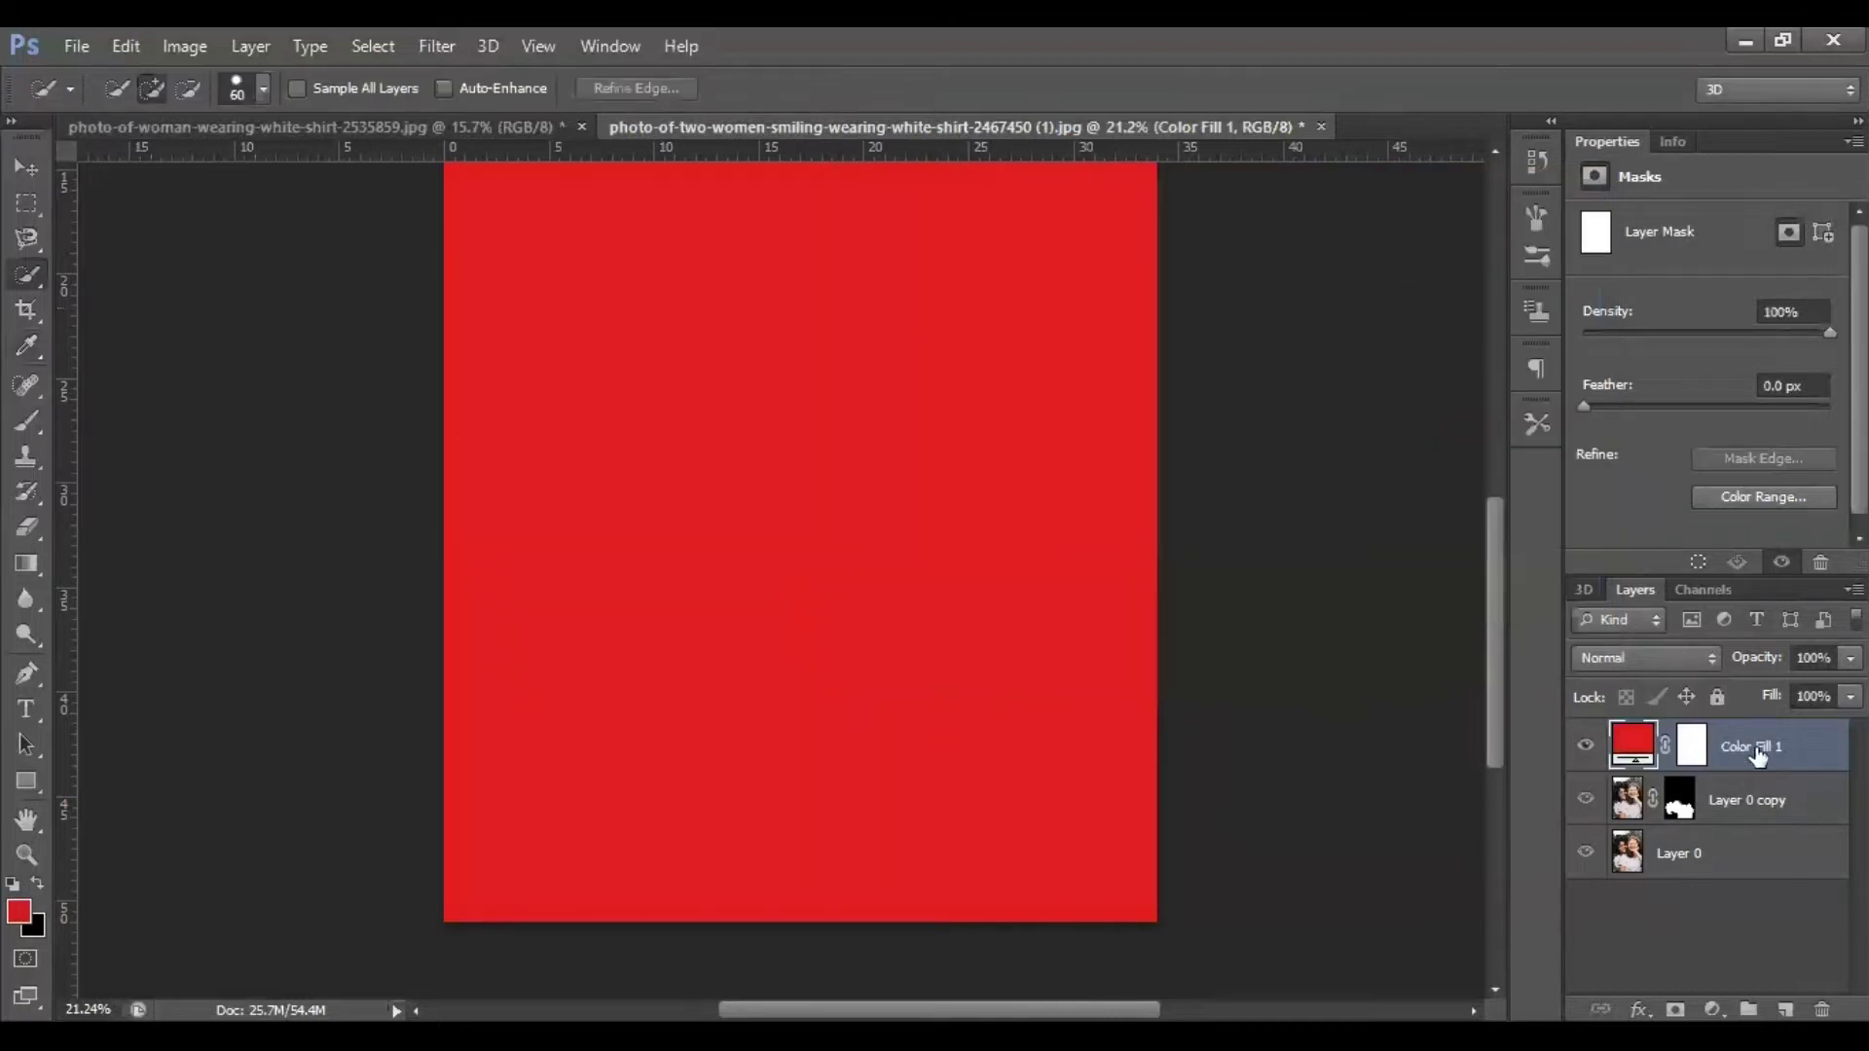
# Clip the red Color Fill 1 layer to the masked Layer 0 copy with a clipping mask
pyautogui.rightClick(1724, 750)
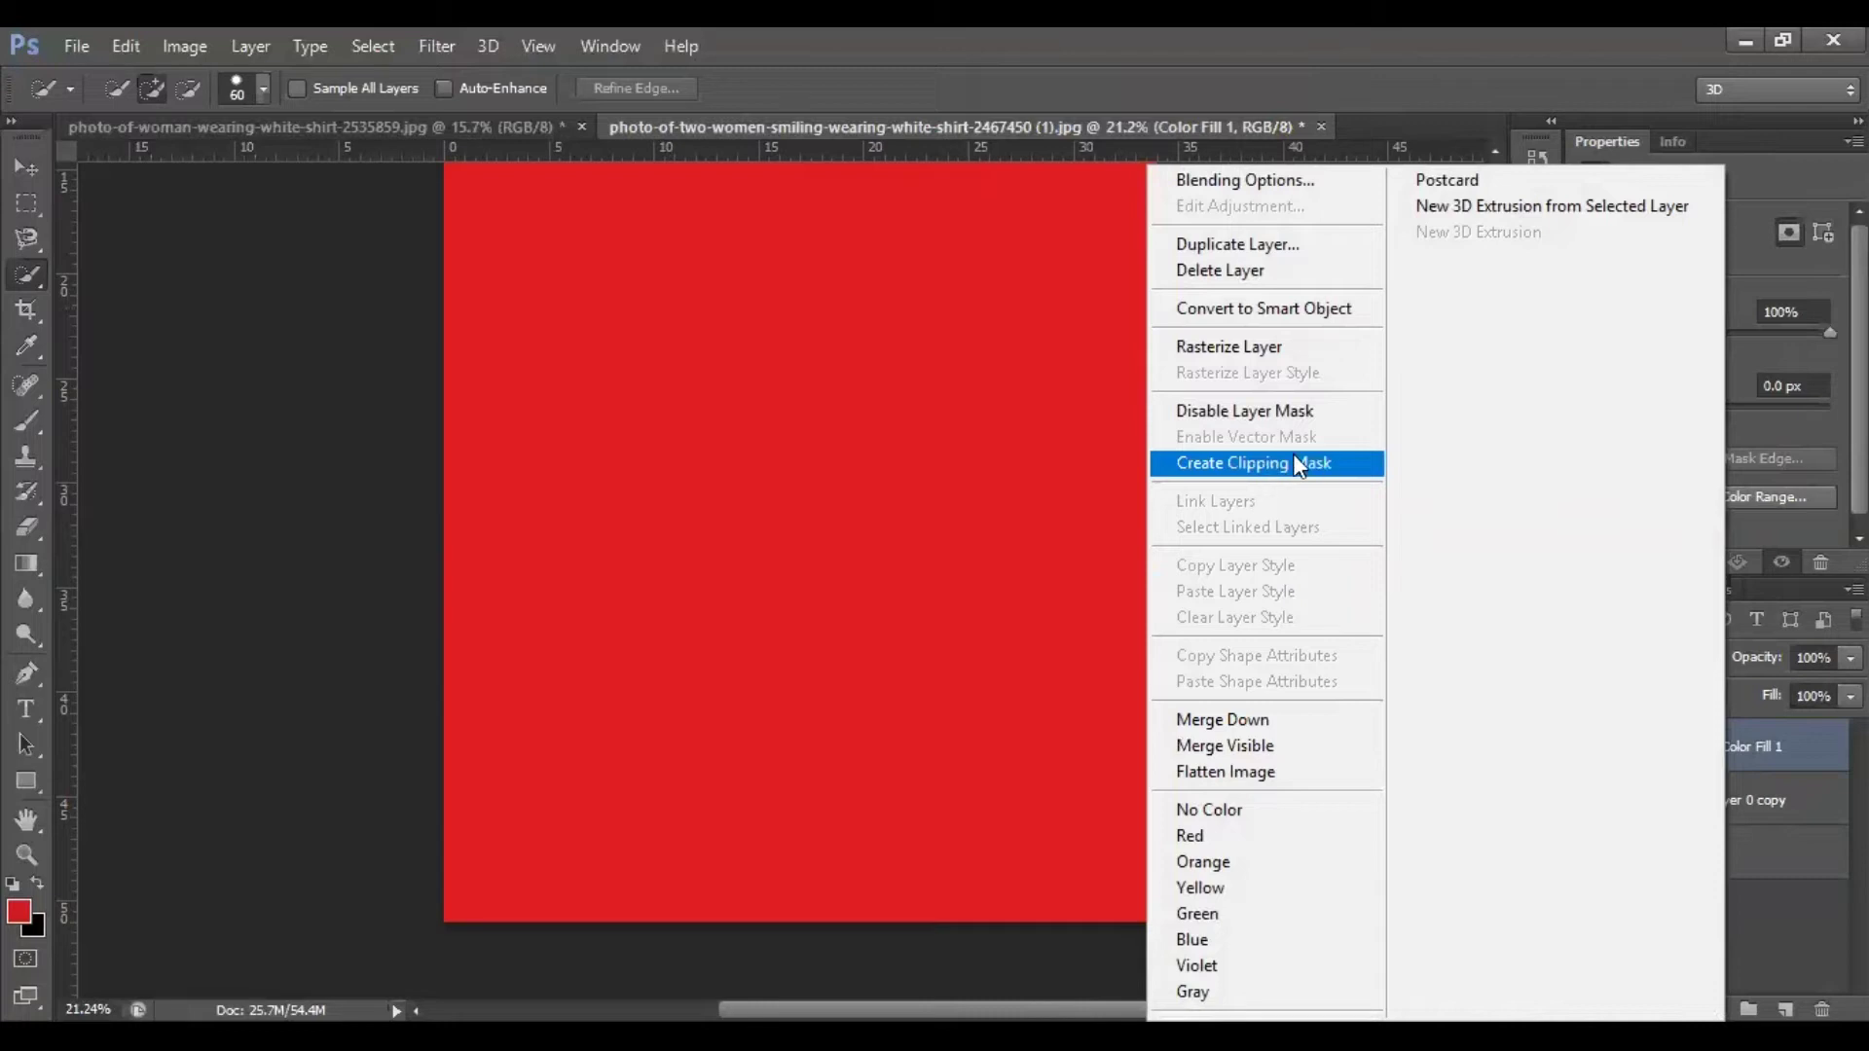
pyautogui.click(1332, 463)
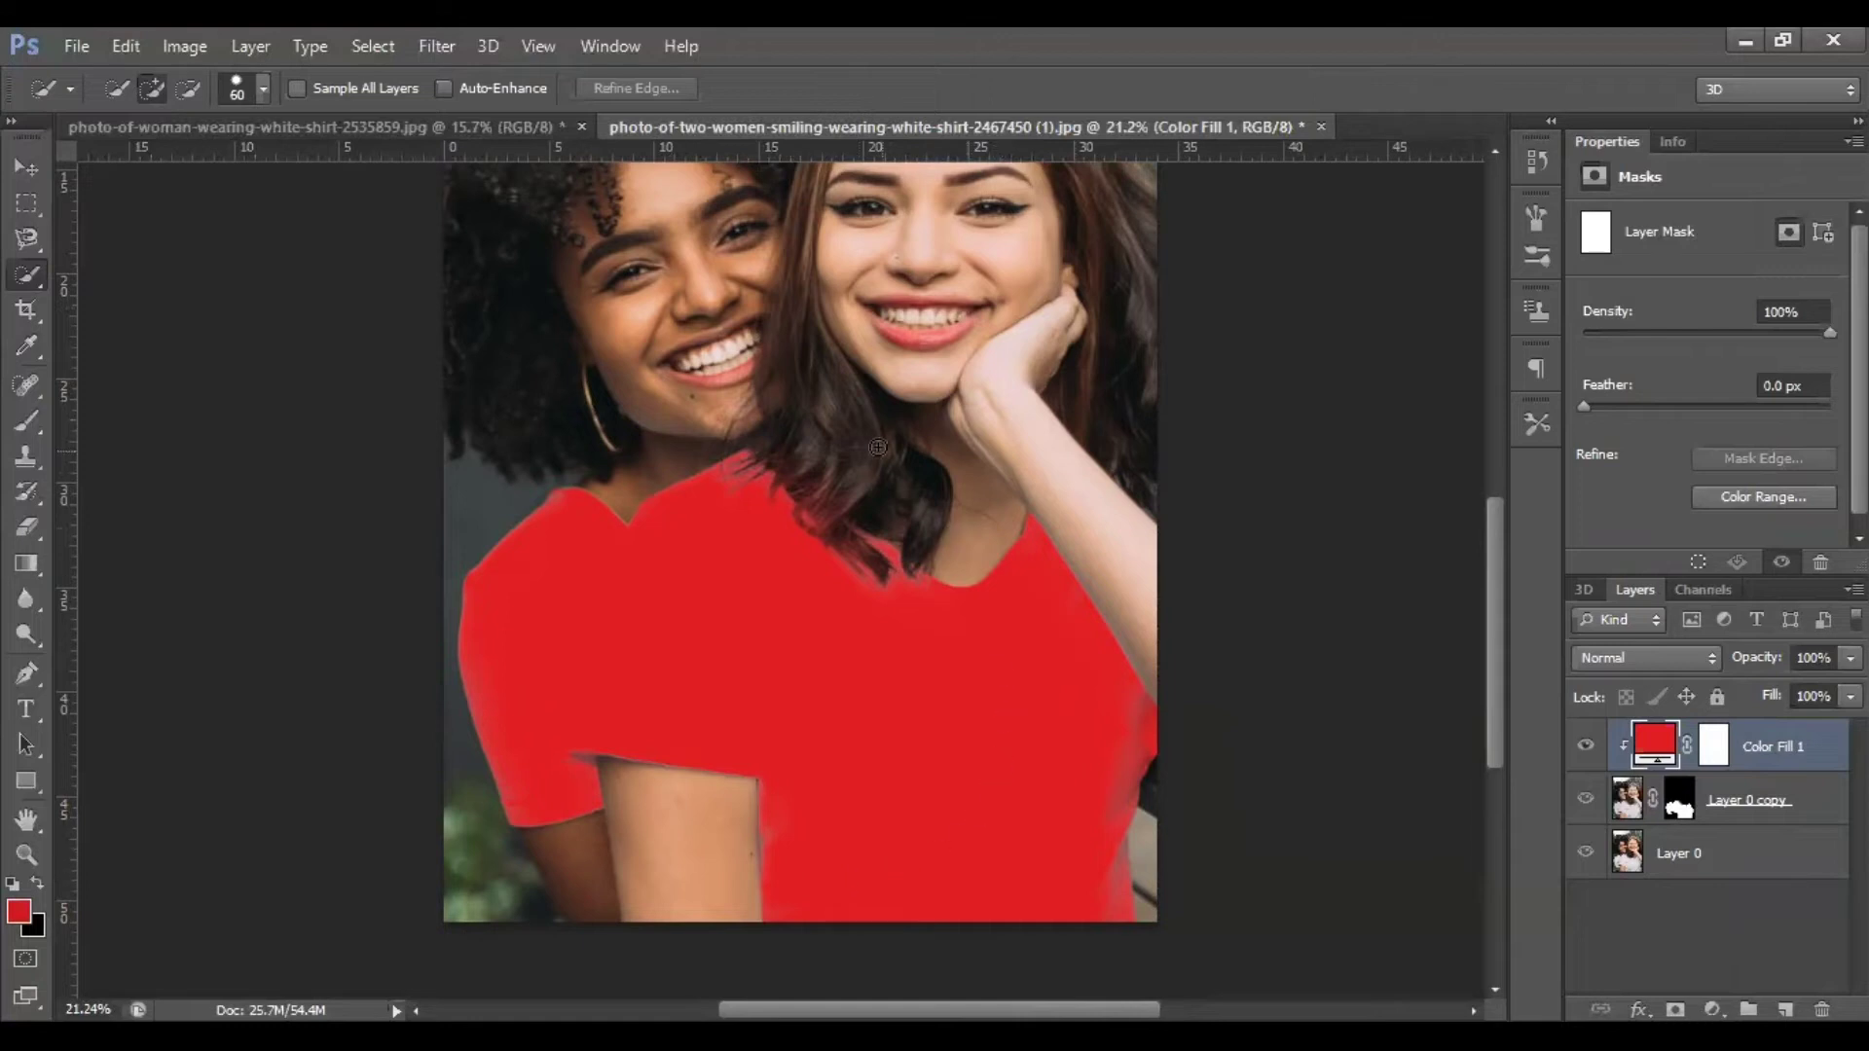
pyautogui.scroll(5, 902, 655)
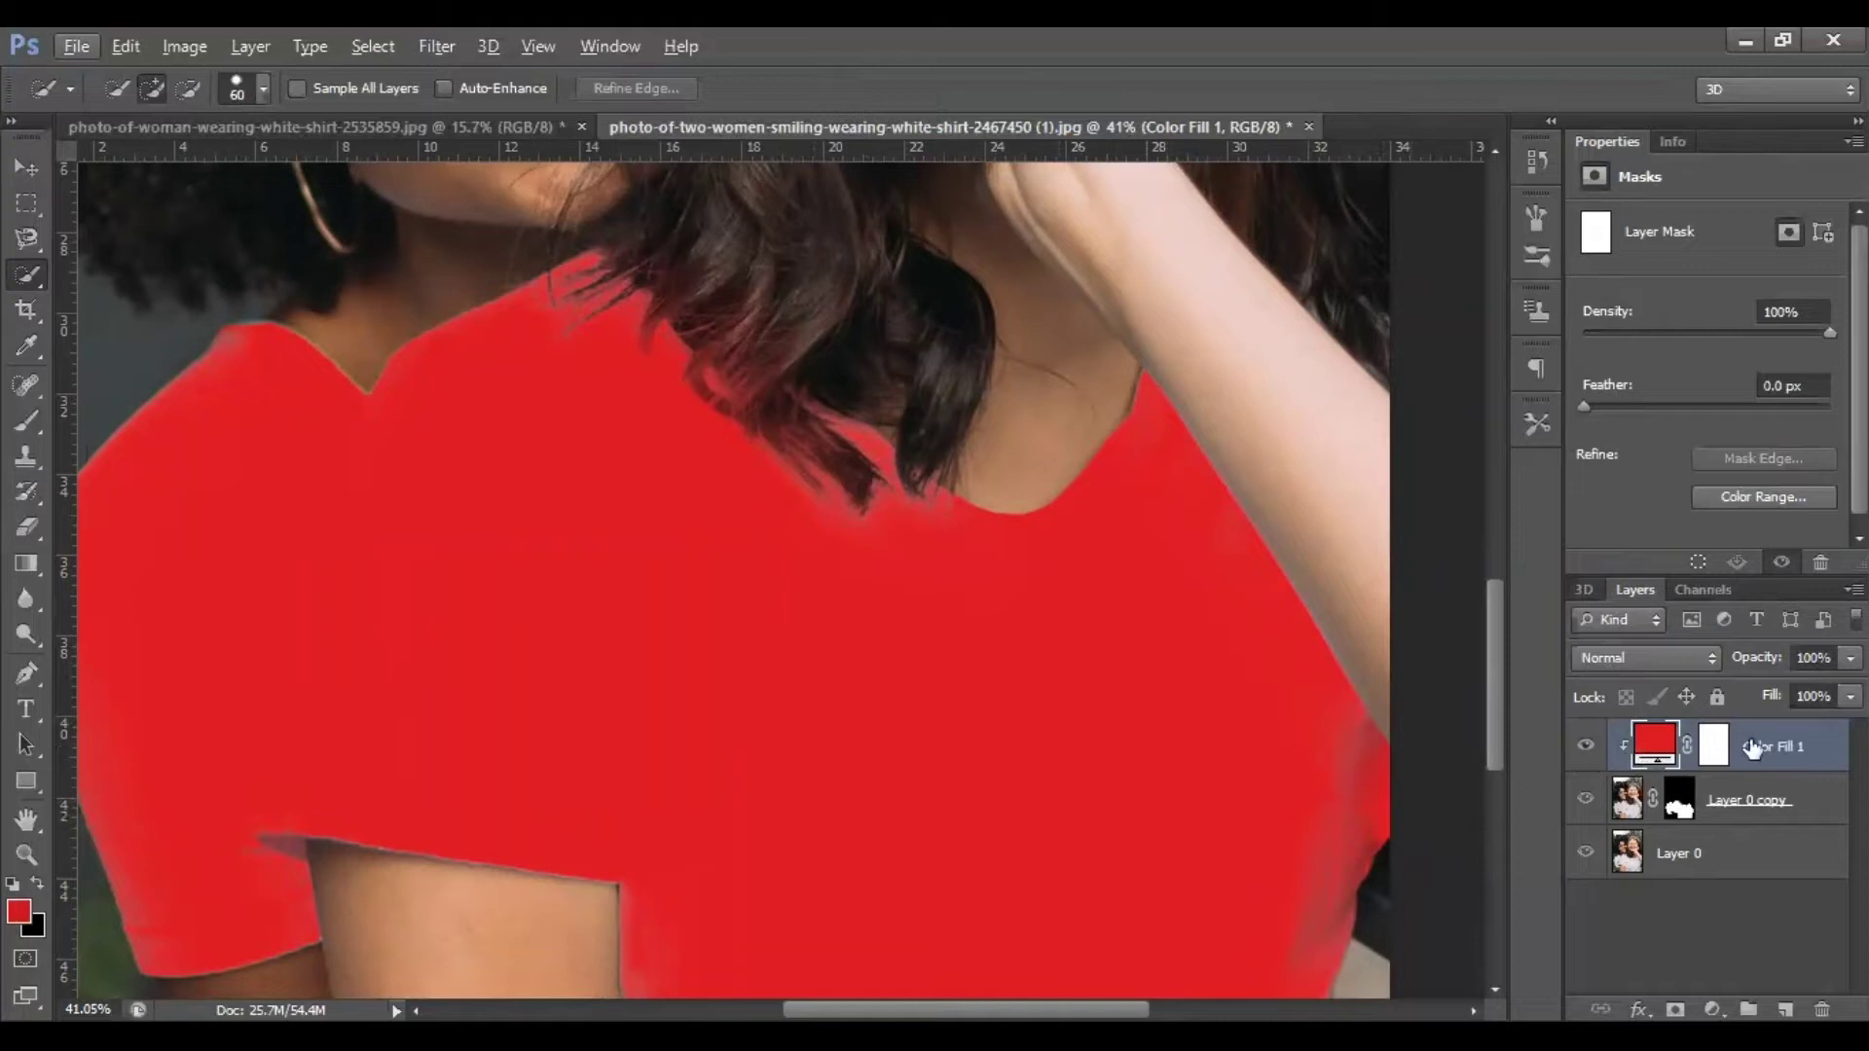
# Target Layer 0 copy's mask and brush white at 40% opacity along the hair overlapping the shirt
pyautogui.click(1682, 808)
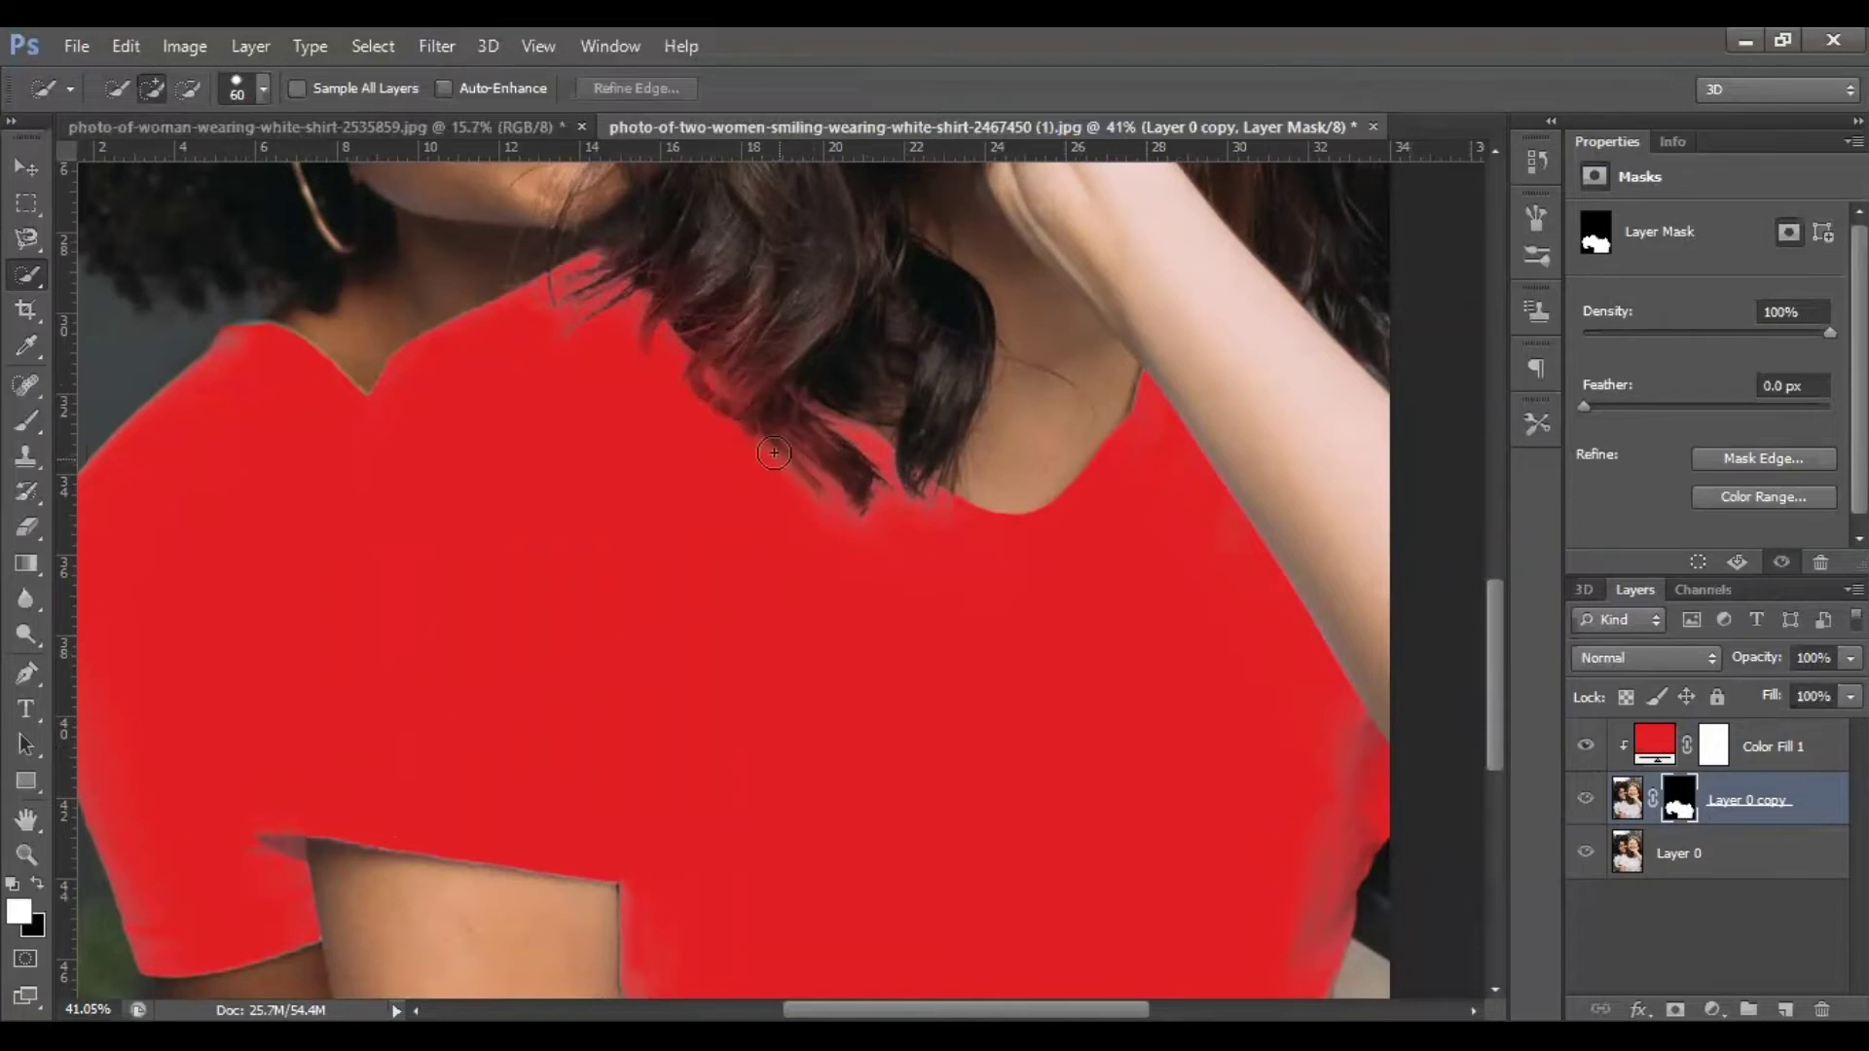
pyautogui.moveTo(766, 444); pyautogui.dragTo(779, 469)
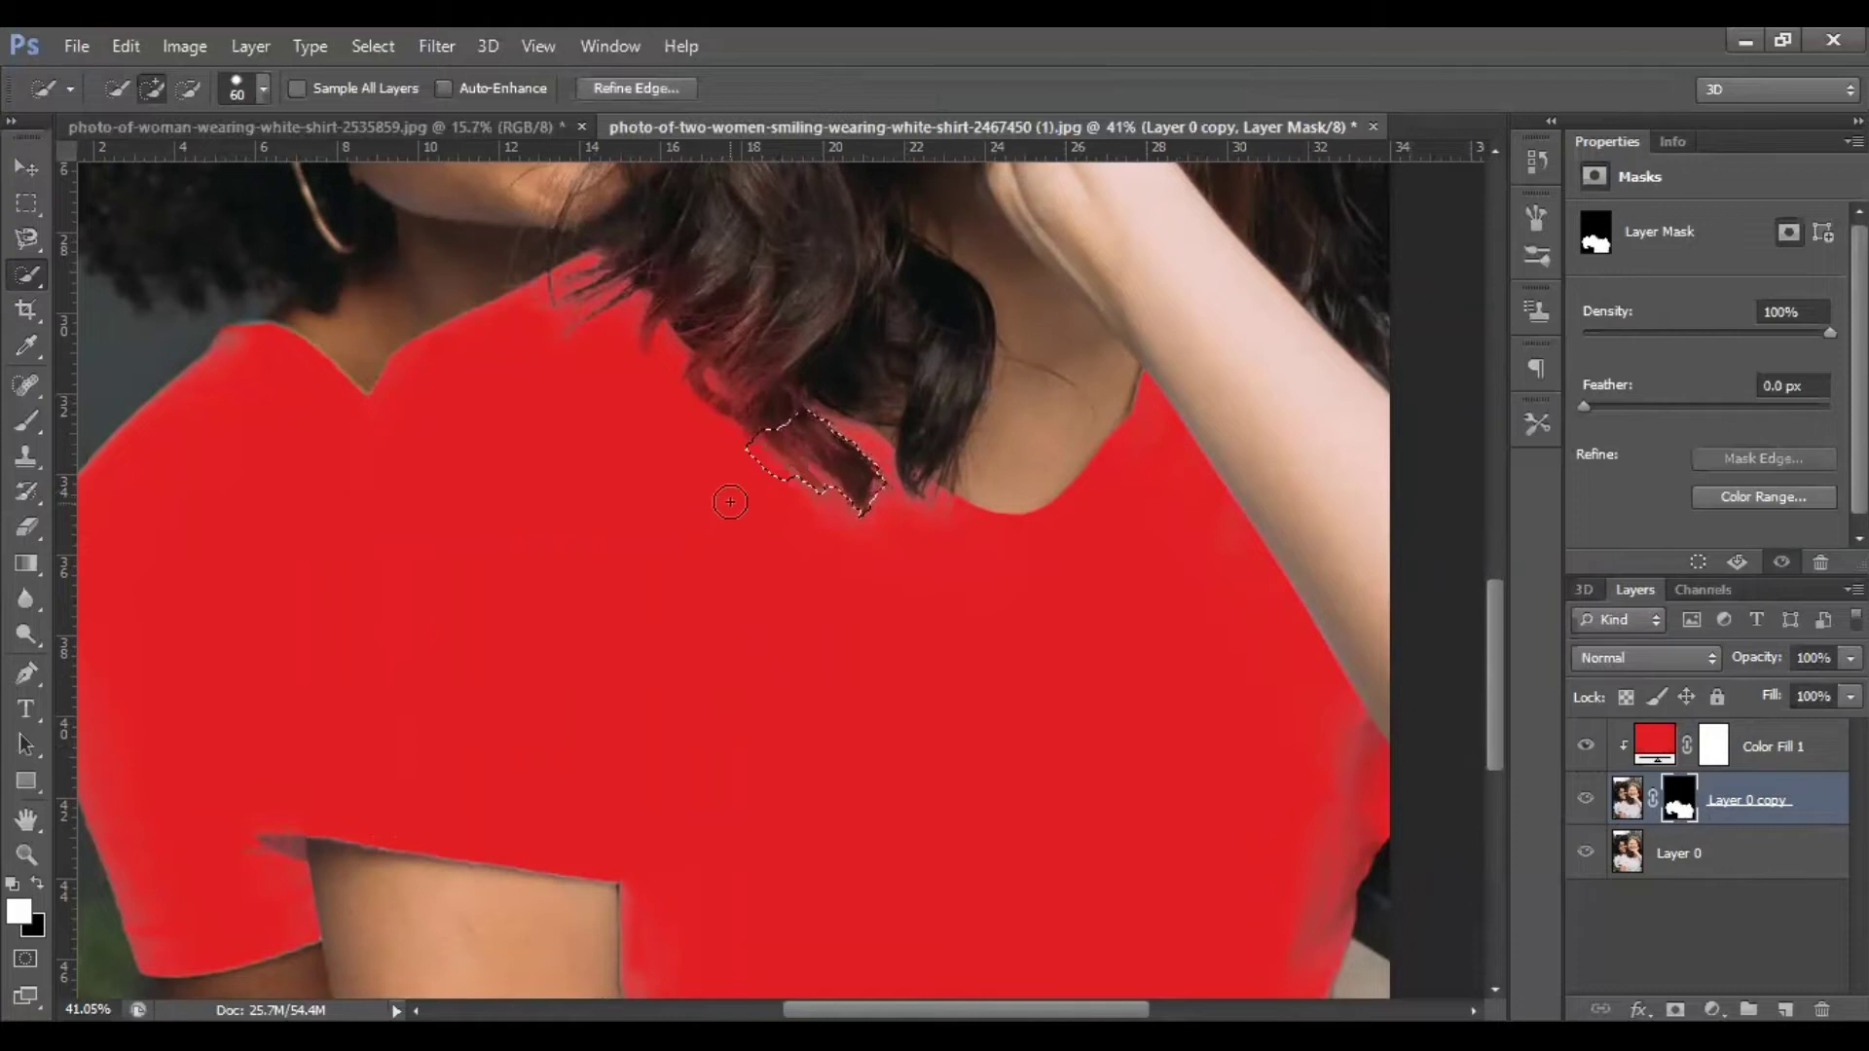
pyautogui.hotkey('ctrl', 'd')
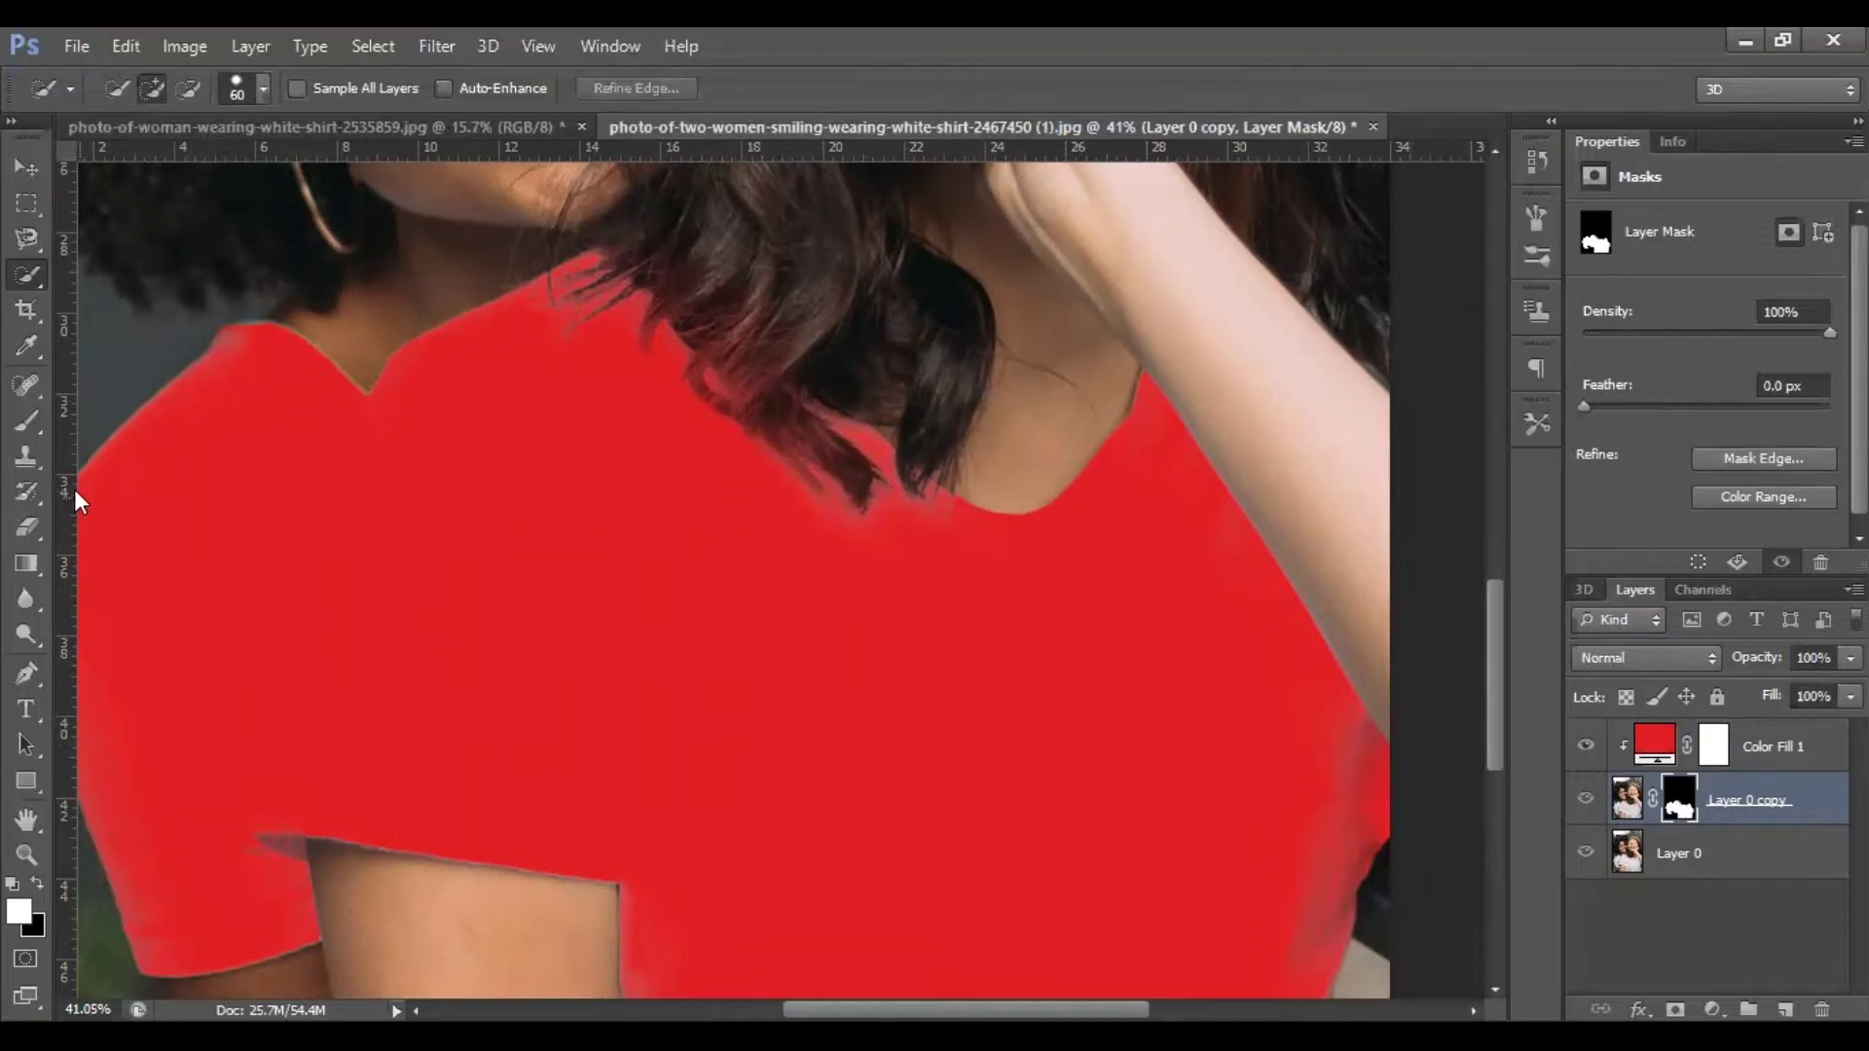
pyautogui.click(33, 421)
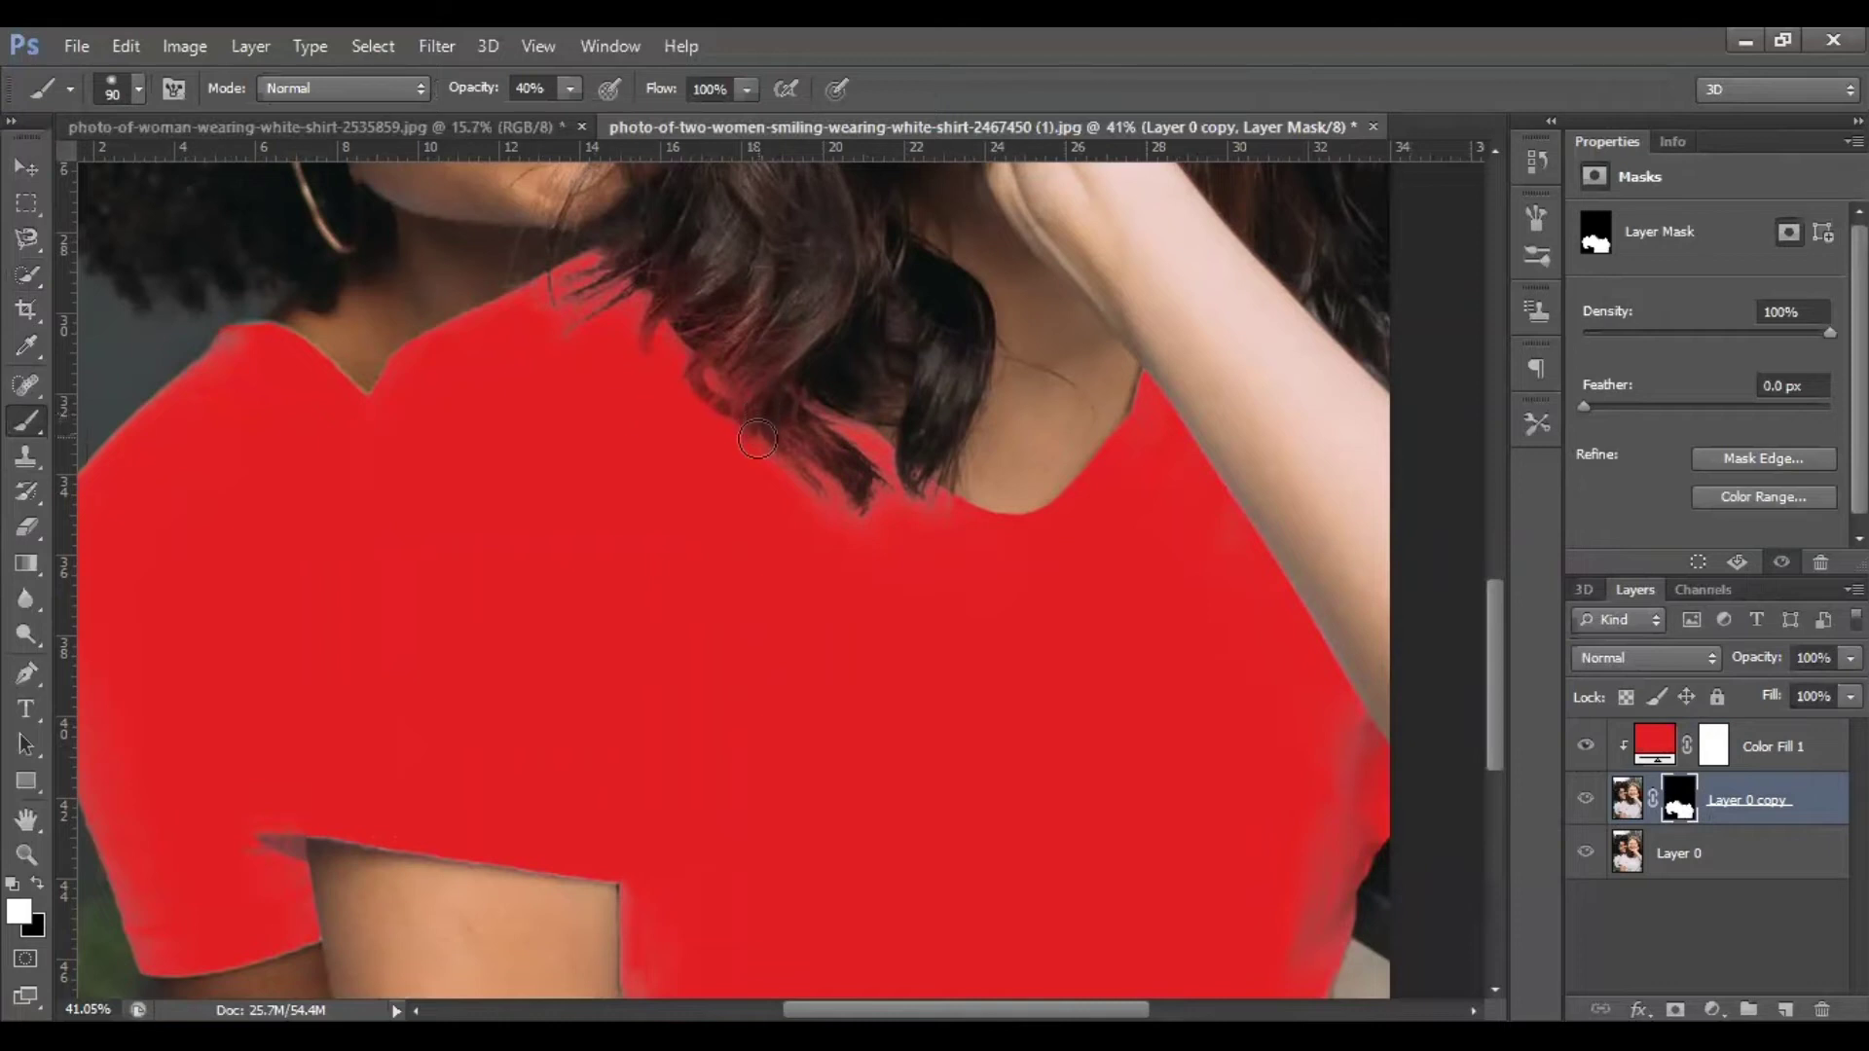
pyautogui.moveTo(828, 458)
pyautogui.mouseDown()
pyautogui.moveTo(833, 413)
pyautogui.moveTo(887, 478)
pyautogui.moveTo(623, 271)
pyautogui.moveTo(680, 283)
pyautogui.moveTo(659, 299)
pyautogui.mouseUp()
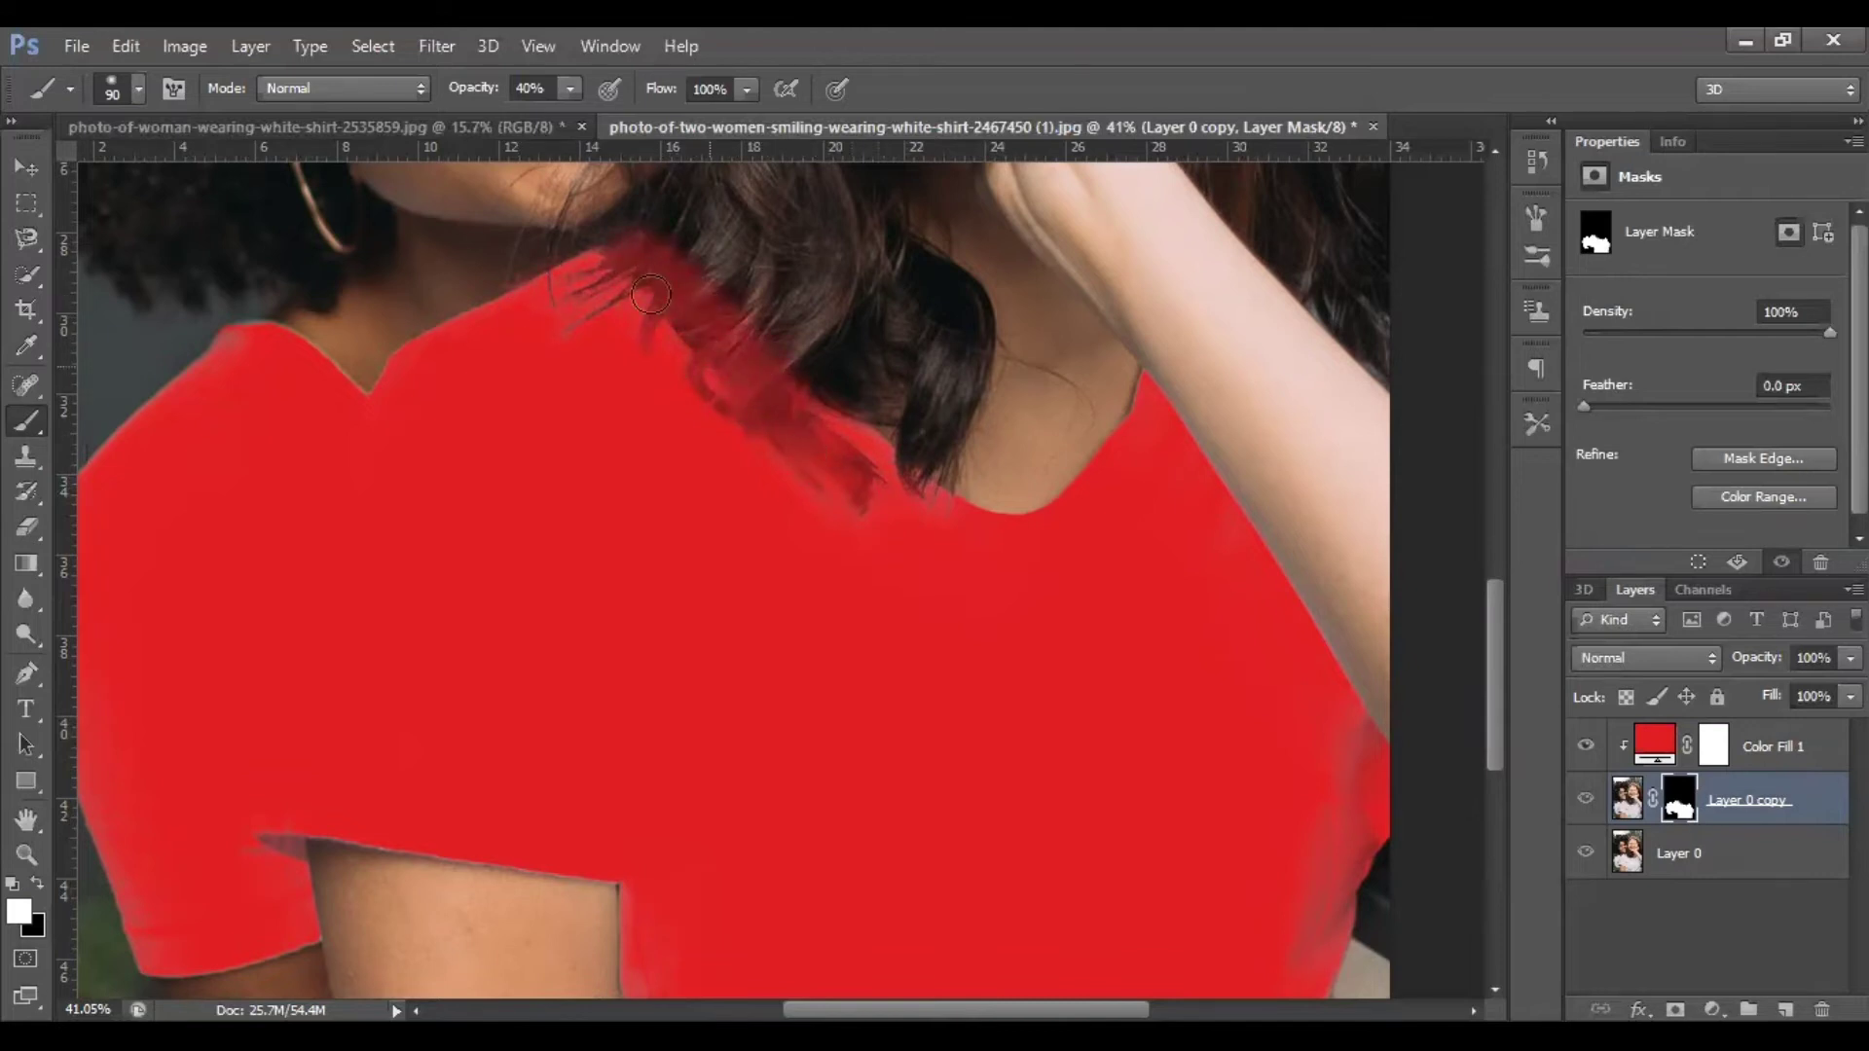
# Paint white on the mask along the shirt edges beside the front woman's lowered arm to fill the faded patches
pyautogui.scroll(-3, 454, 468)
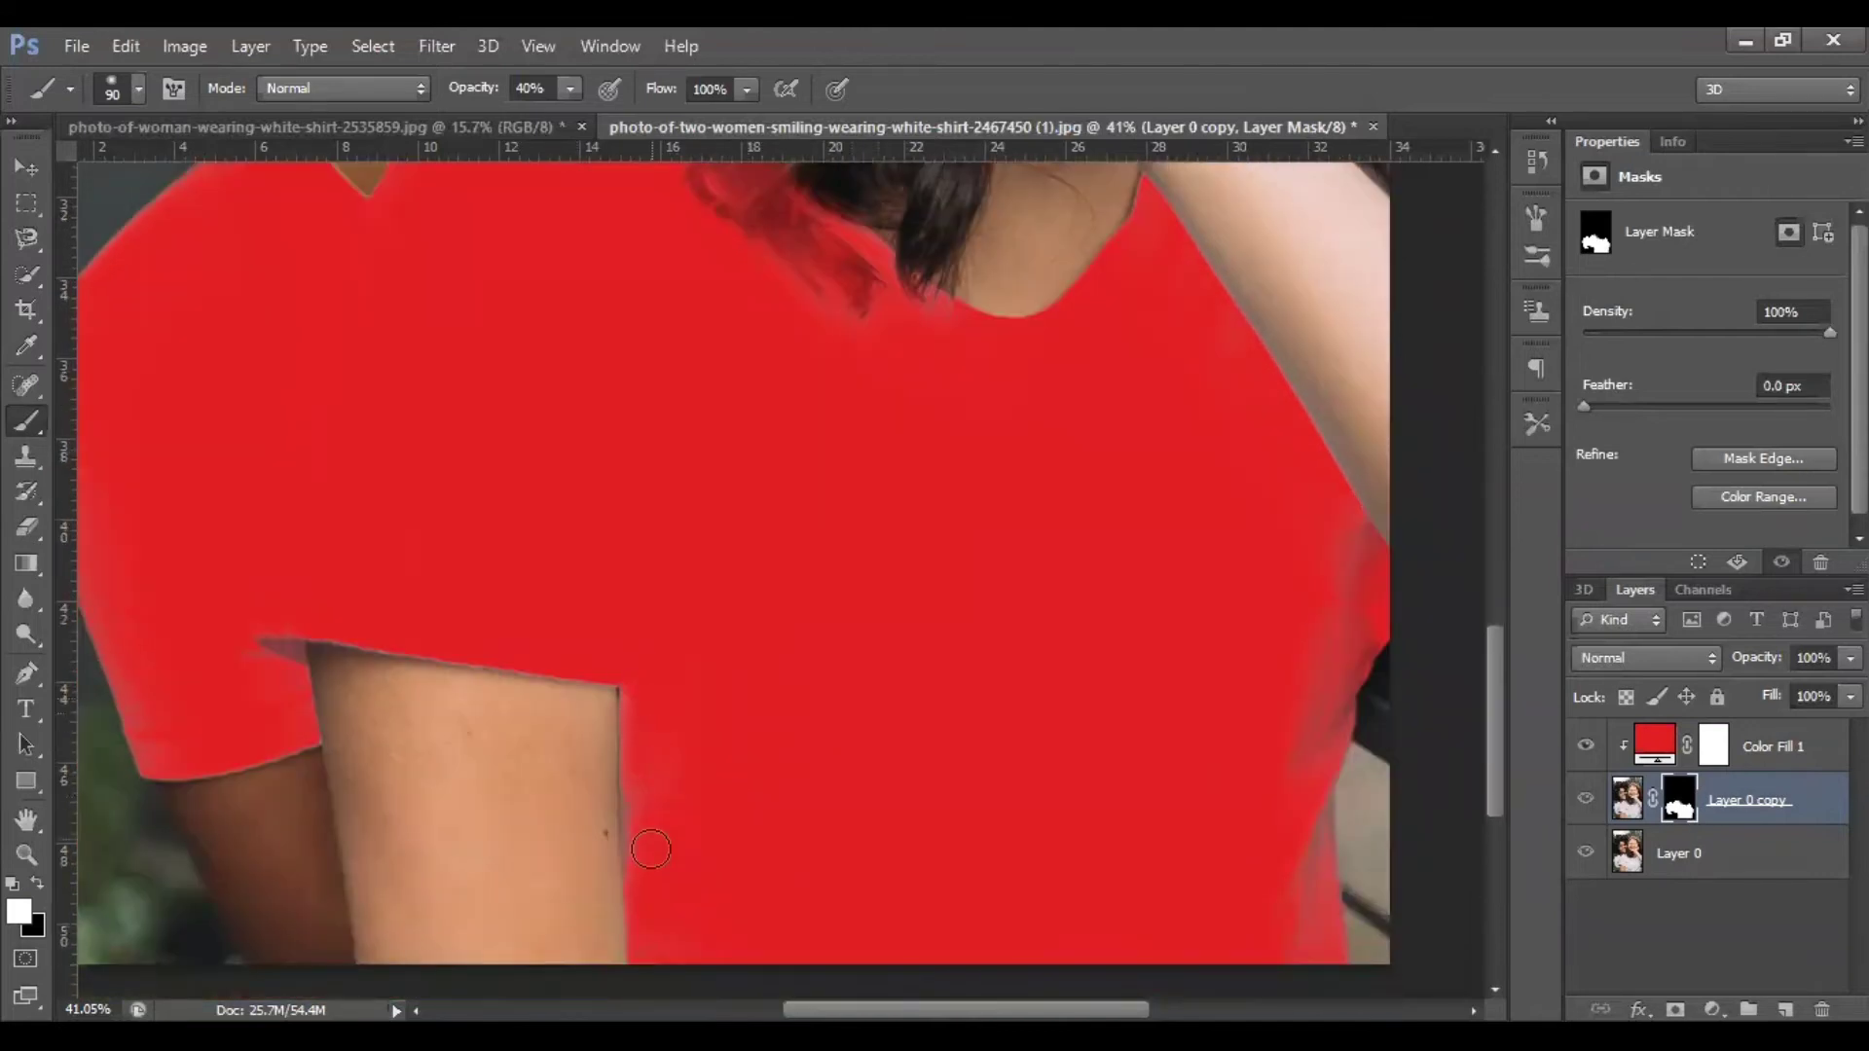
pyautogui.scroll(-2, 647, 769)
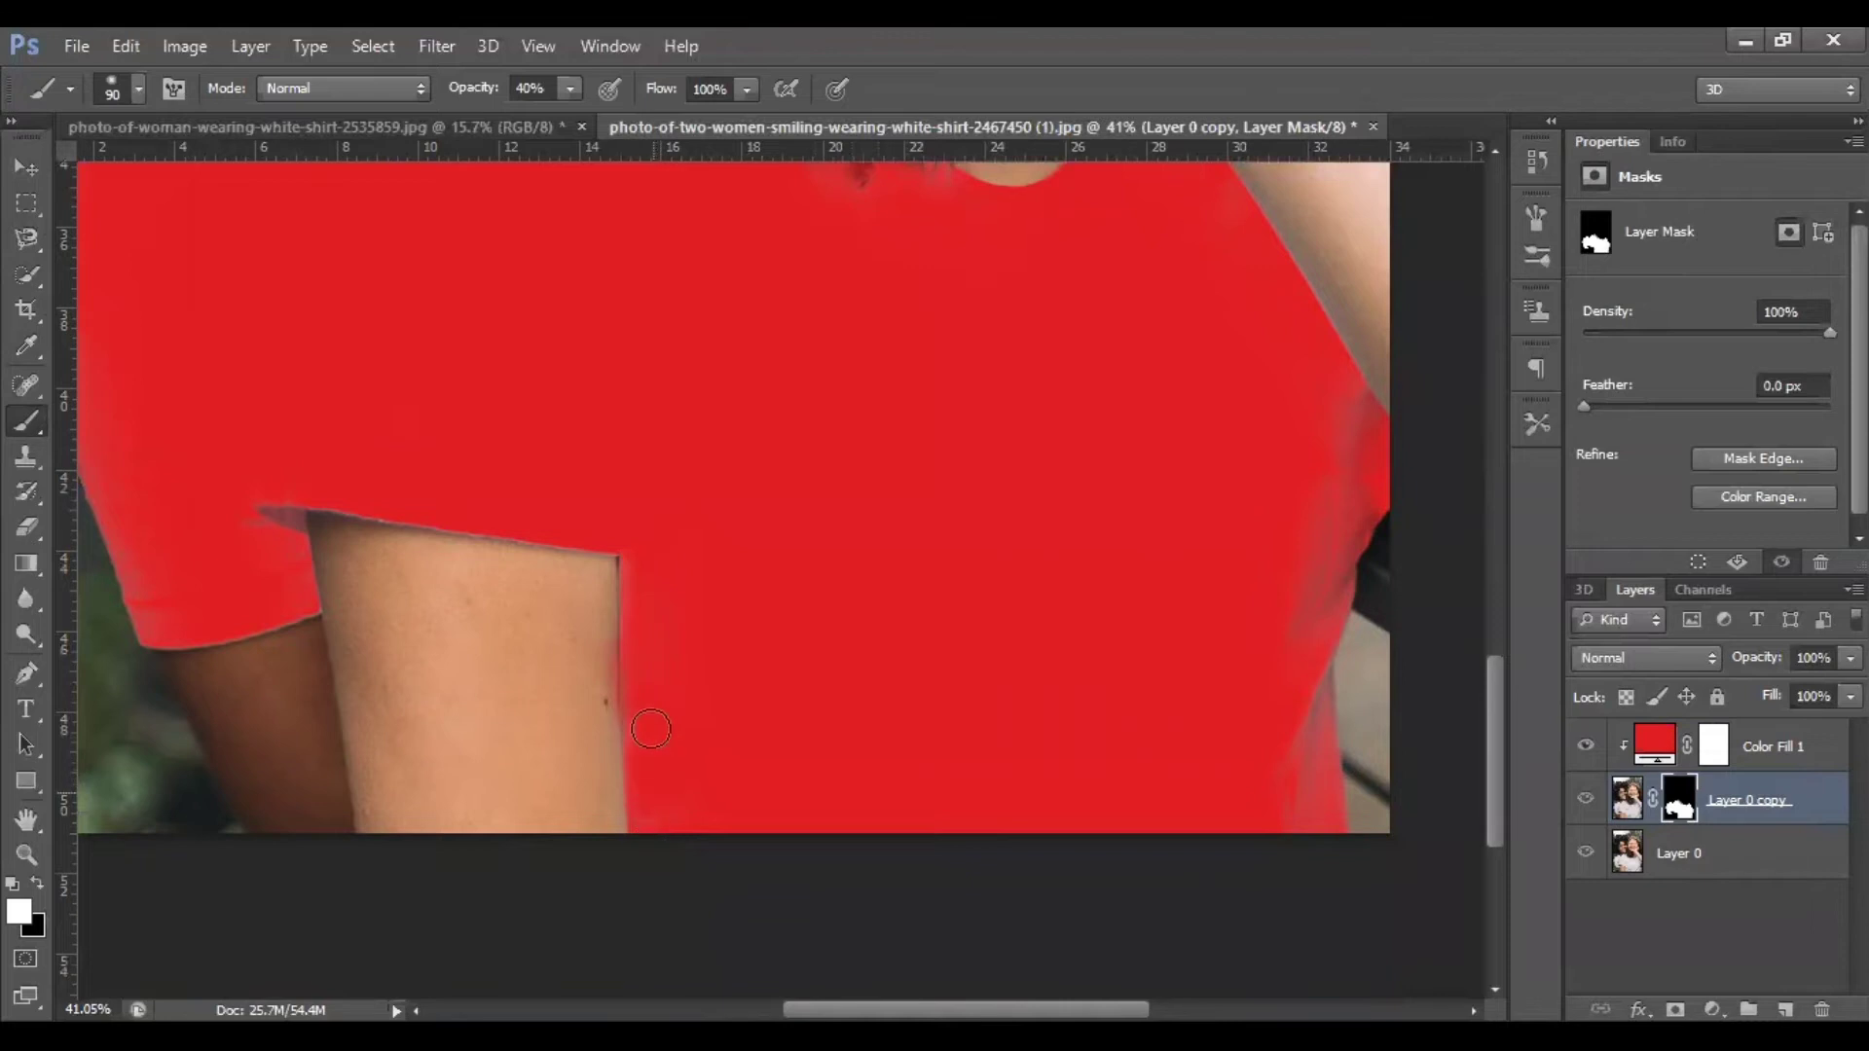
pyautogui.scroll(5, 659, 655)
pyautogui.moveTo(609, 500); pyautogui.dragTo(630, 951)
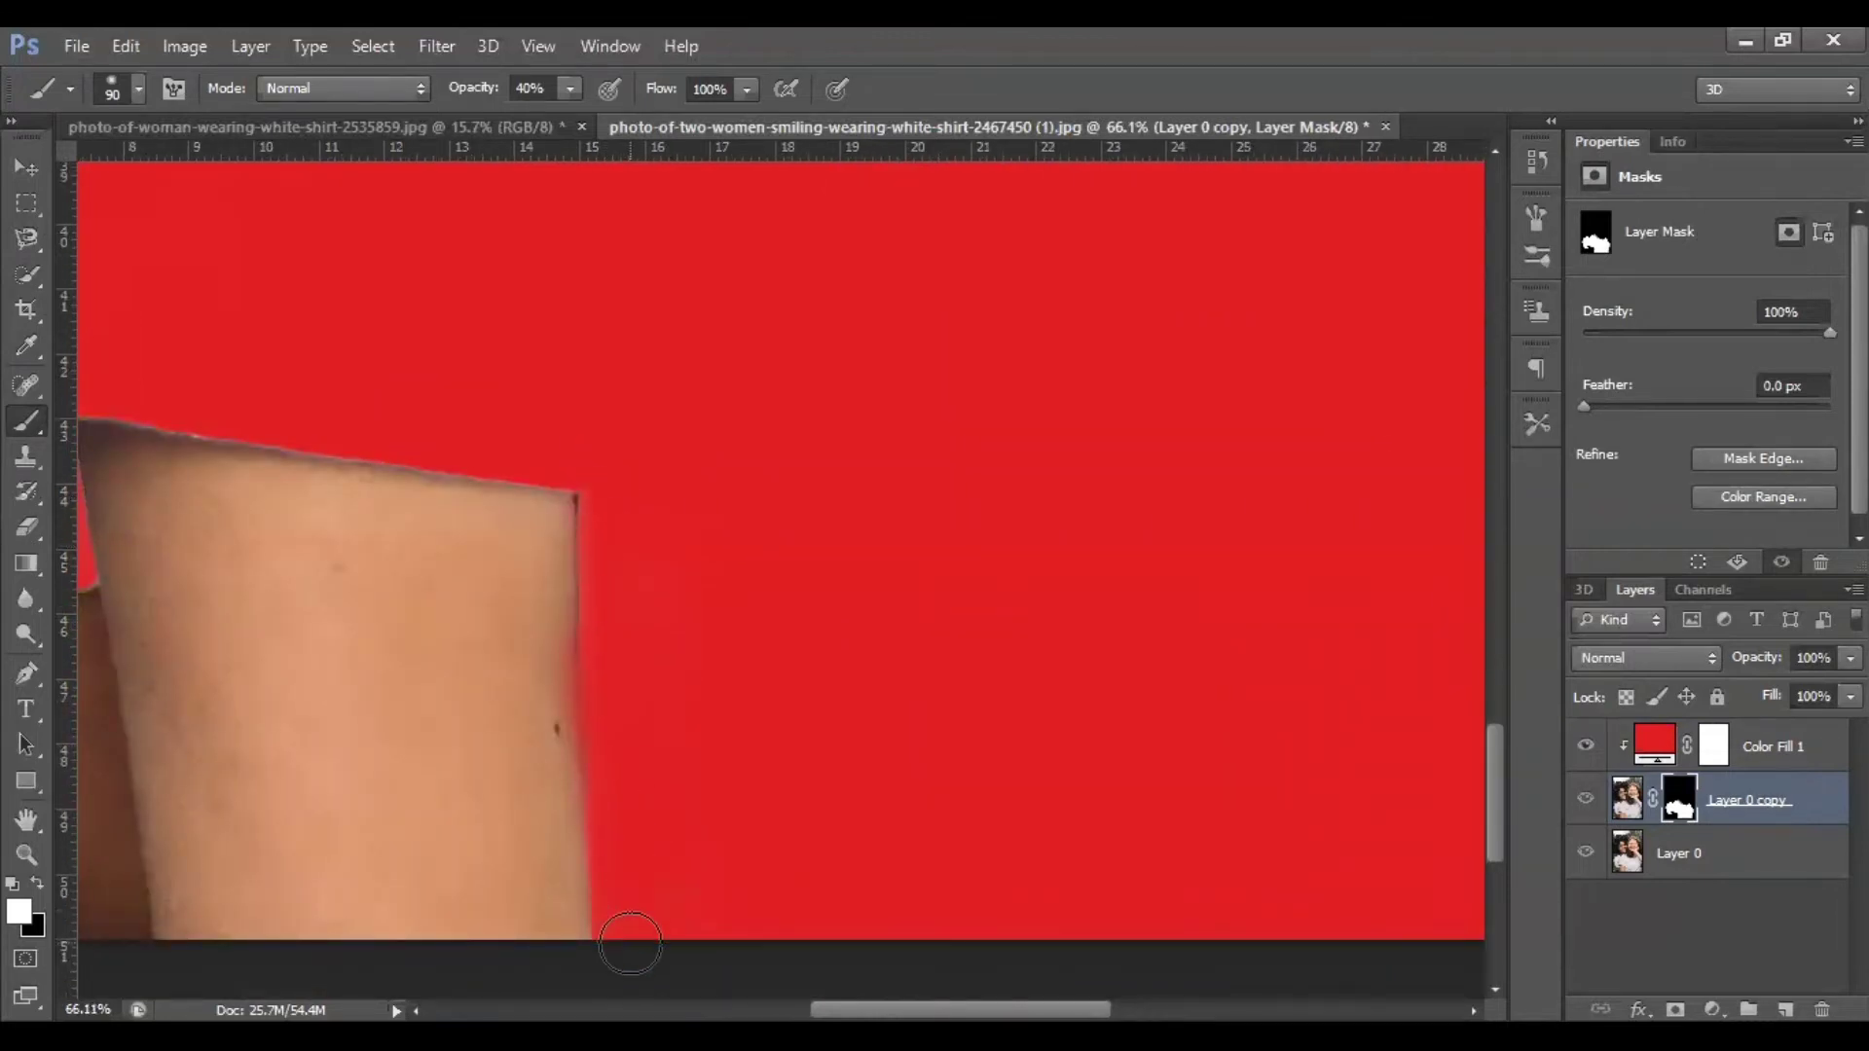
pyautogui.scroll(-5, 720, 564)
pyautogui.scroll(1, 740, 560)
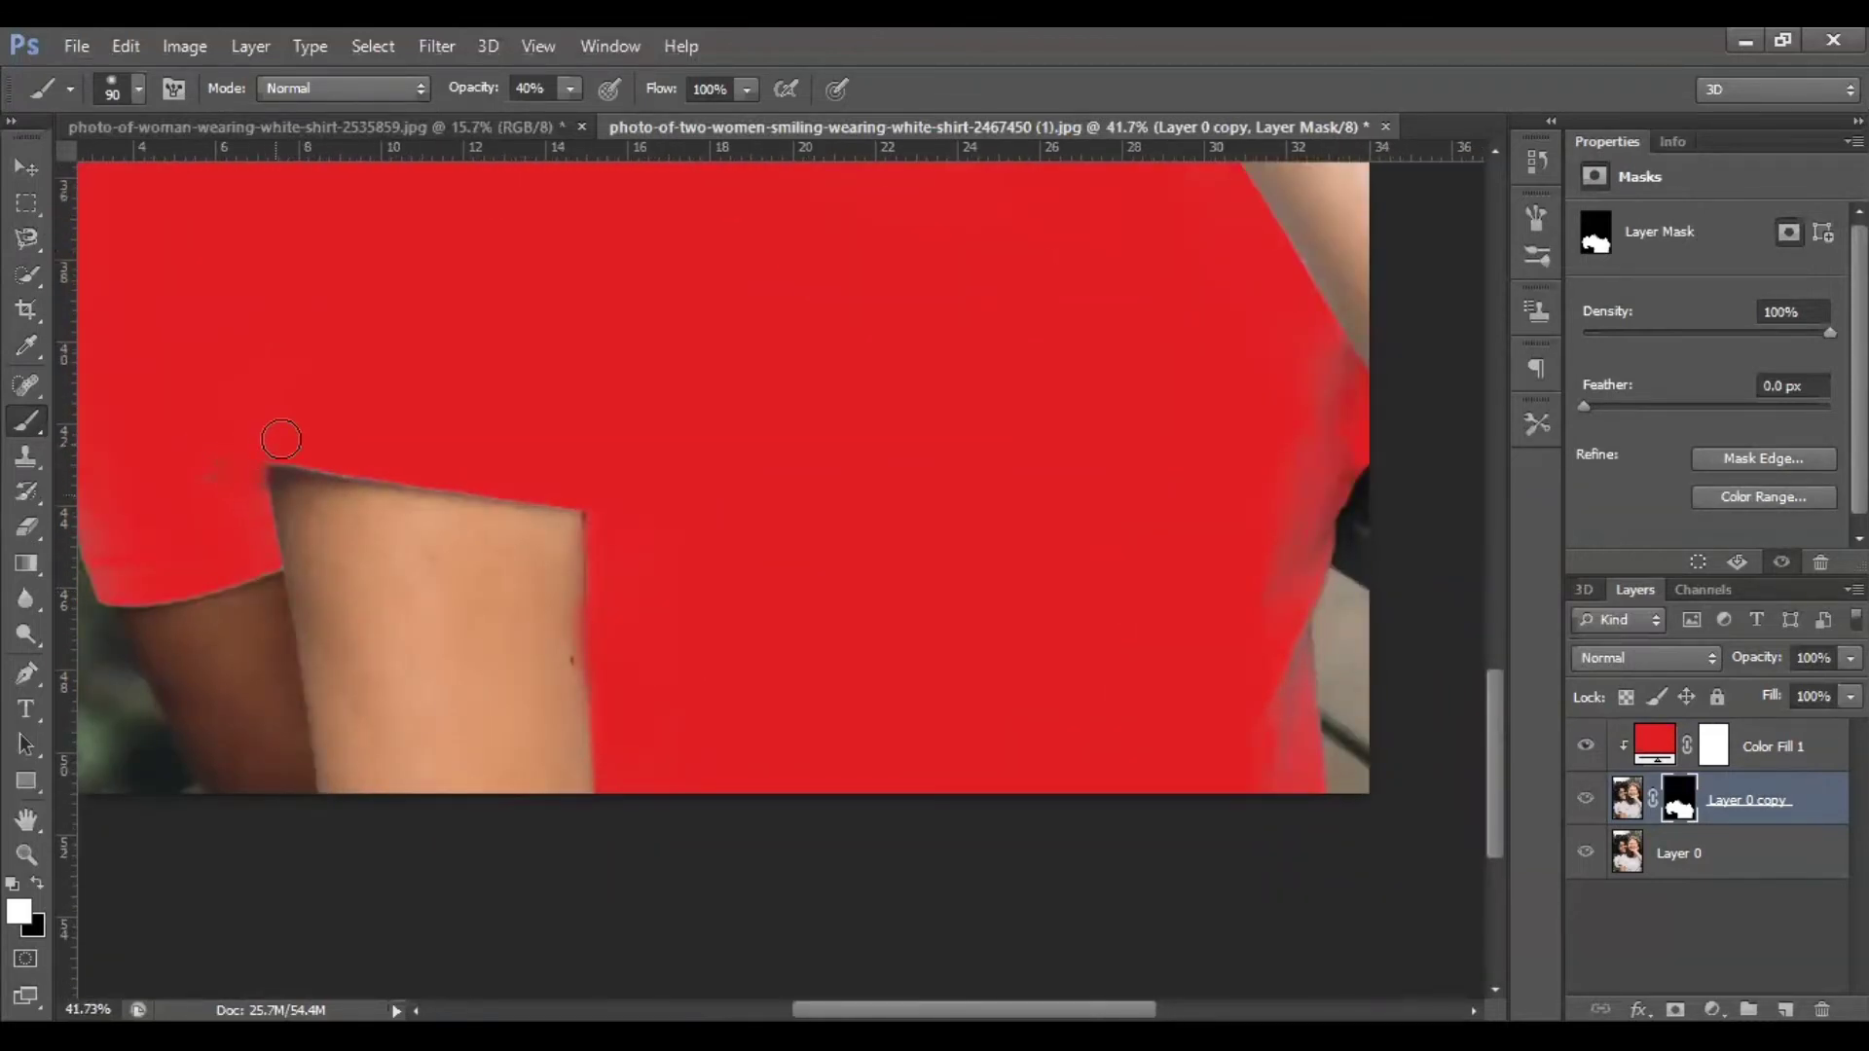
# Paint white on the mask down the outer edge of the rear woman's sleeve to complete its red coverage
pyautogui.scroll(-1, 322, 613)
pyautogui.press('space')
pyautogui.moveTo(398, 714); pyautogui.dragTo(985, 991)
pyautogui.click(26, 421)
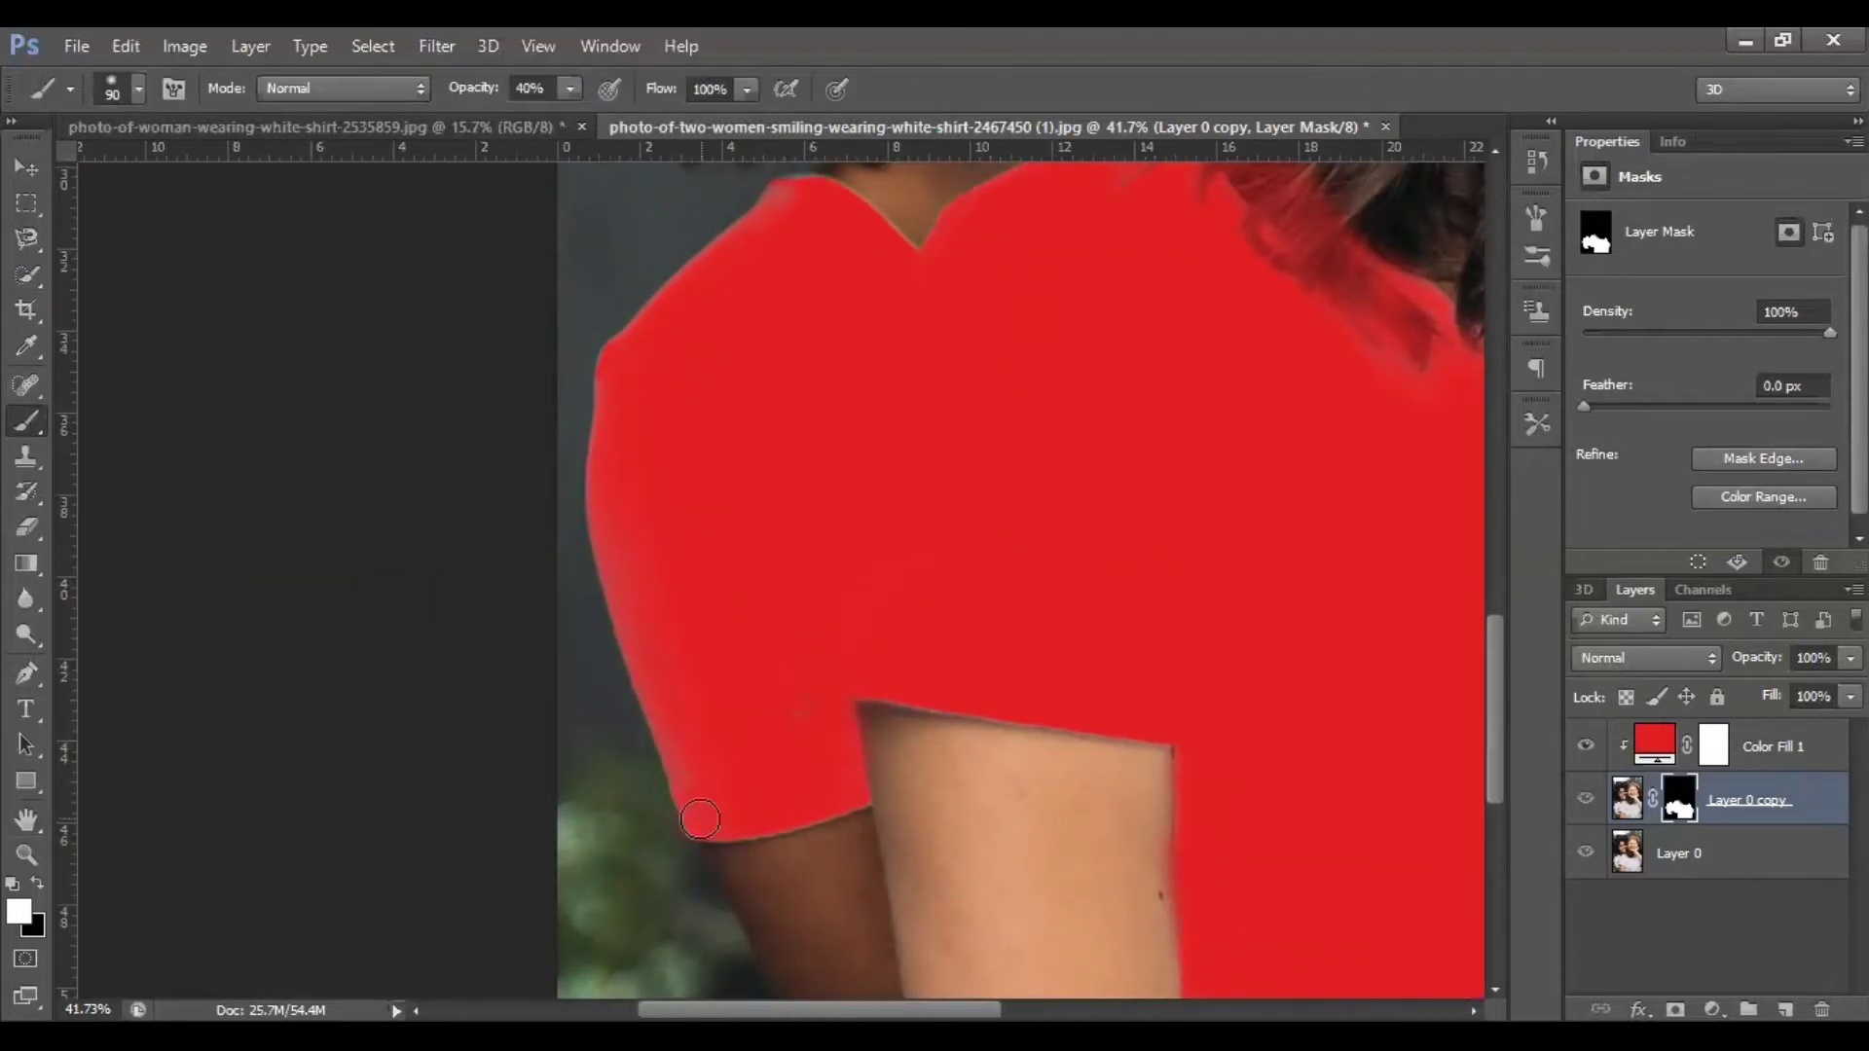
pyautogui.moveTo(645, 655)
pyautogui.mouseDown()
pyautogui.moveTo(638, 557)
pyautogui.moveTo(648, 690)
pyautogui.moveTo(686, 778)
pyautogui.mouseUp()
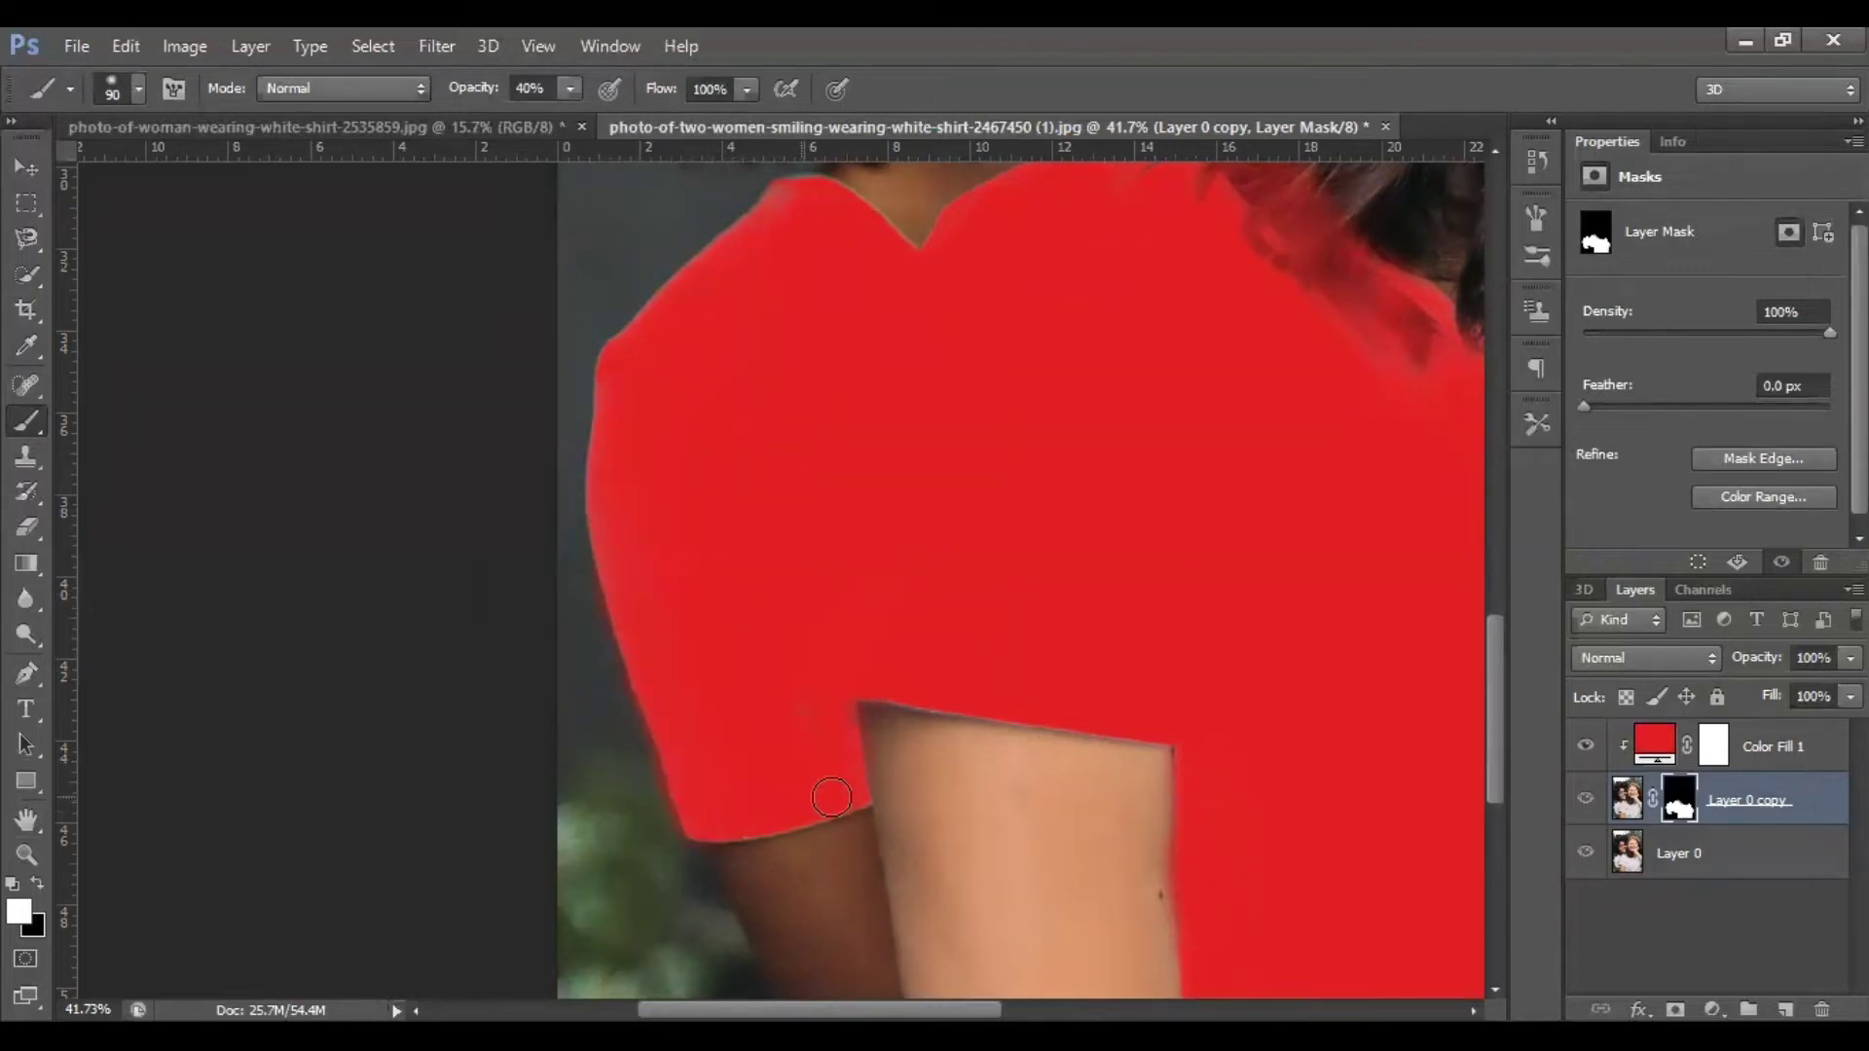
# Raise the brush opacity to 52% and paint the mask along the rear woman's outer shoulder and upper sleeve edge
pyautogui.scroll(5, 611, 557)
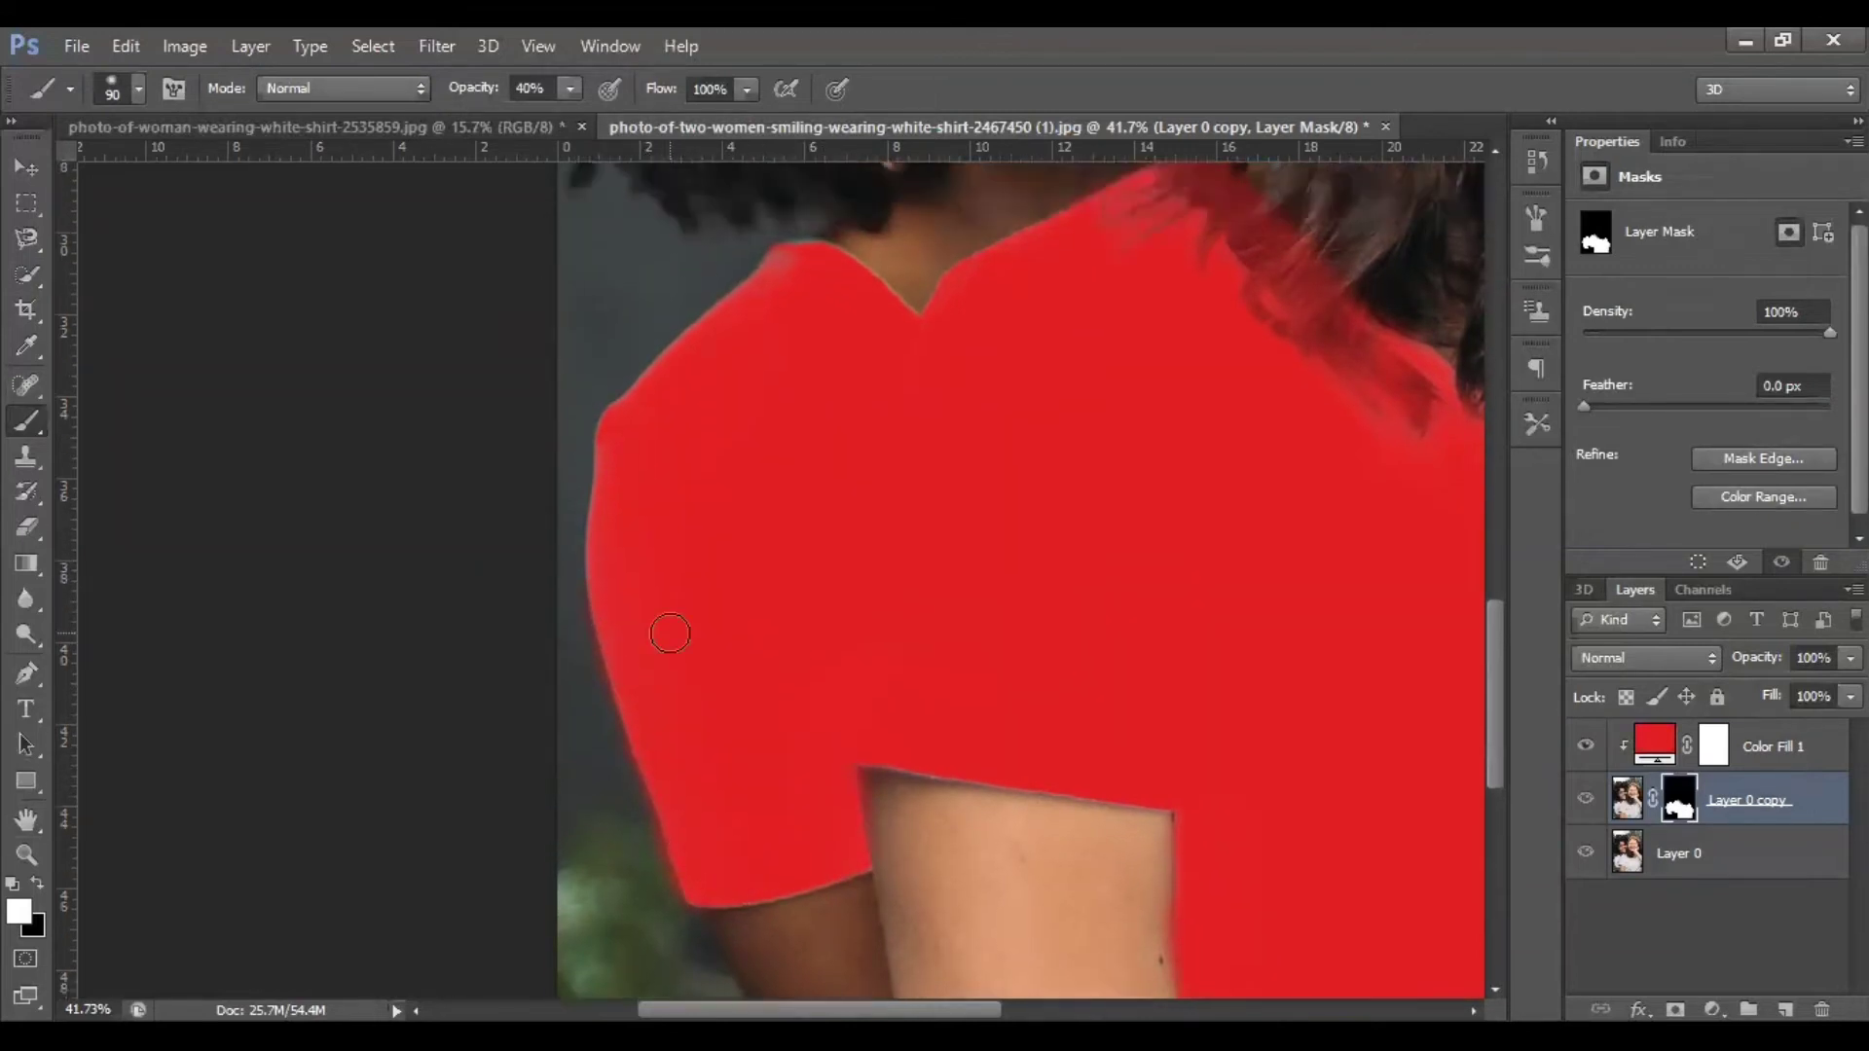
pyautogui.scroll(3, 526, 470)
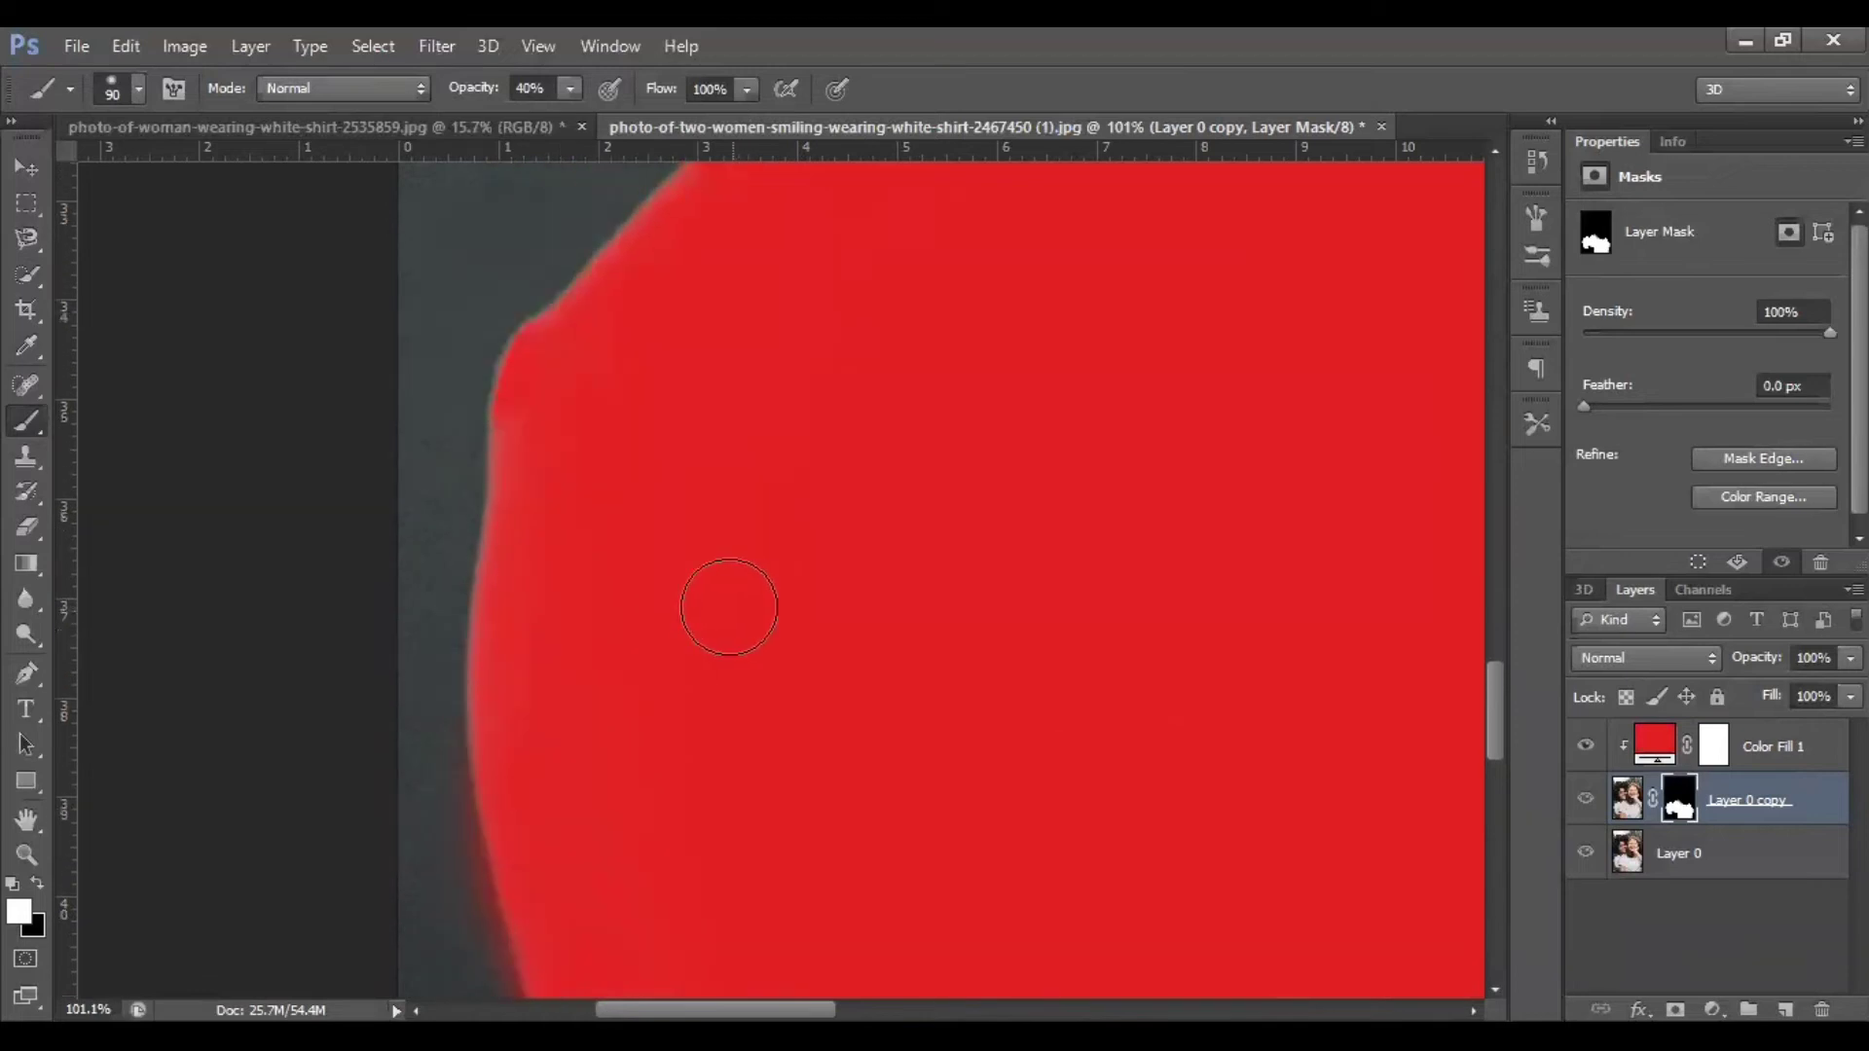
pyautogui.click(570, 89)
pyautogui.moveTo(572, 118); pyautogui.dragTo(586, 120)
pyautogui.moveTo(615, 401); pyautogui.dragTo(718, 286)
pyautogui.moveTo(550, 463)
pyautogui.mouseDown()
pyautogui.moveTo(526, 664)
pyautogui.moveTo(538, 884)
pyautogui.moveTo(550, 493)
pyautogui.moveTo(531, 730)
pyautogui.mouseUp()
# Paint white on the mask along the rear woman's shoulder top and around the V-shaped dip at her neck
pyautogui.scroll(3, 759, 487)
pyautogui.moveTo(965, 286)
pyautogui.mouseDown()
pyautogui.moveTo(928, 288)
pyautogui.moveTo(788, 428)
pyautogui.mouseUp()
pyautogui.moveTo(970, 257)
pyautogui.mouseDown()
pyautogui.moveTo(1078, 276)
pyautogui.moveTo(1234, 423)
pyautogui.mouseUp()
pyautogui.moveTo(1129, 303); pyautogui.dragTo(1256, 431)
pyautogui.scroll(-6, 996, 523)
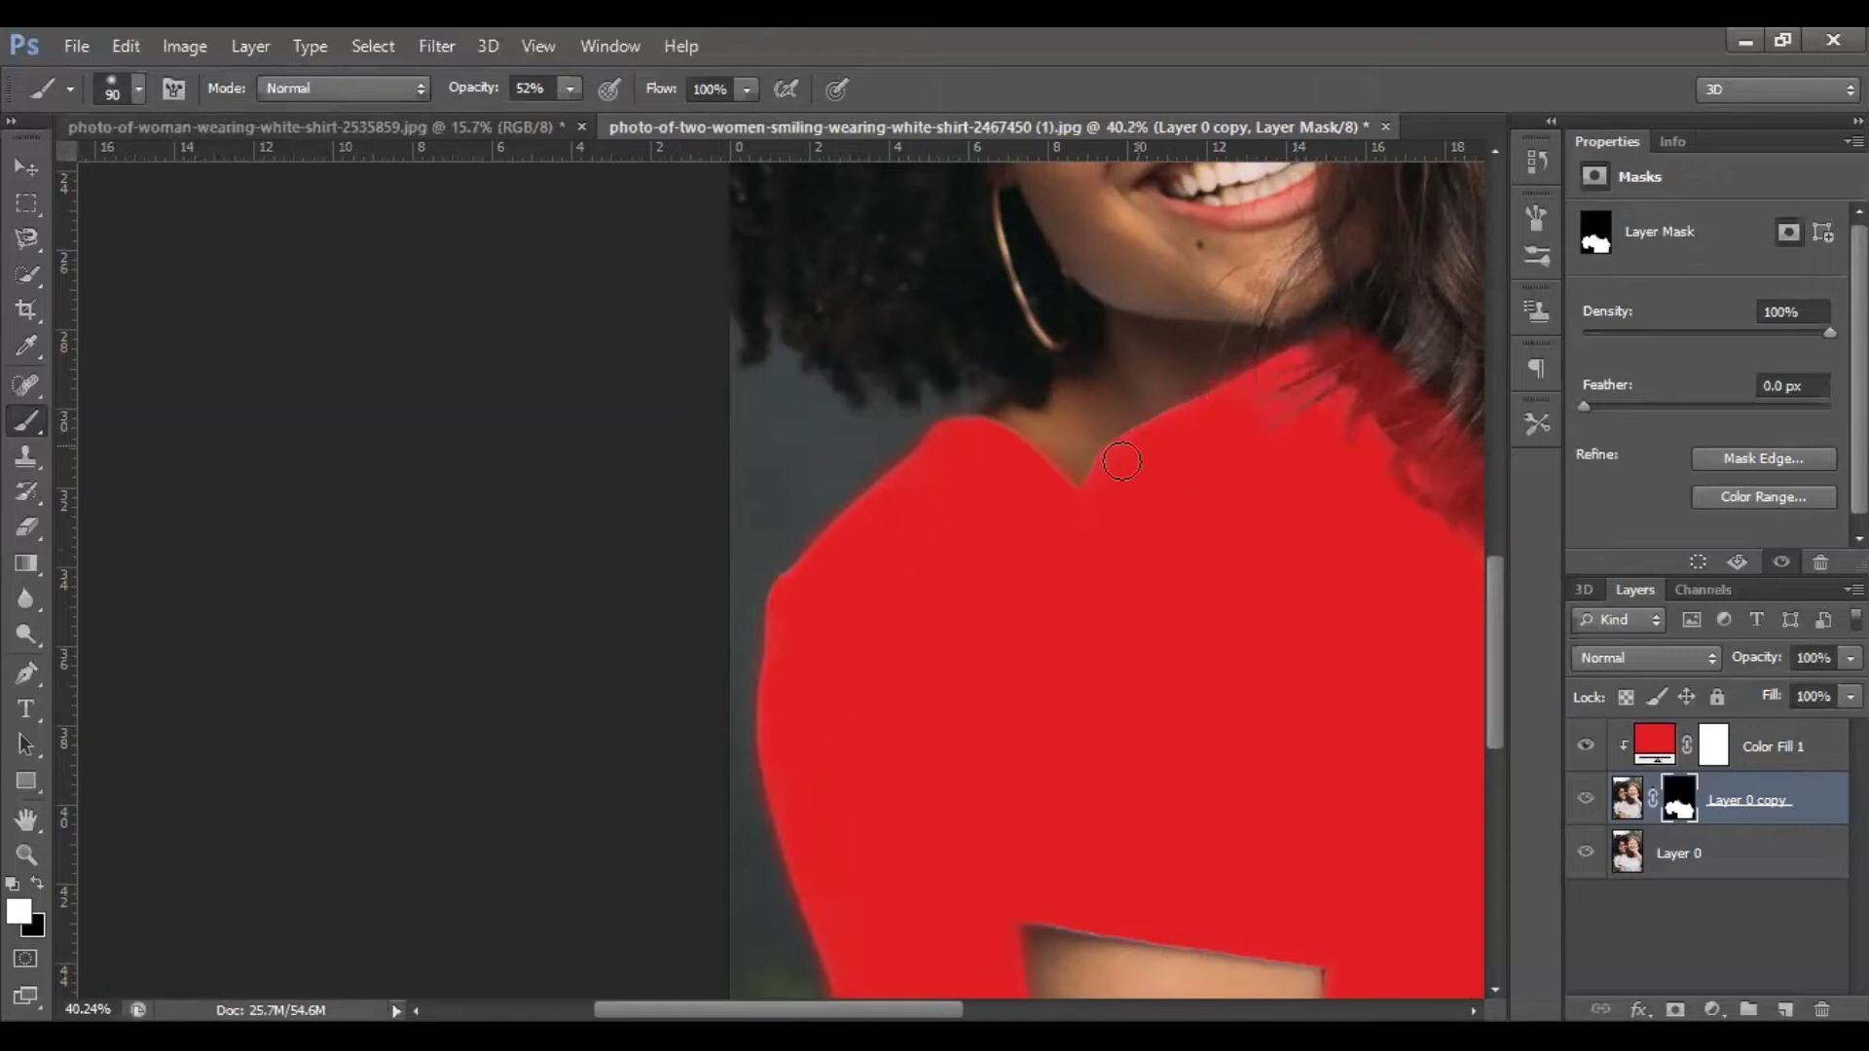
# Fill the faded patches on the mask along the front woman's shirt side below her raised arm
pyautogui.scroll(-3, 1168, 739)
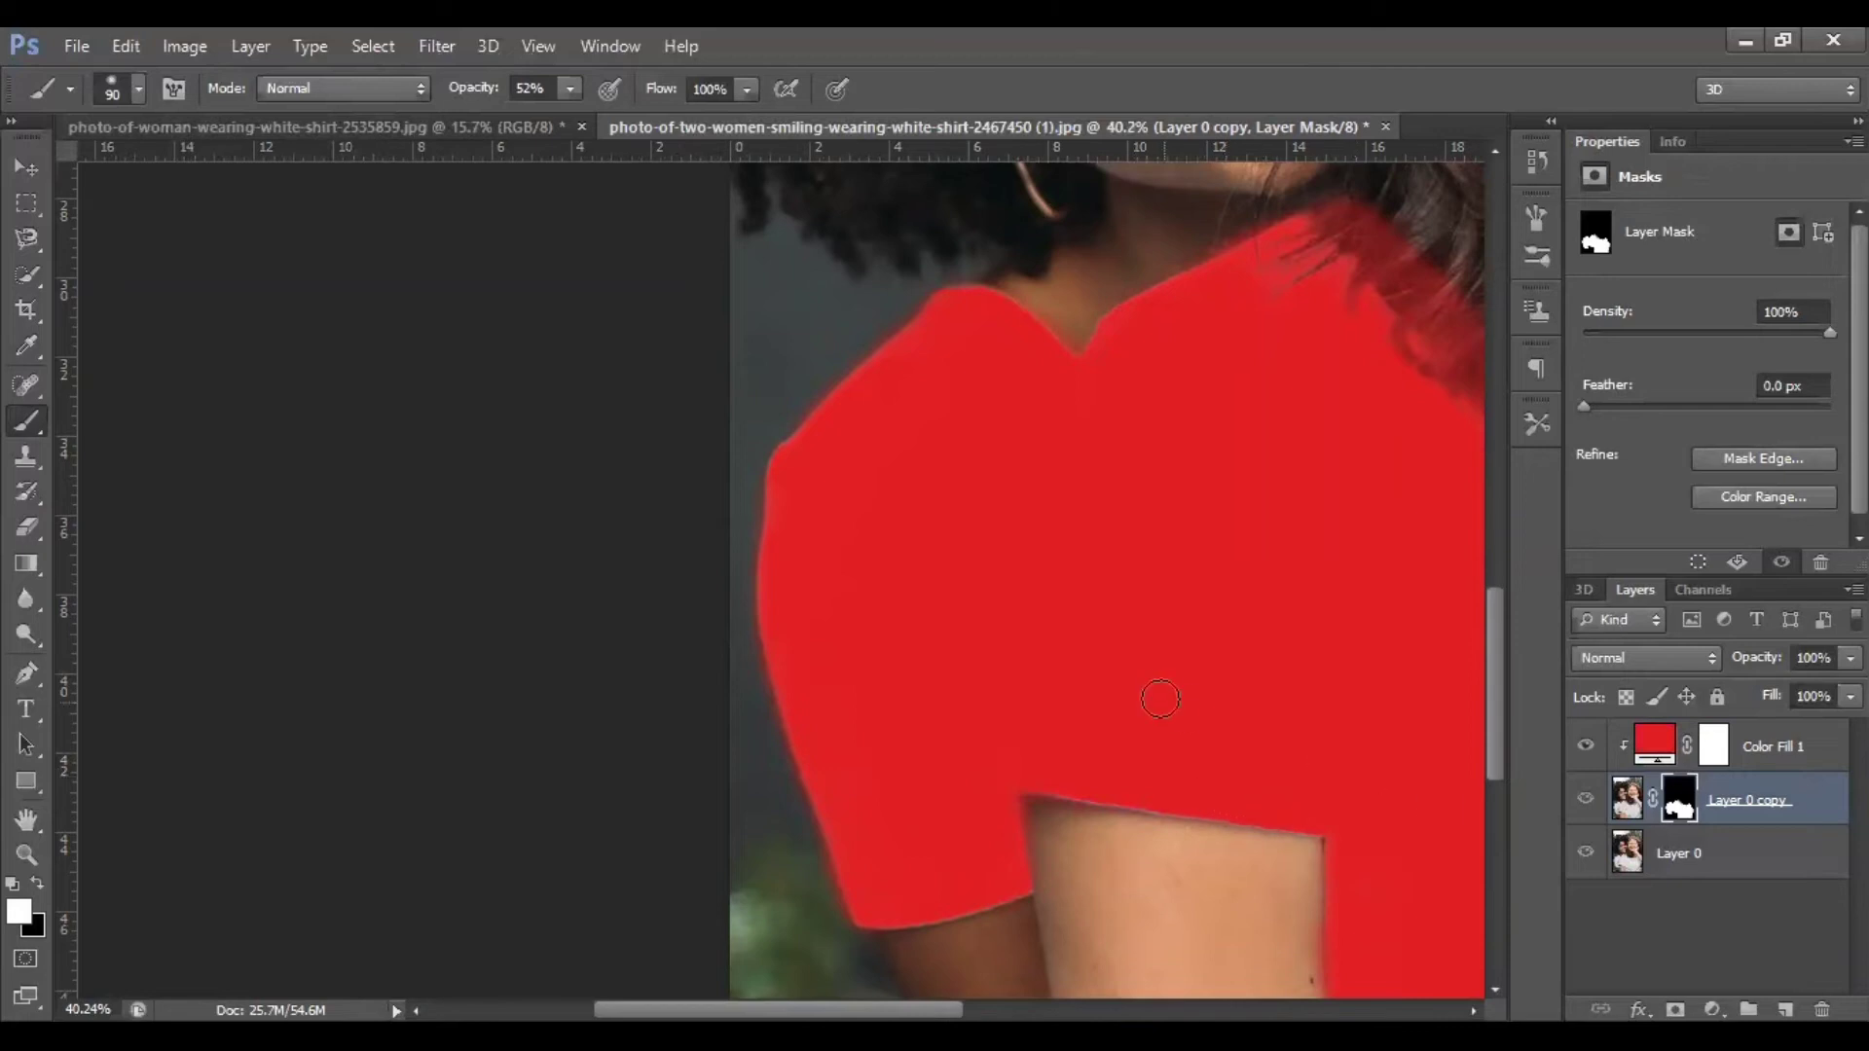
pyautogui.scroll(-4, 1160, 699)
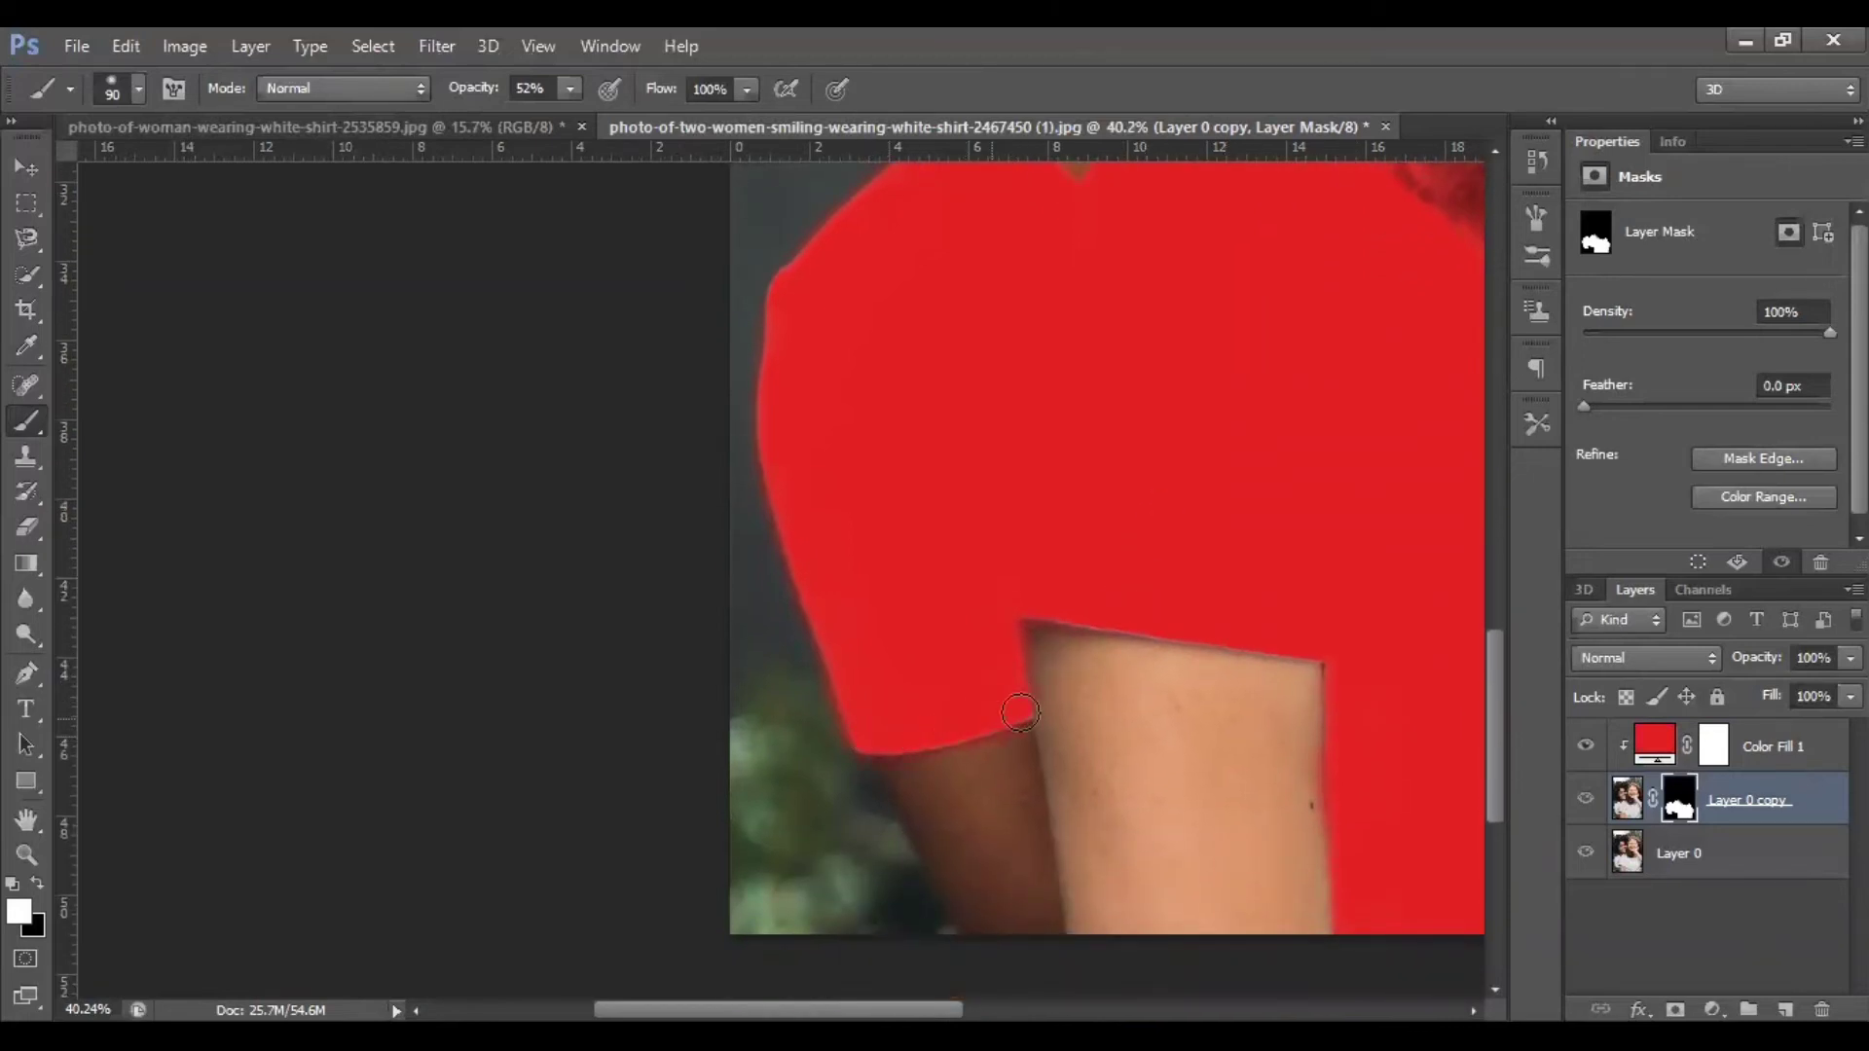
pyautogui.scroll(-5, 1076, 396)
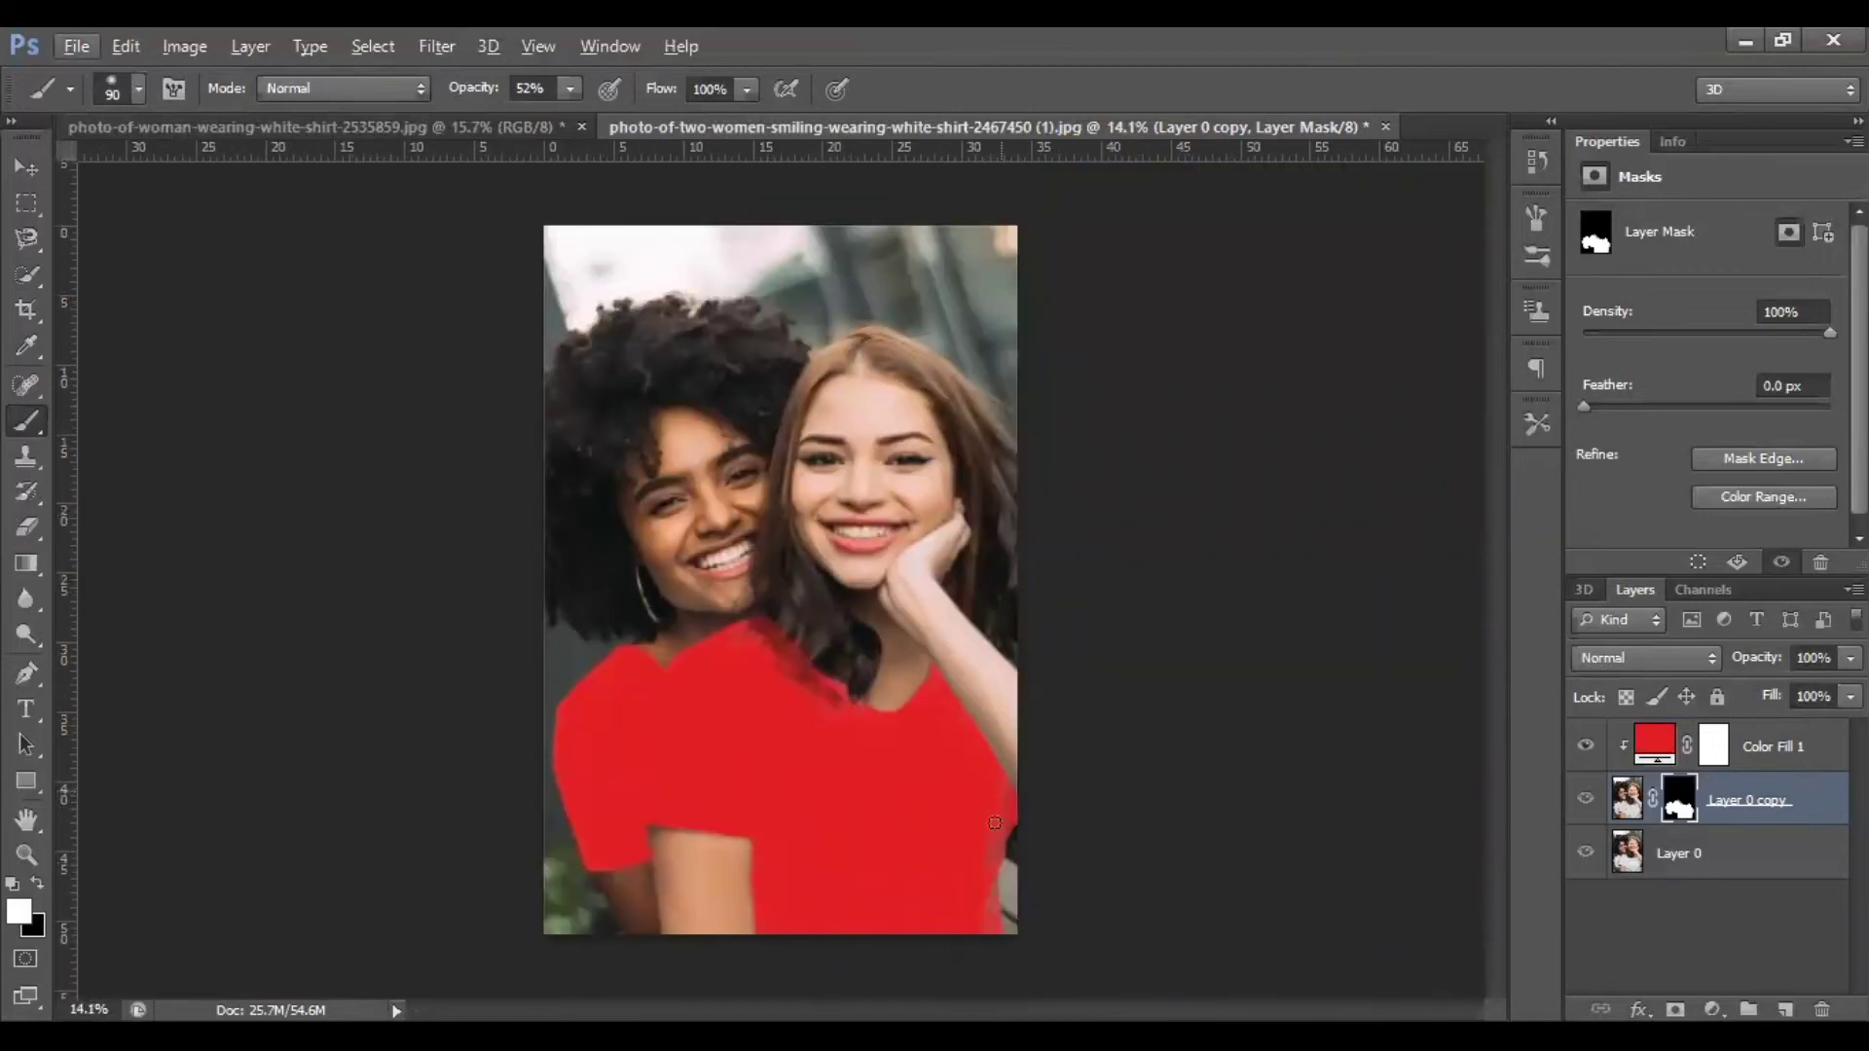
pyautogui.scroll(3, 994, 822)
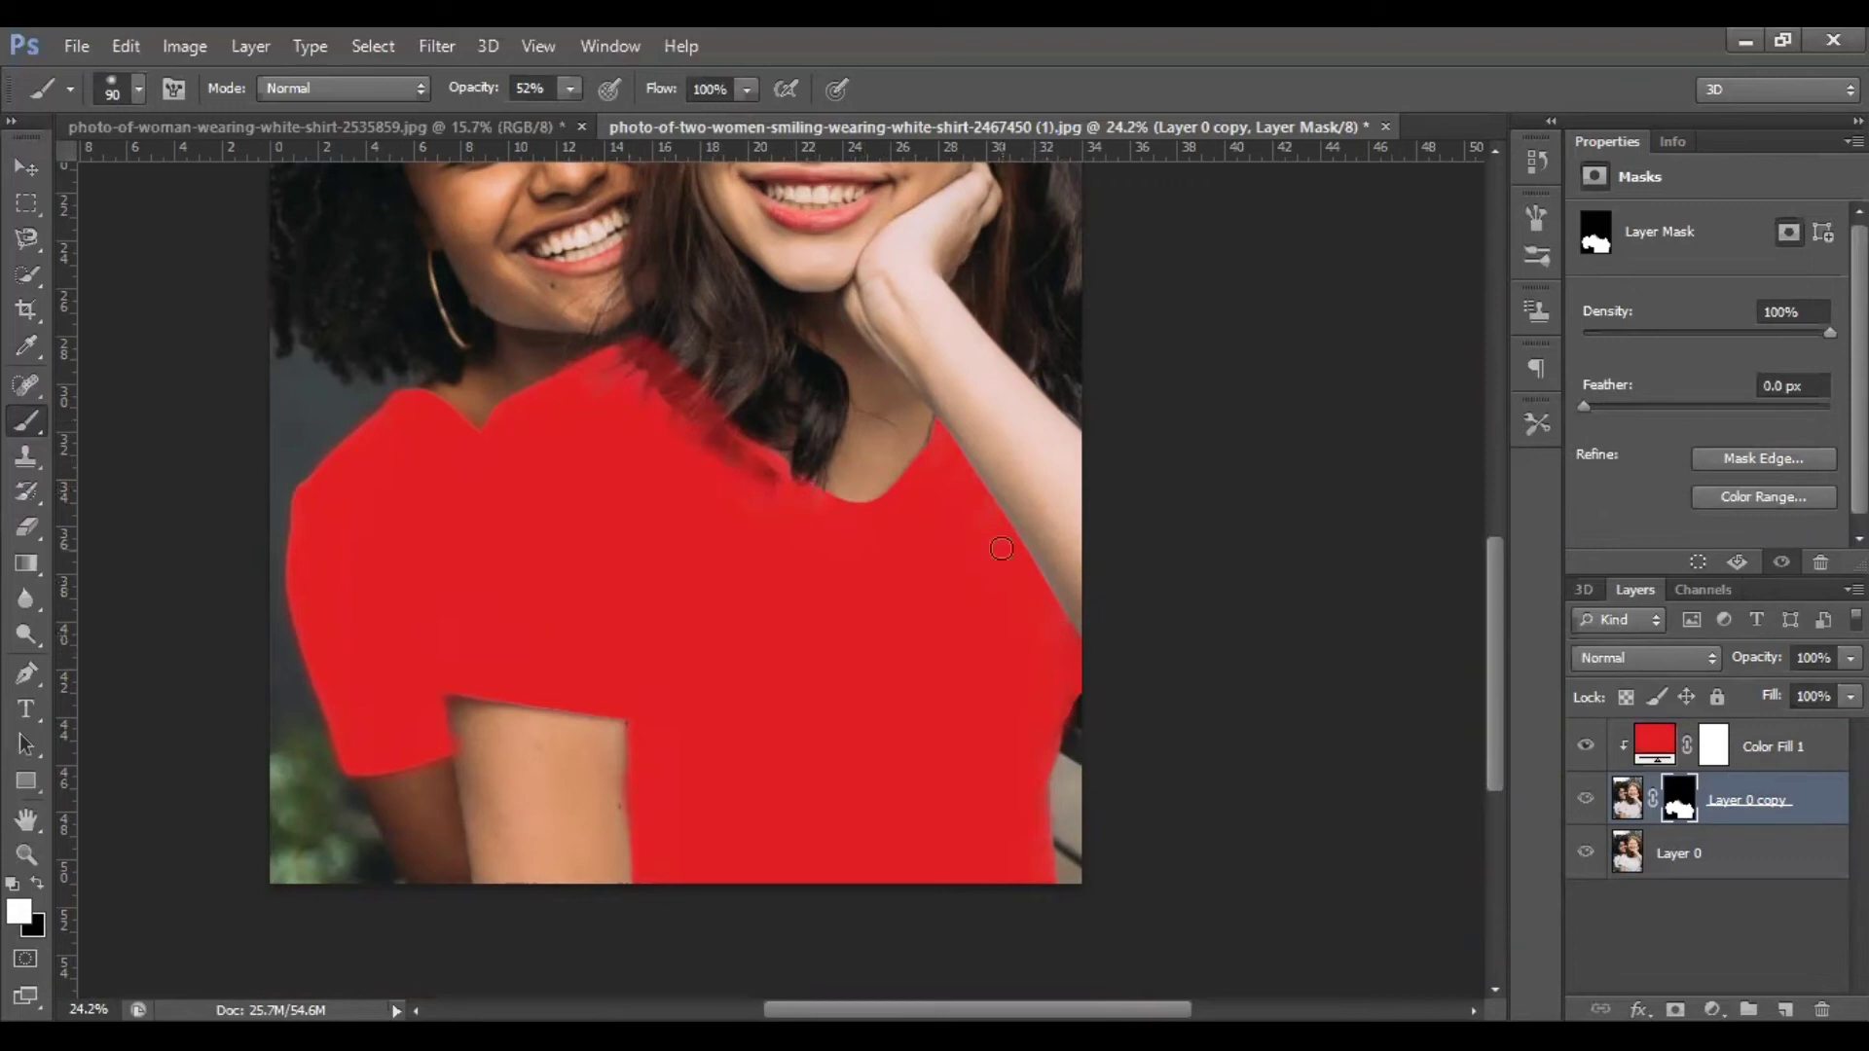
# Switch the foreground color to black and paint the mask over the hair falling on the shirt to remove the red
pyautogui.click(37, 883)
pyautogui.scroll(3, 720, 672)
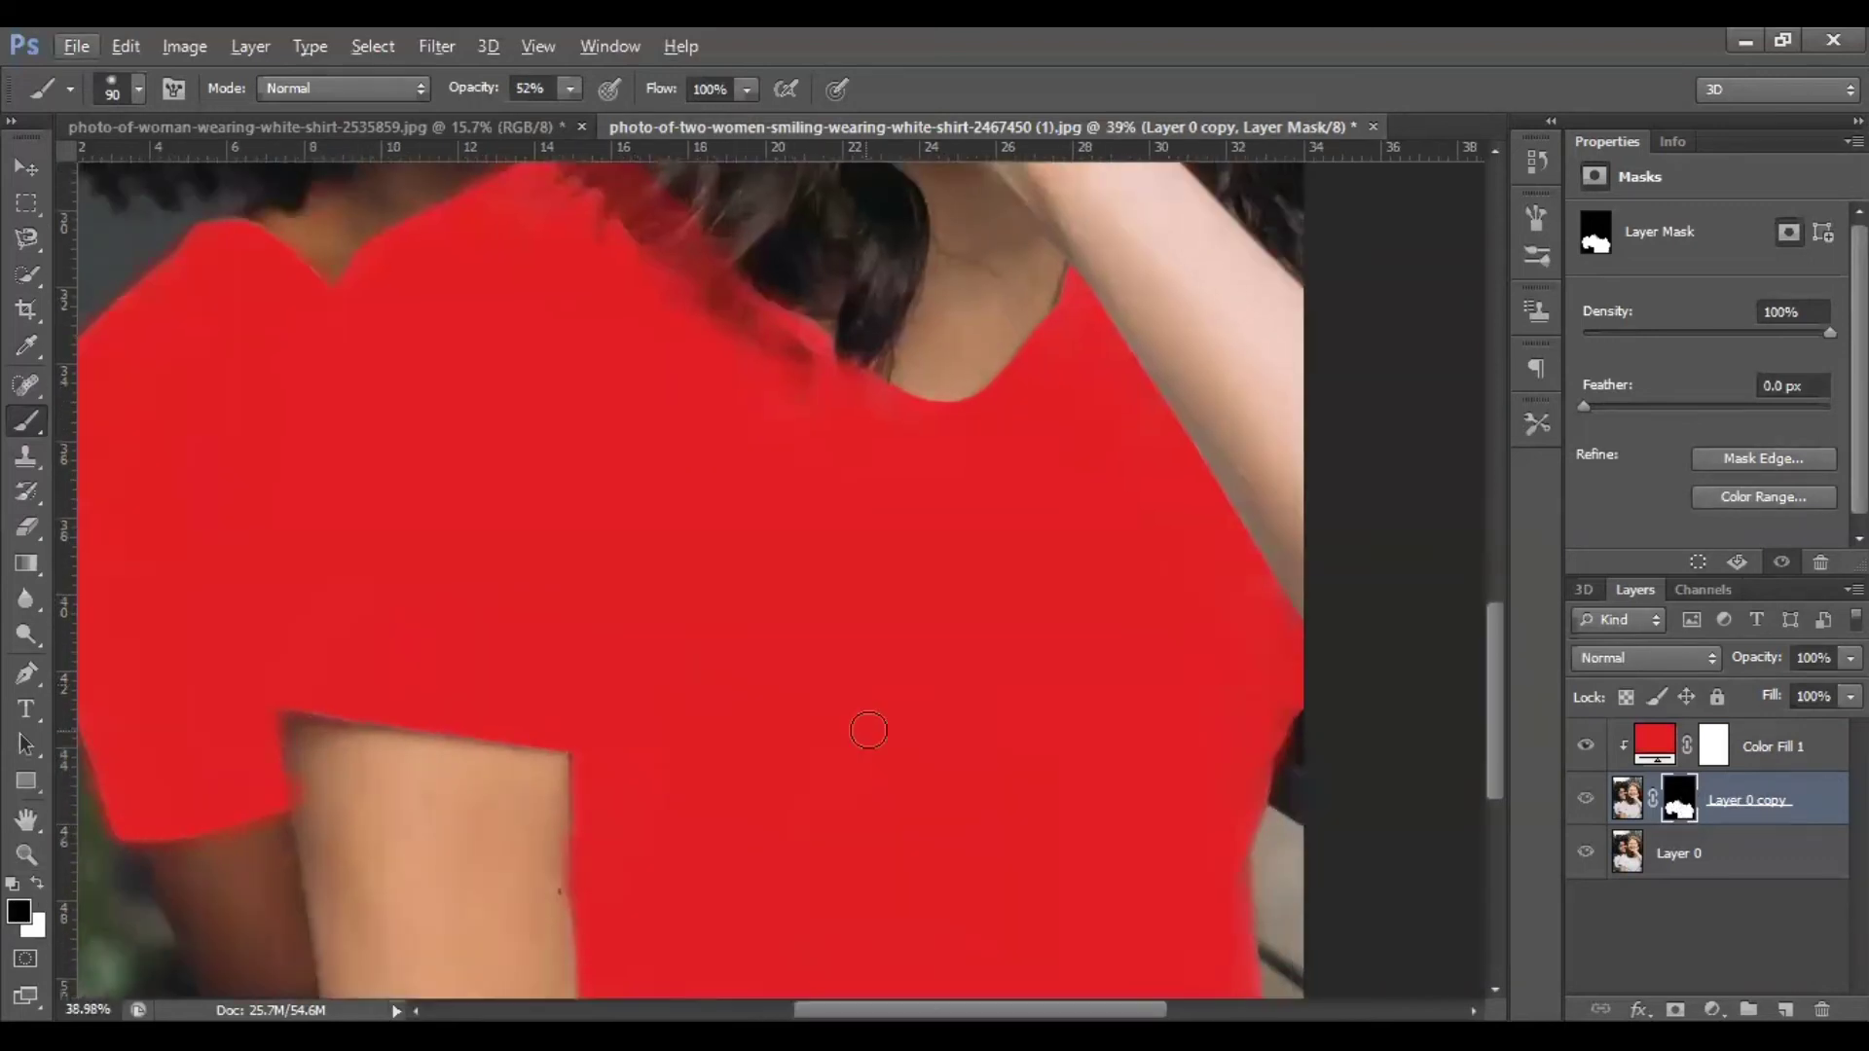
pyautogui.scroll(5, 868, 730)
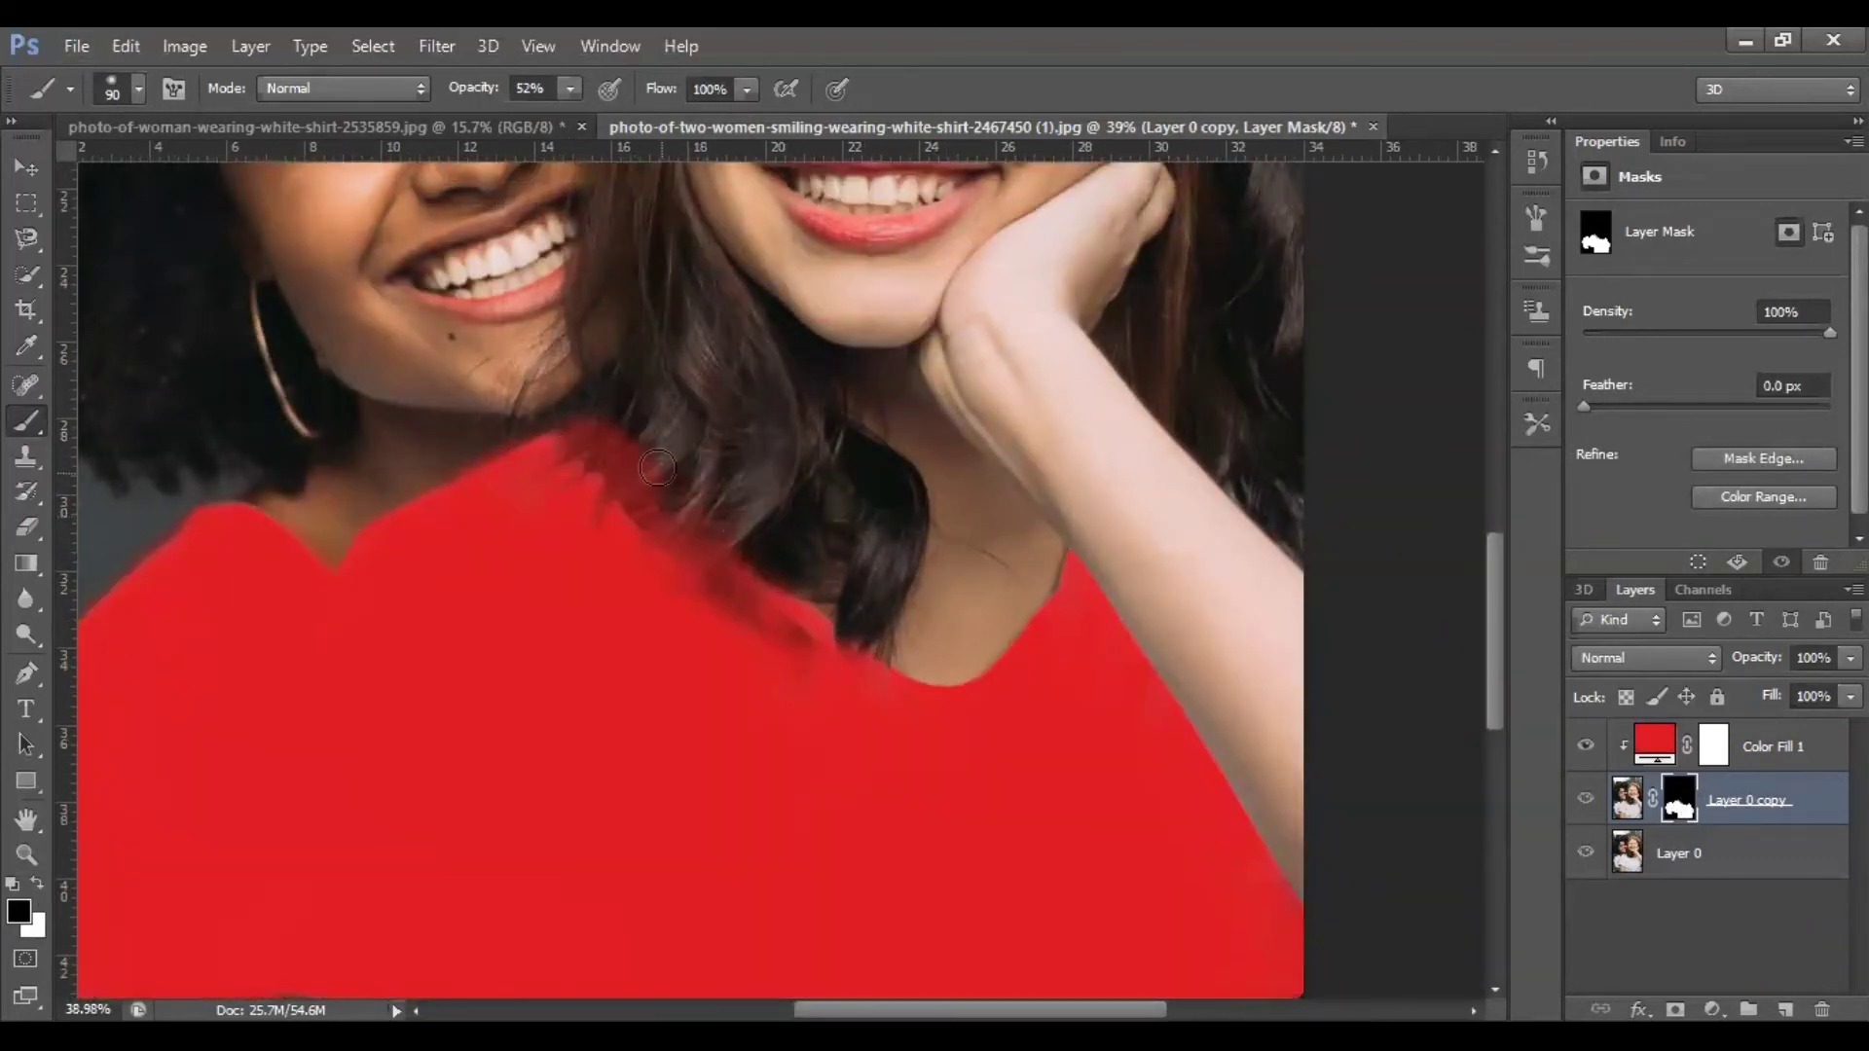
pyautogui.moveTo(658, 468)
pyautogui.mouseDown()
pyautogui.moveTo(599, 440)
pyautogui.moveTo(627, 483)
pyautogui.moveTo(653, 466)
pyautogui.moveTo(599, 504)
pyautogui.moveTo(604, 489)
pyautogui.moveTo(659, 527)
pyautogui.moveTo(771, 625)
pyautogui.moveTo(803, 671)
pyautogui.mouseUp()
# Shrink the brush to 45, lower its opacity and paint the mask over the finer hair strands and tips near the neckline
pyautogui.press('[')
pyautogui.press('[')
pyautogui.press('[')
pyautogui.press('[')
pyautogui.press('[')
pyautogui.moveTo(720, 584); pyautogui.dragTo(705, 531)
pyautogui.moveTo(570, 93); pyautogui.dragTo(522, 113)
pyautogui.click(571, 90)
pyautogui.moveTo(854, 653); pyautogui.dragTo(878, 696)
# Switch the foreground color back to white and set the brush opacity to 47%
pyautogui.click(36, 885)
pyautogui.moveTo(571, 90); pyautogui.dragTo(623, 115)
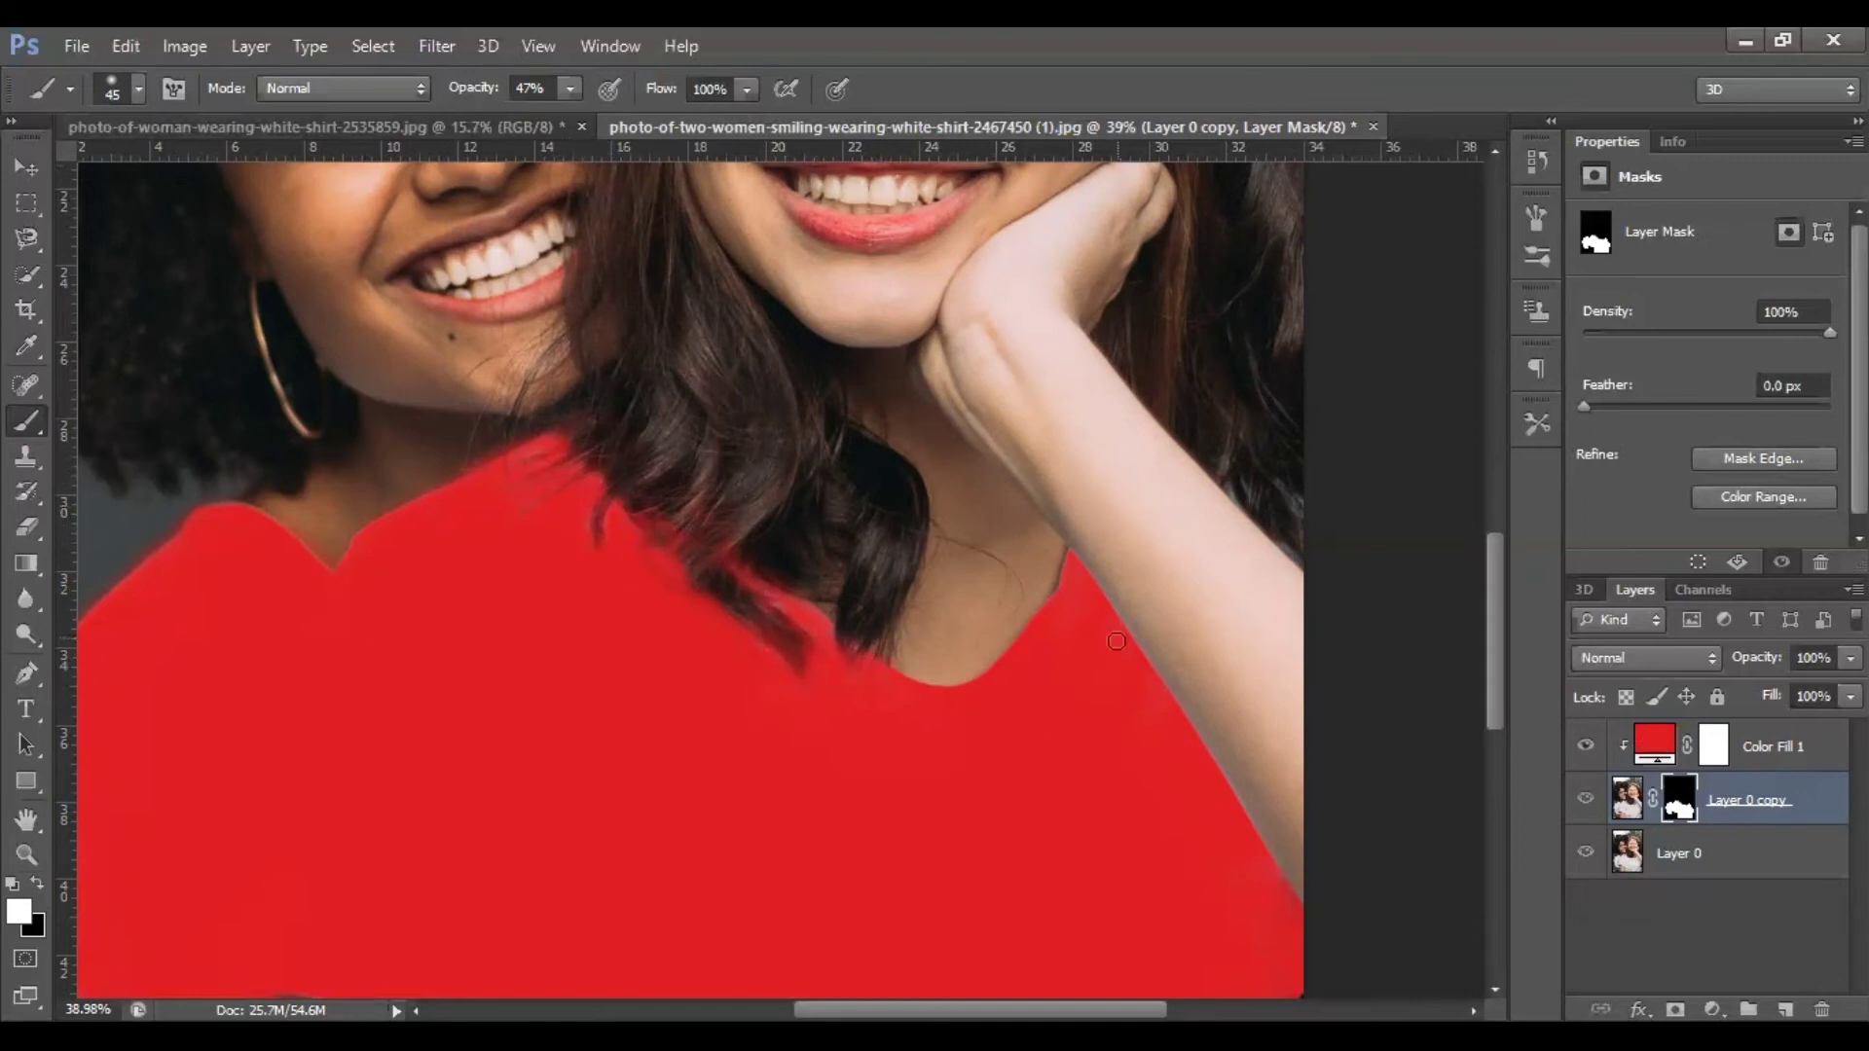
# Set the blend mode of Layer 0 copy to Multiply so the shirt folds show through the red
pyautogui.hotkey('ctrl', '0')
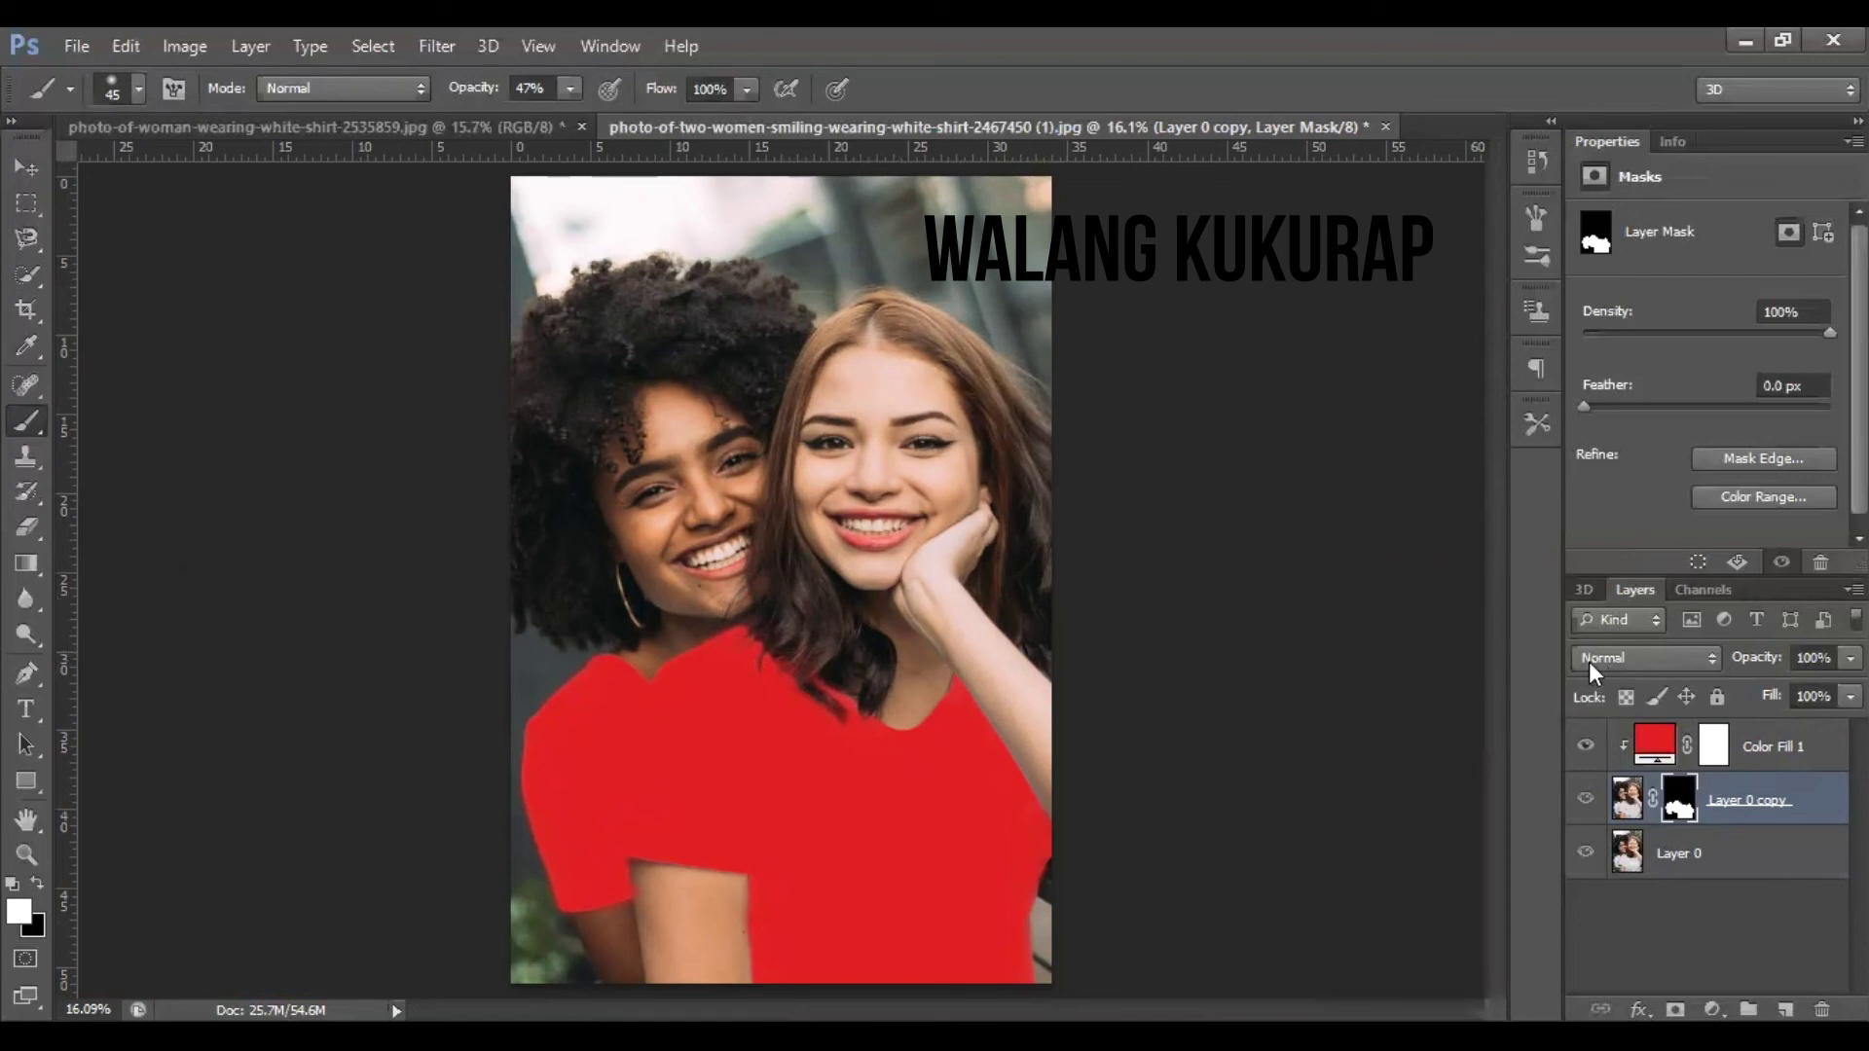
pyautogui.click(1713, 662)
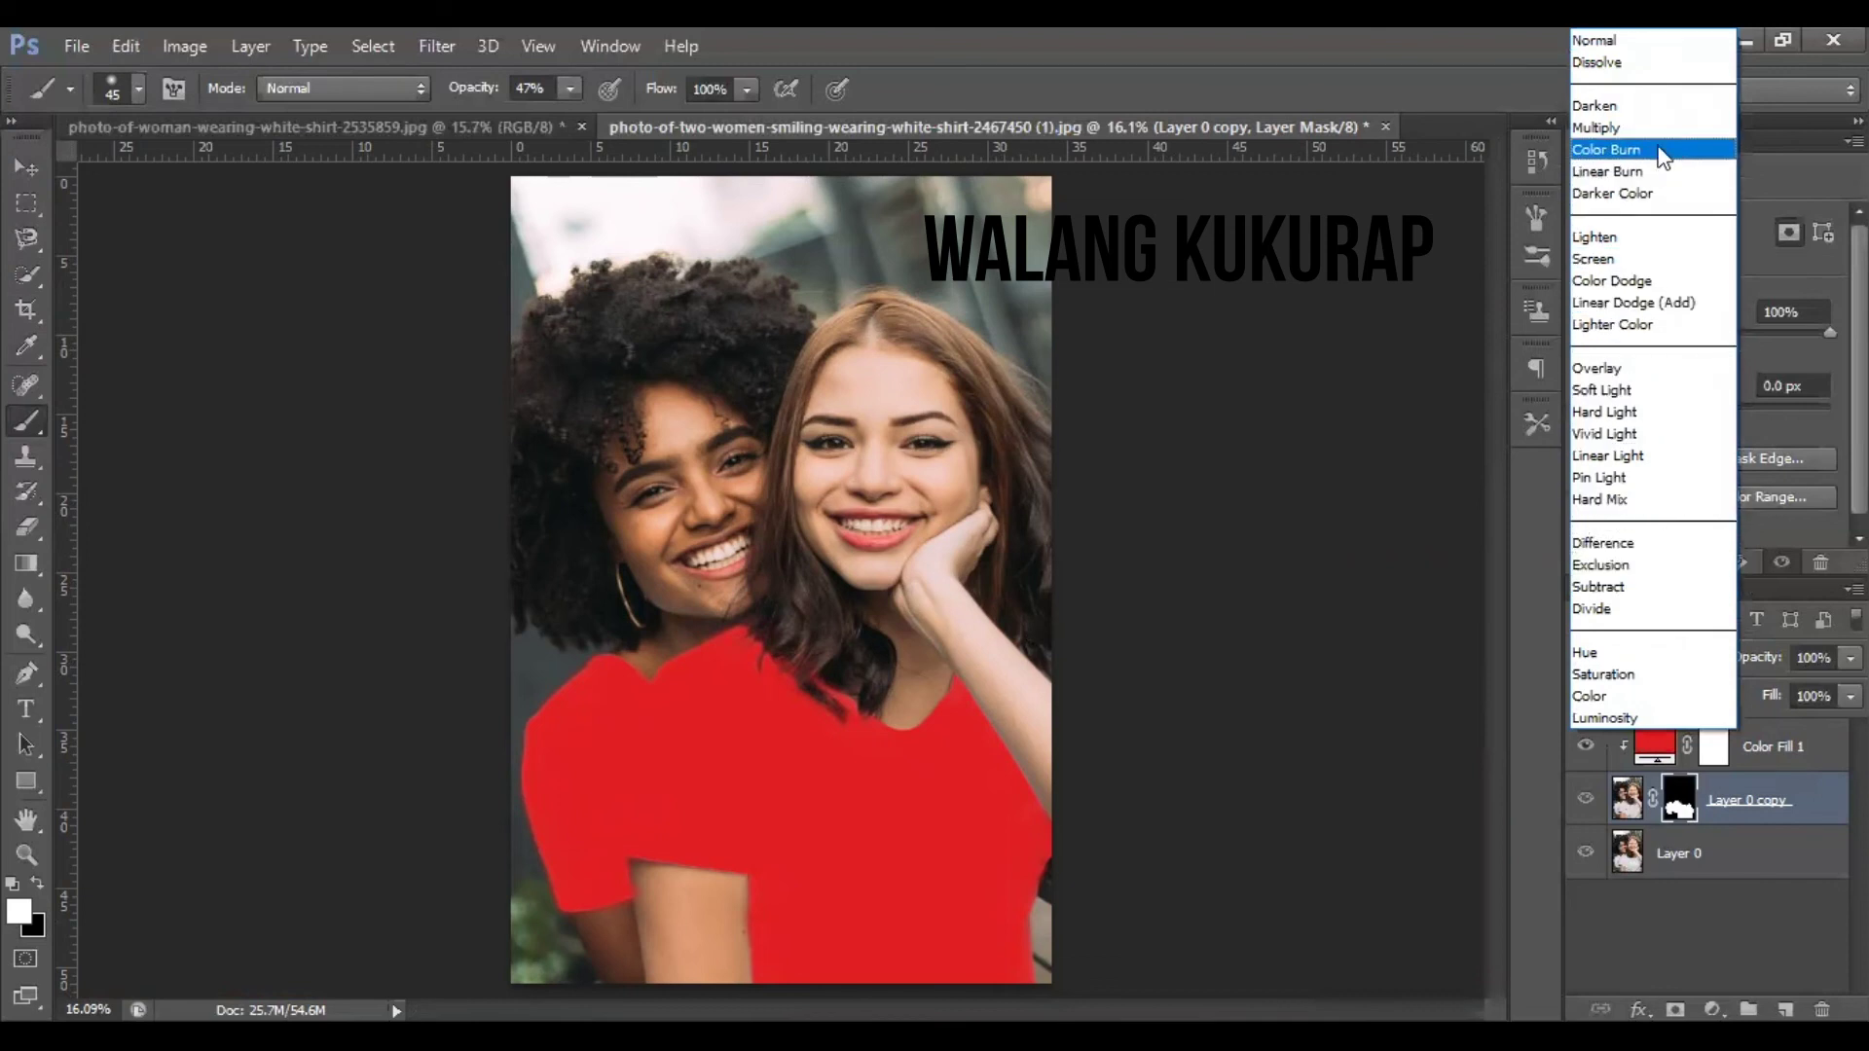
pyautogui.click(1635, 128)
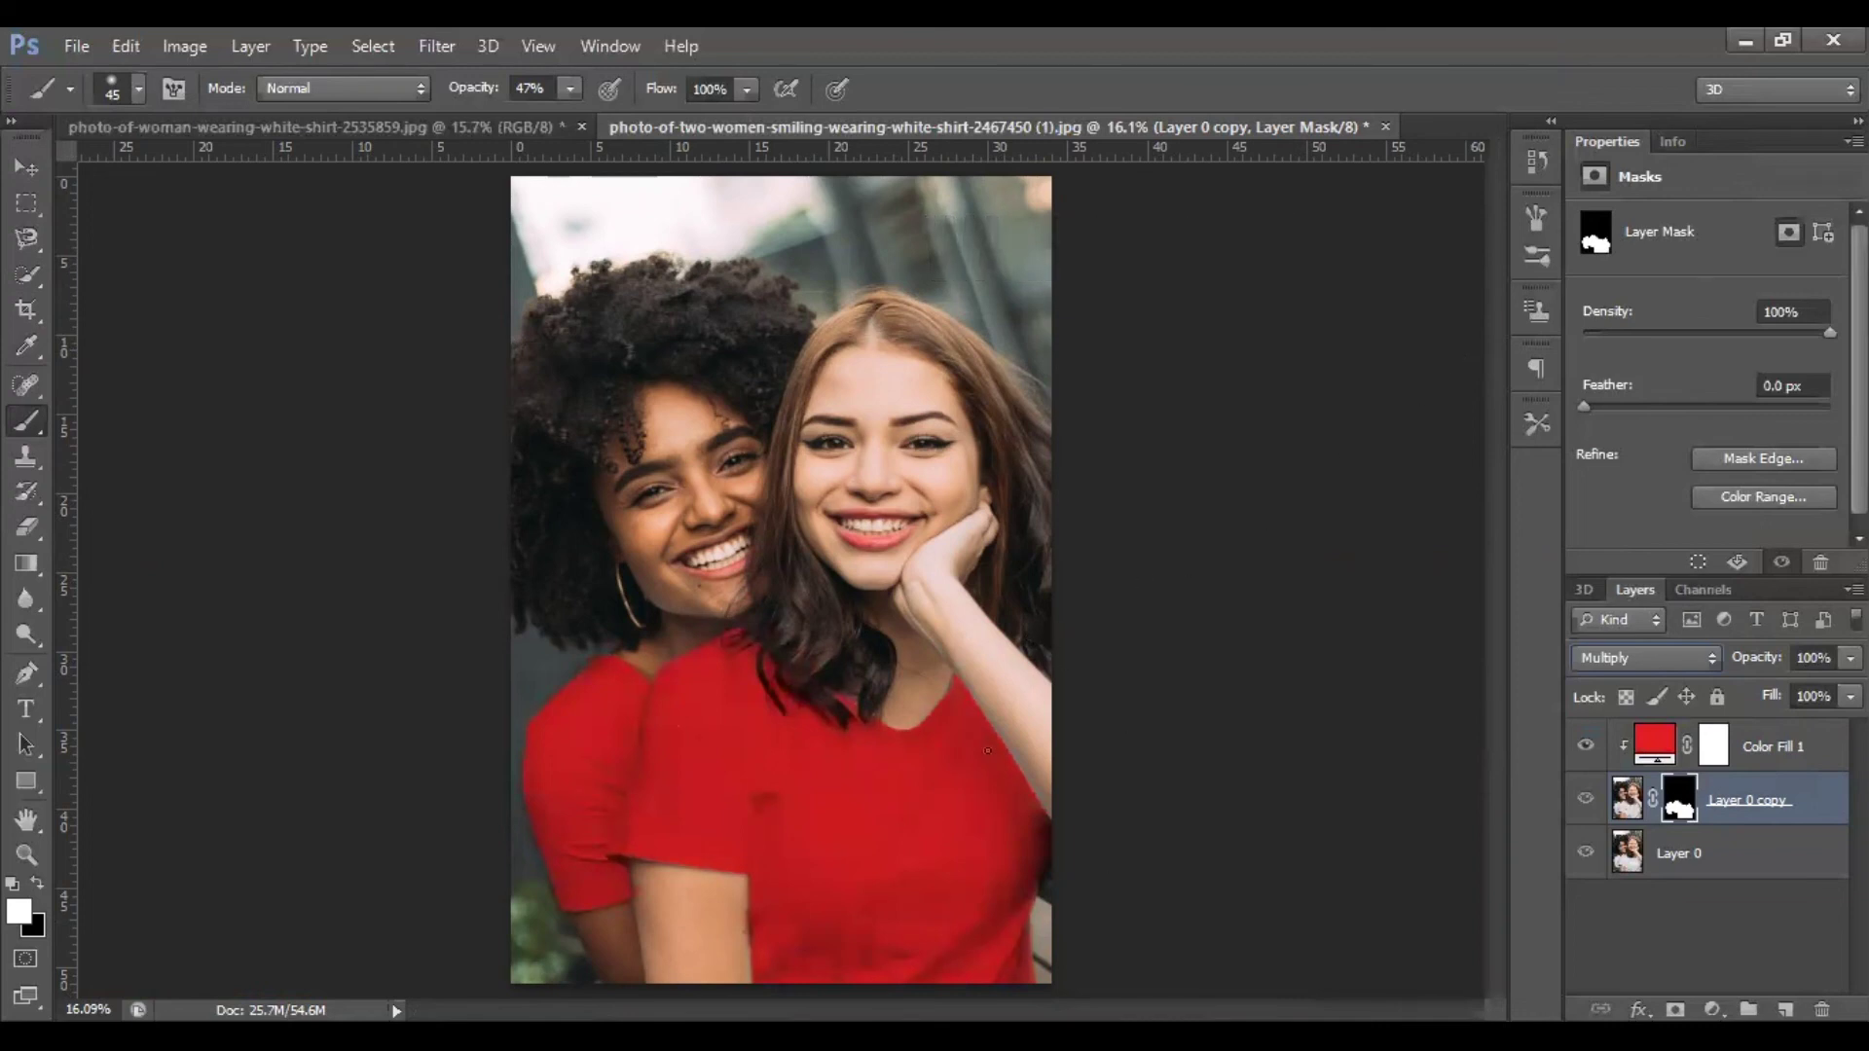
# Switch to the Move tool and examine the recolored shirts' folds and edges up close and in the full image
pyautogui.press('alt')
pyautogui.press('v')
pyautogui.scroll(1, 954, 740)
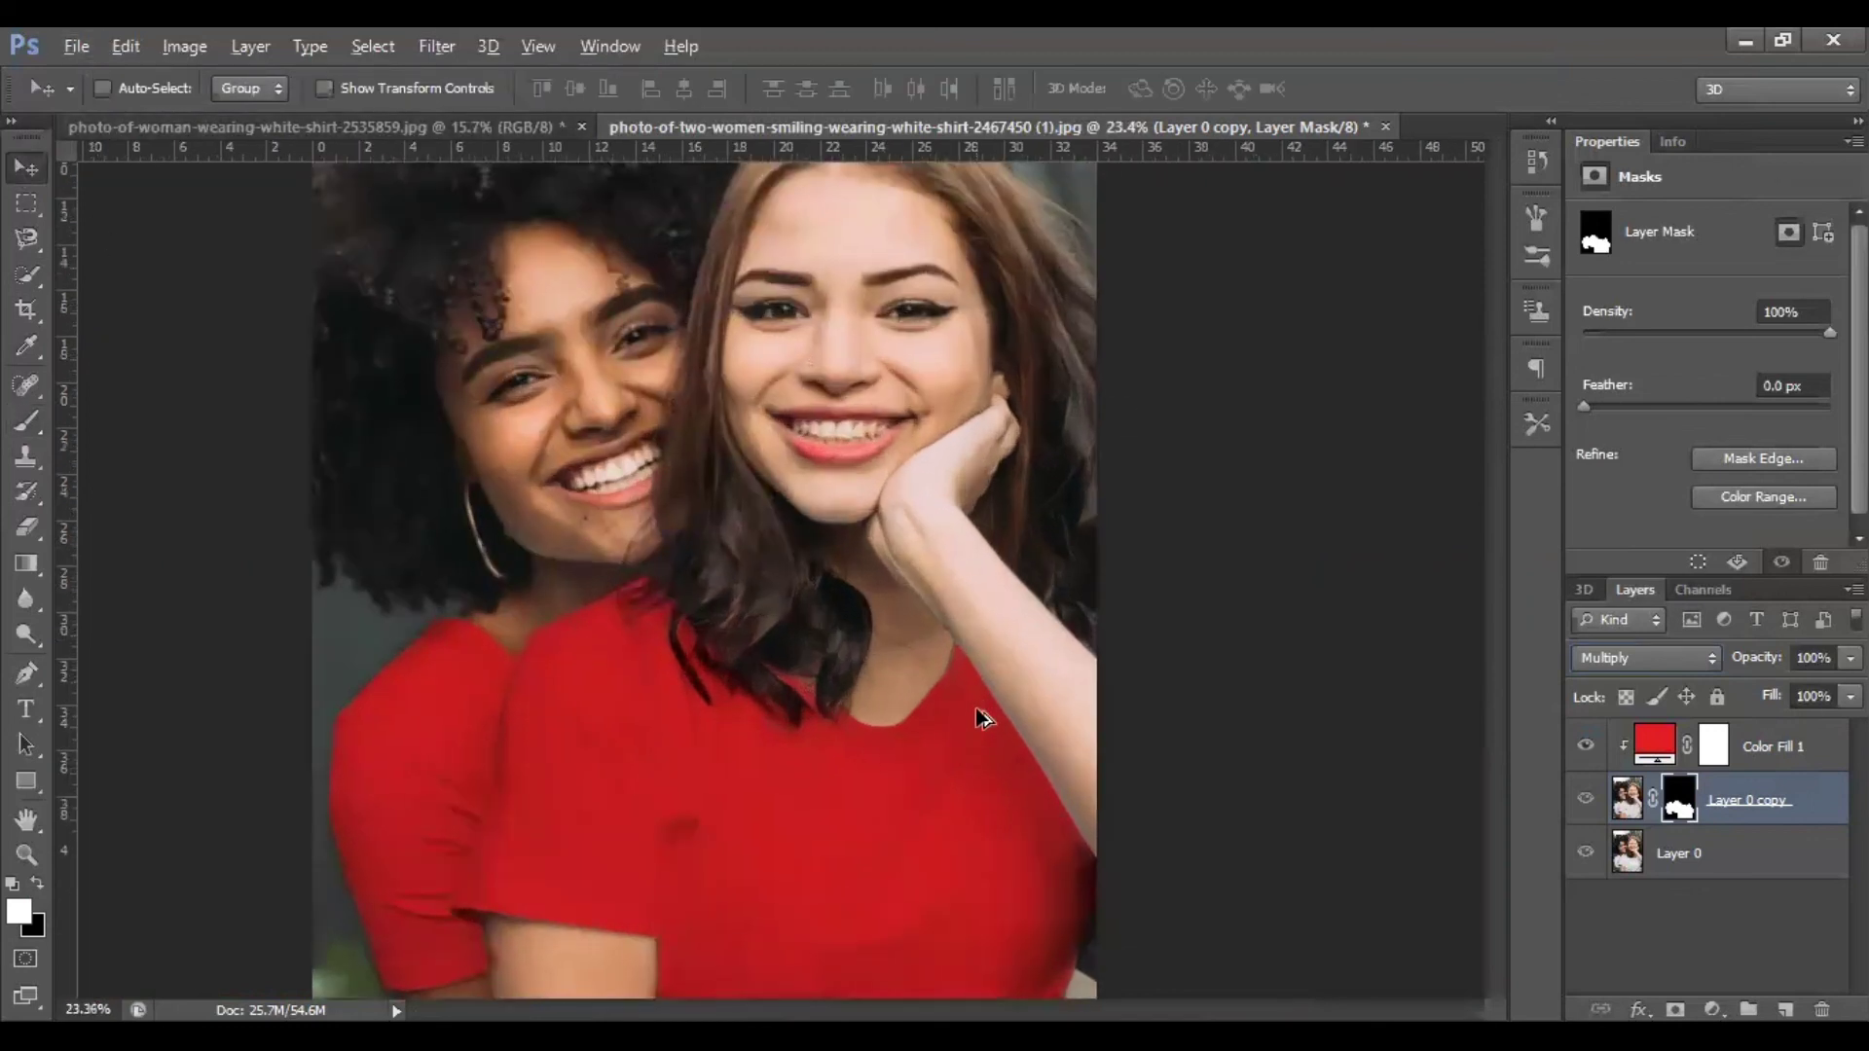
pyautogui.scroll(-4, 976, 712)
pyautogui.scroll(2, 977, 713)
pyautogui.scroll(-2, 977, 714)
pyautogui.scroll(4, 978, 716)
pyautogui.scroll(-3, 975, 720)
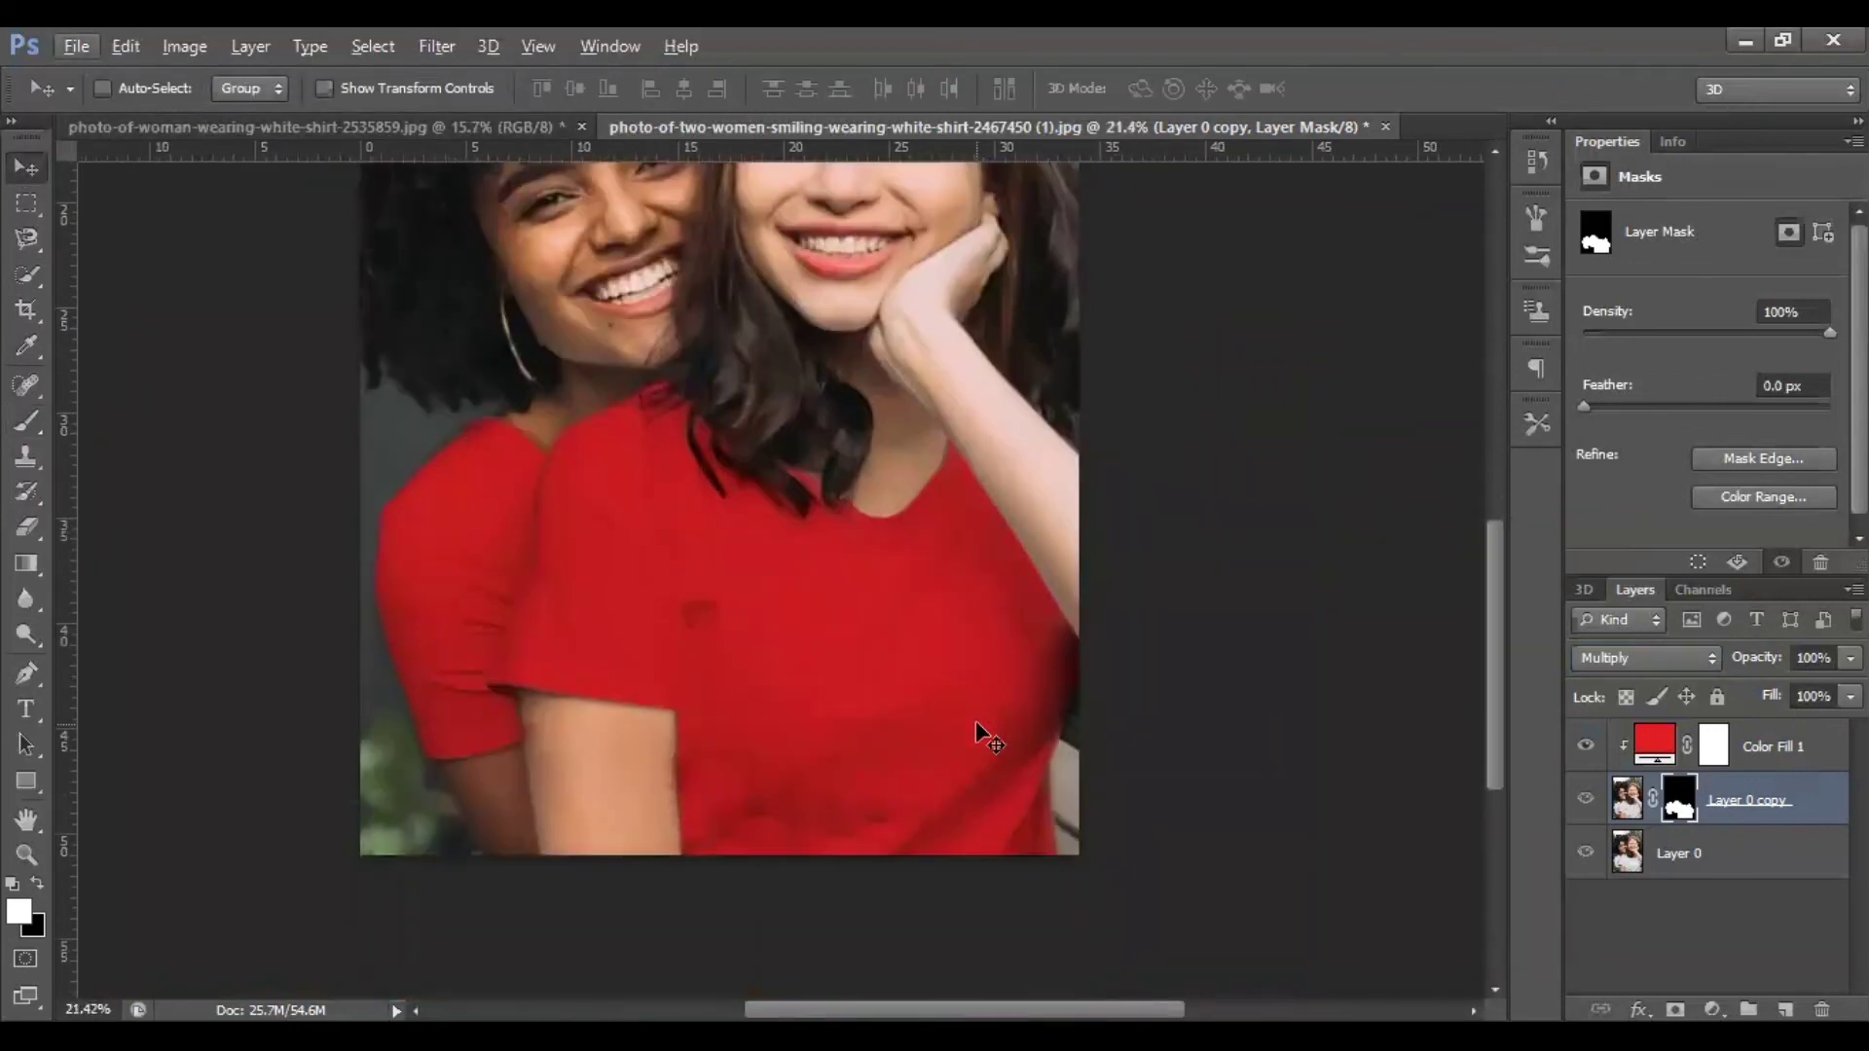
pyautogui.scroll(-4, 976, 730)
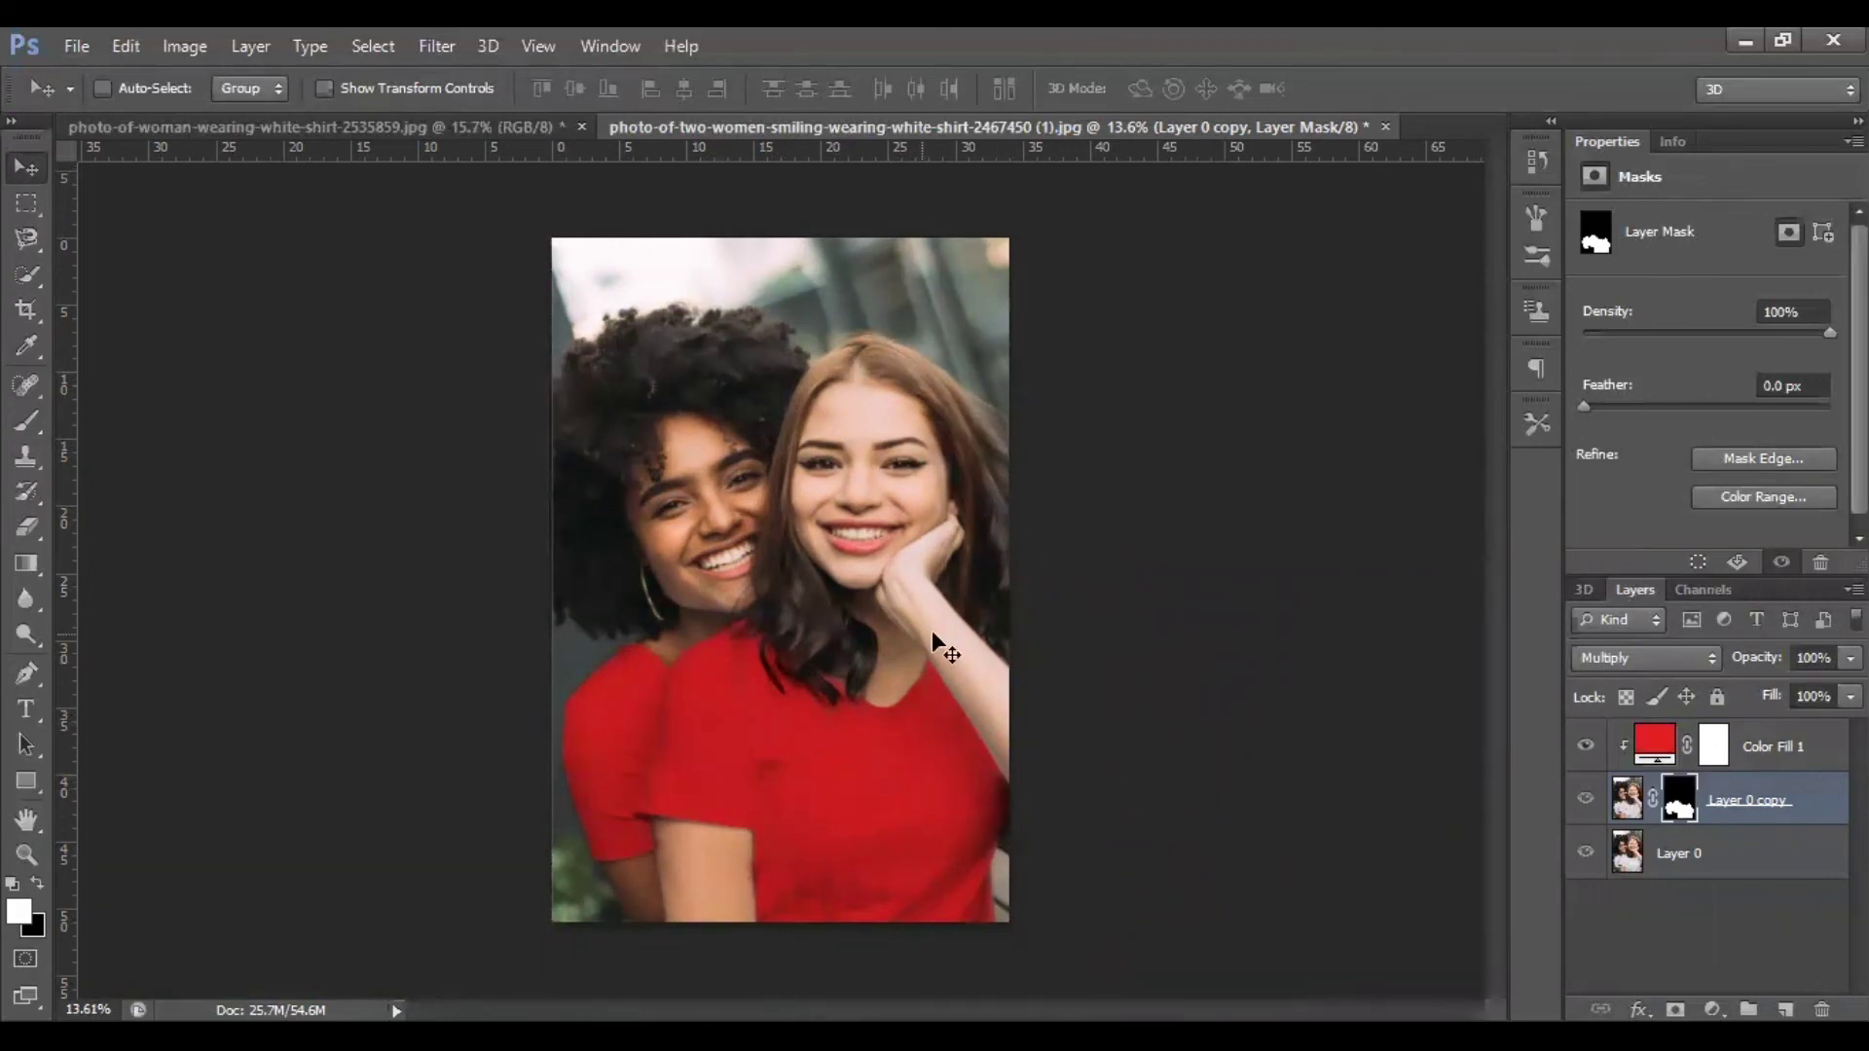